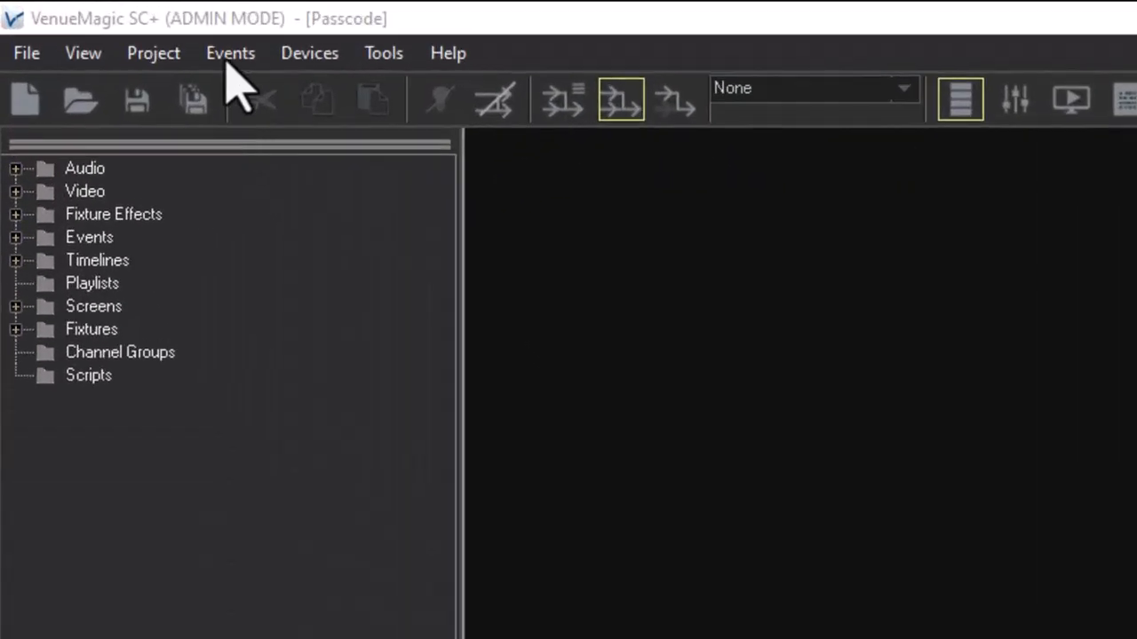
Open the Events menu in the Passcode project's menu bar
left_click(95, 22)
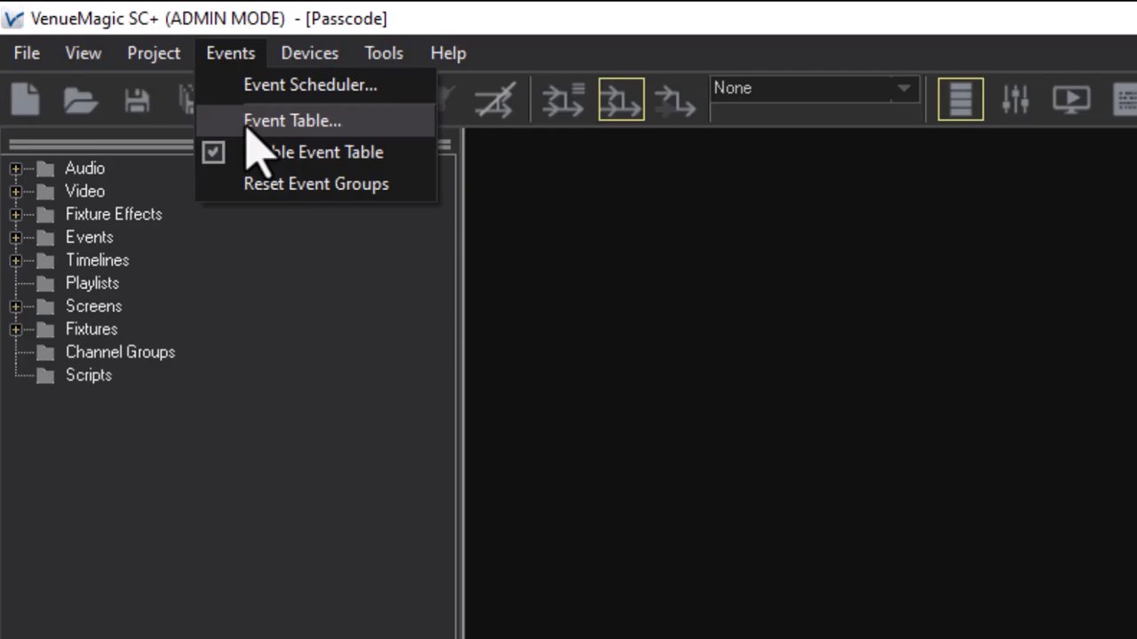
Add a Multi-Event named Password1 to the event table and set its sub-event trigger mode to Keycode
left_click(247, 124)
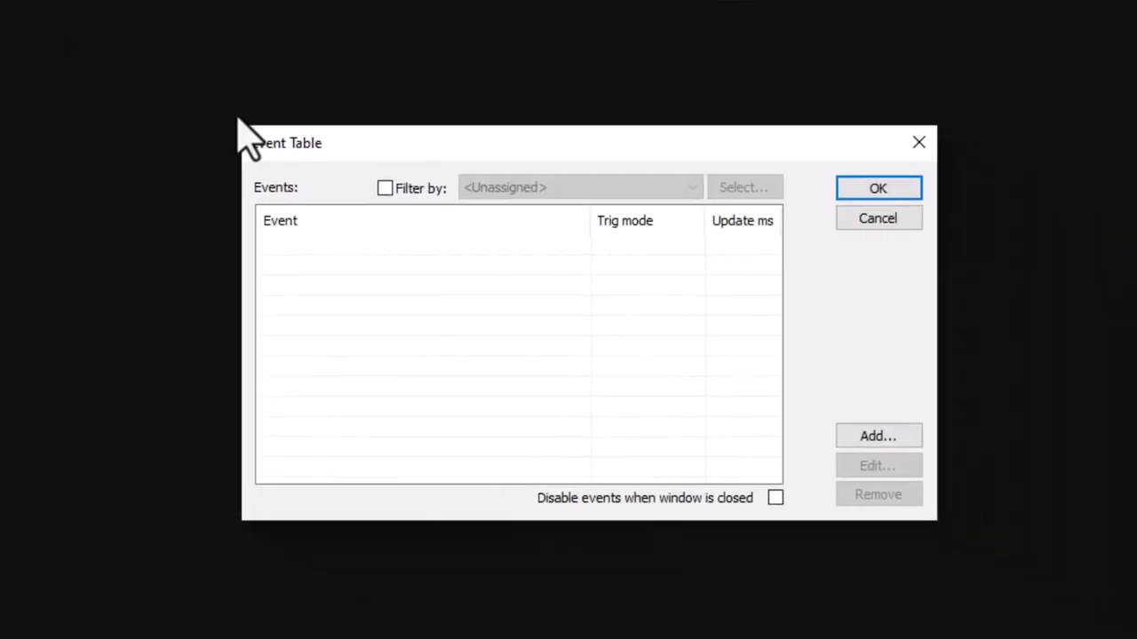
left_click(845, 432)
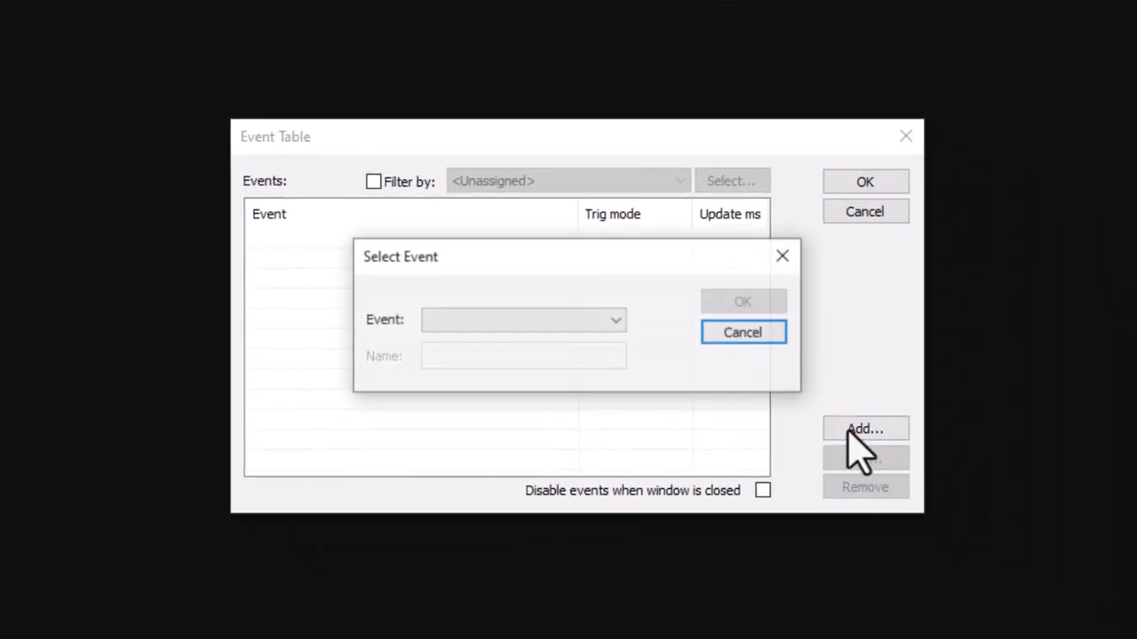
left_click(587, 321)
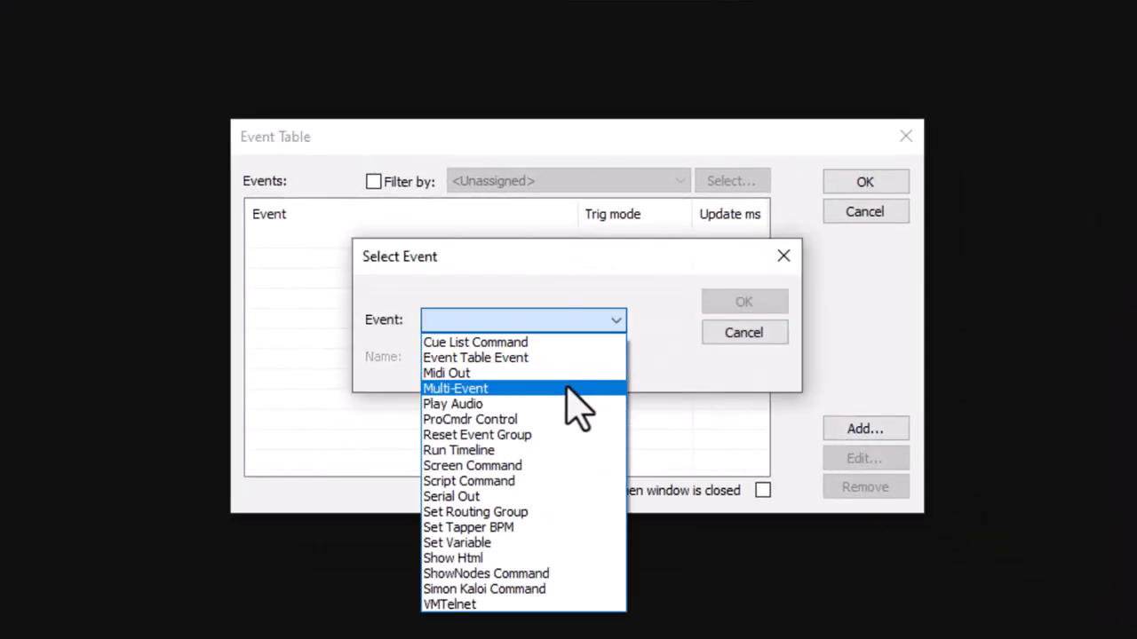
left_click(568, 391)
key("Tab")
type("Passwo")
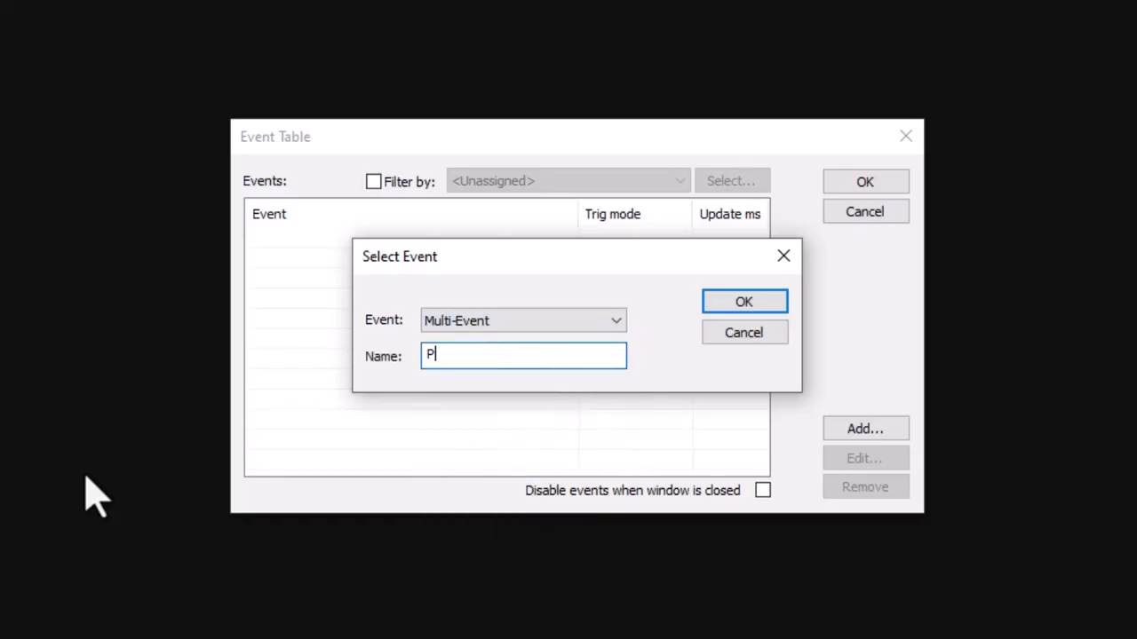
type("rd1")
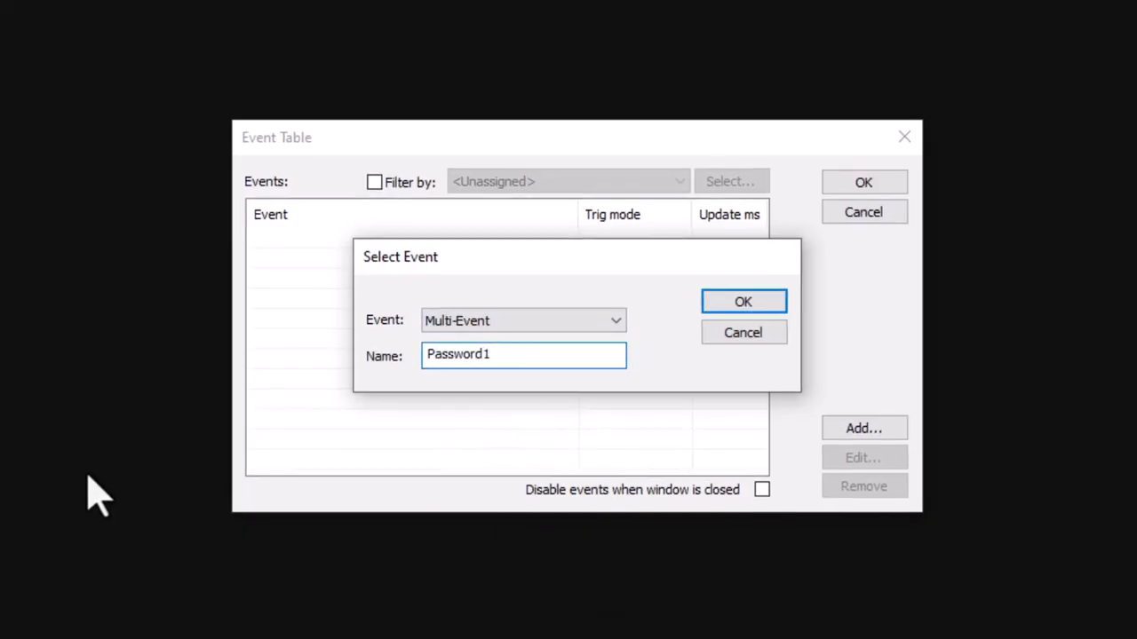
key("Return")
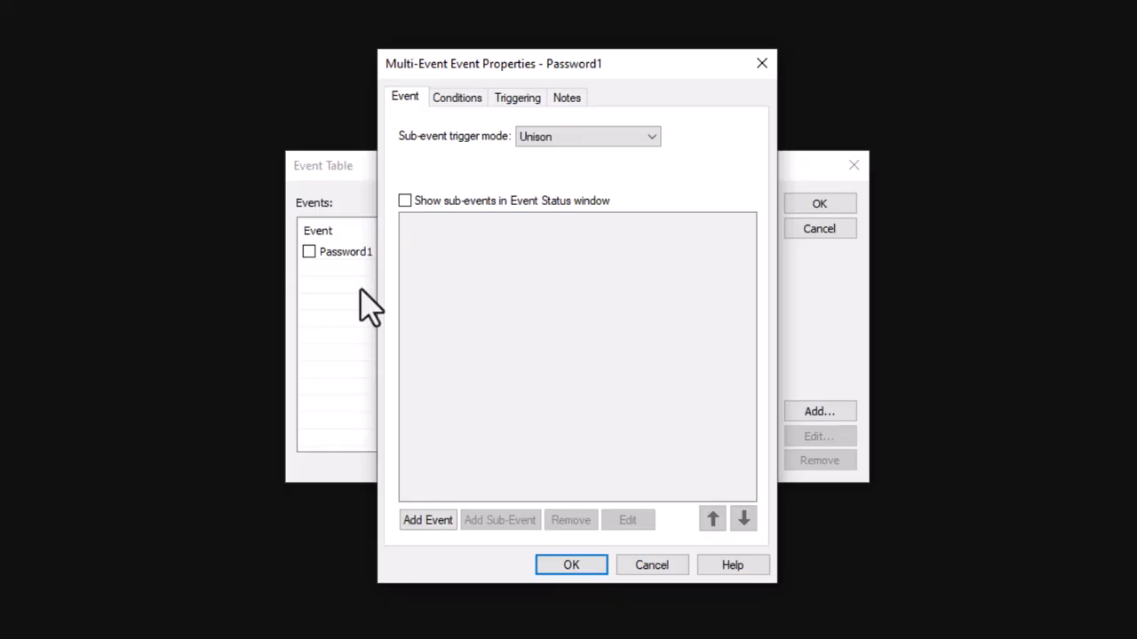
left_click(550, 138)
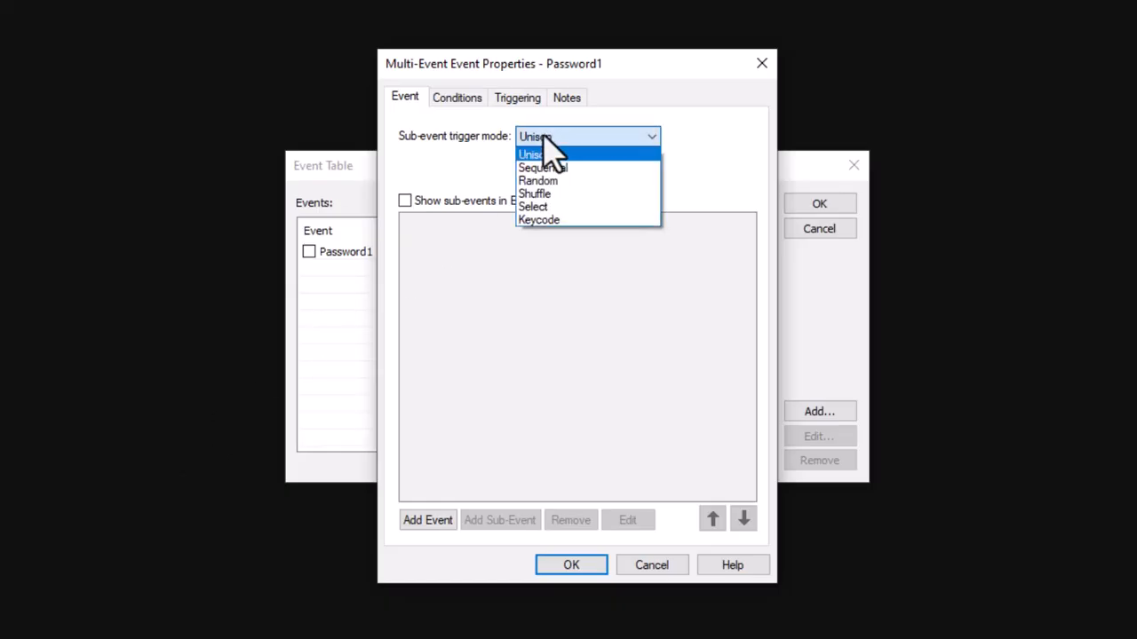
left_click(539, 222)
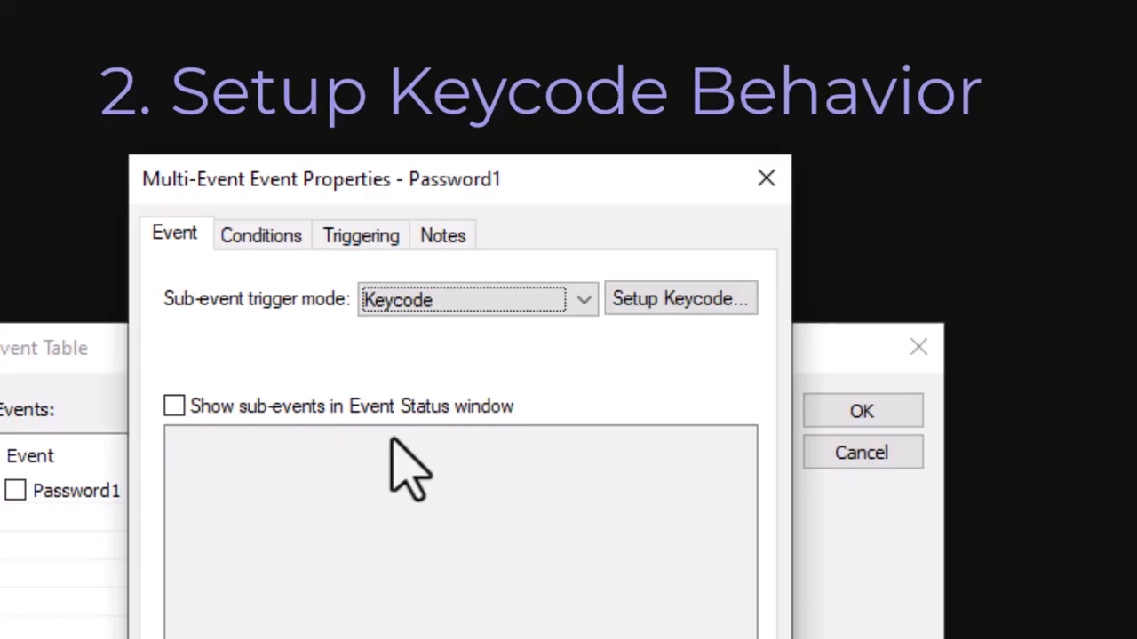
Try the symbol code '@@@' in the keycode setup and dismiss the invalid-character warning
left_click(645, 294)
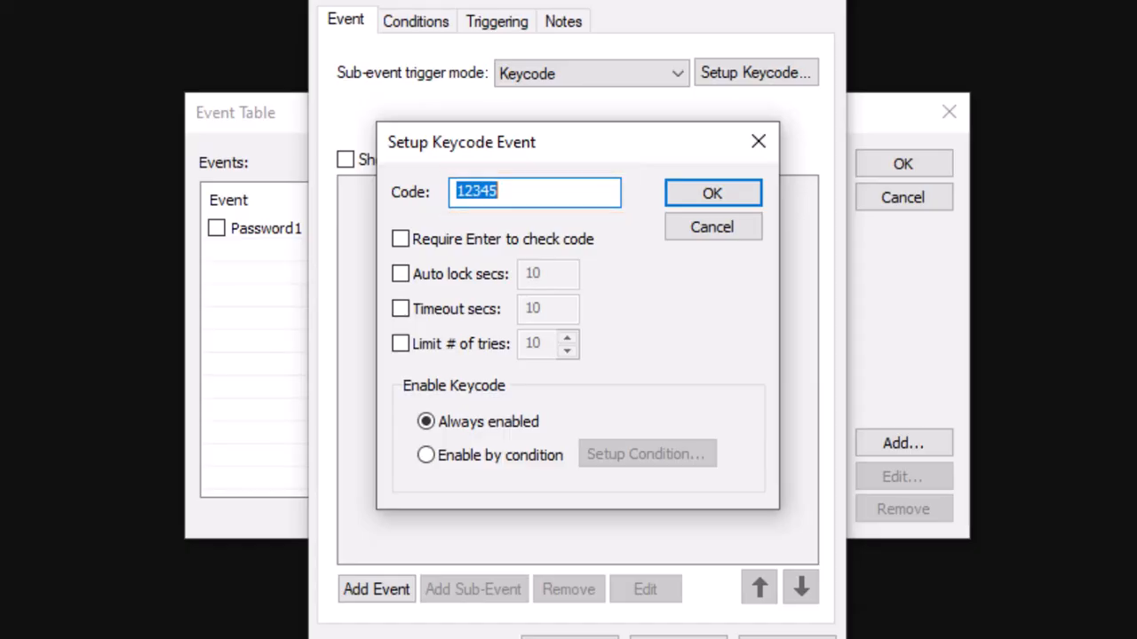
type("@@@")
left_click(713, 206)
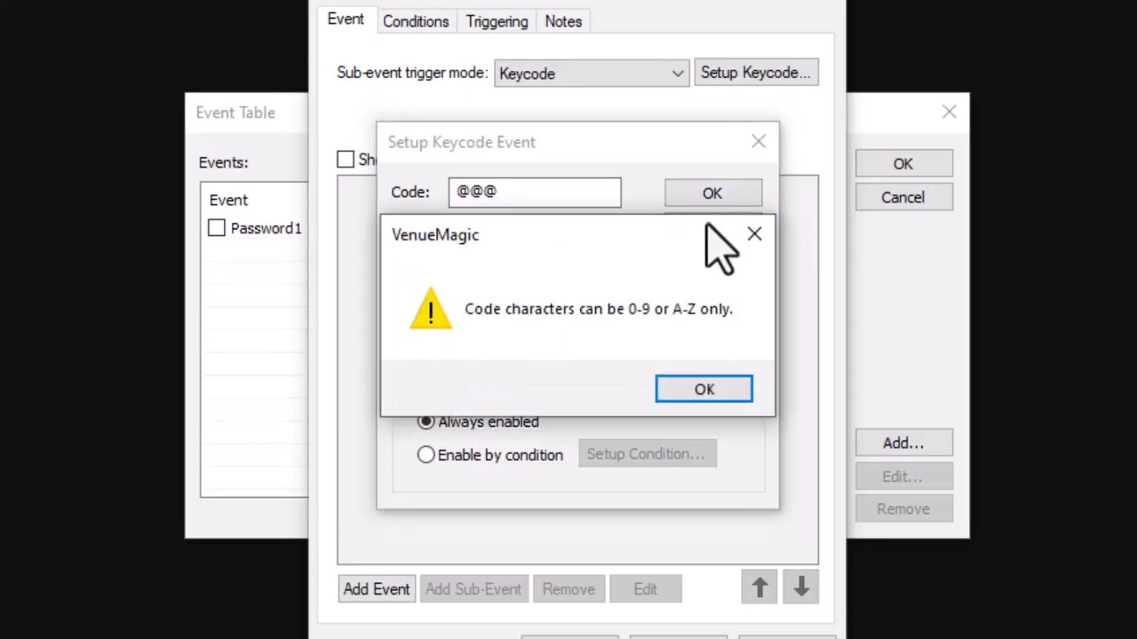
left_click(702, 401)
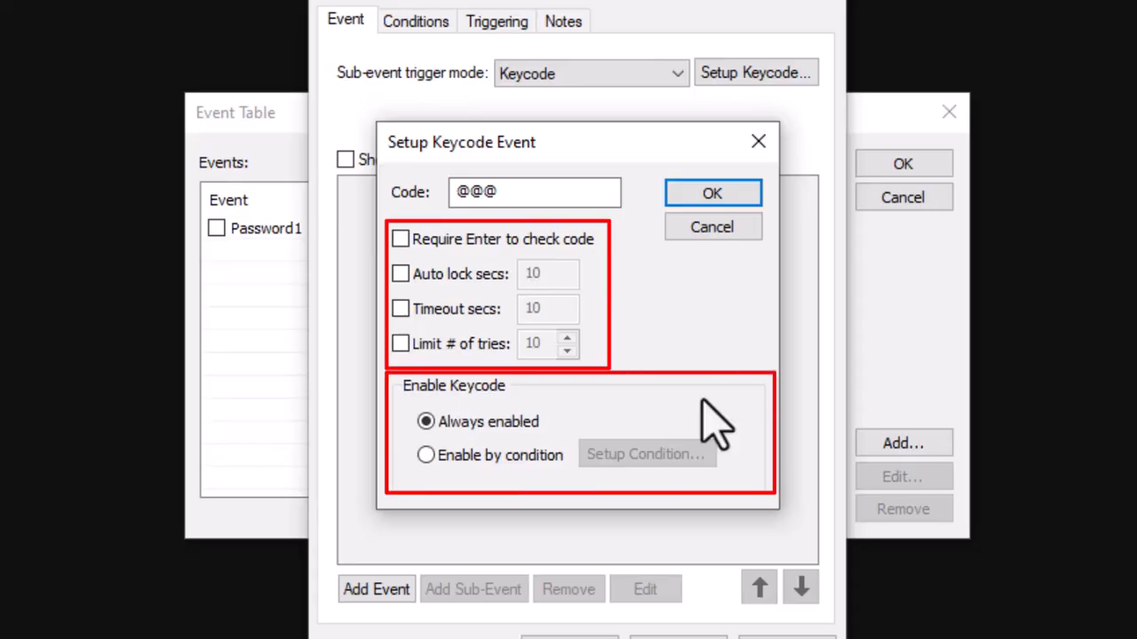
Replace the keycode with 123, require Enter before checking, and confirm
double_click(523, 194)
type("123")
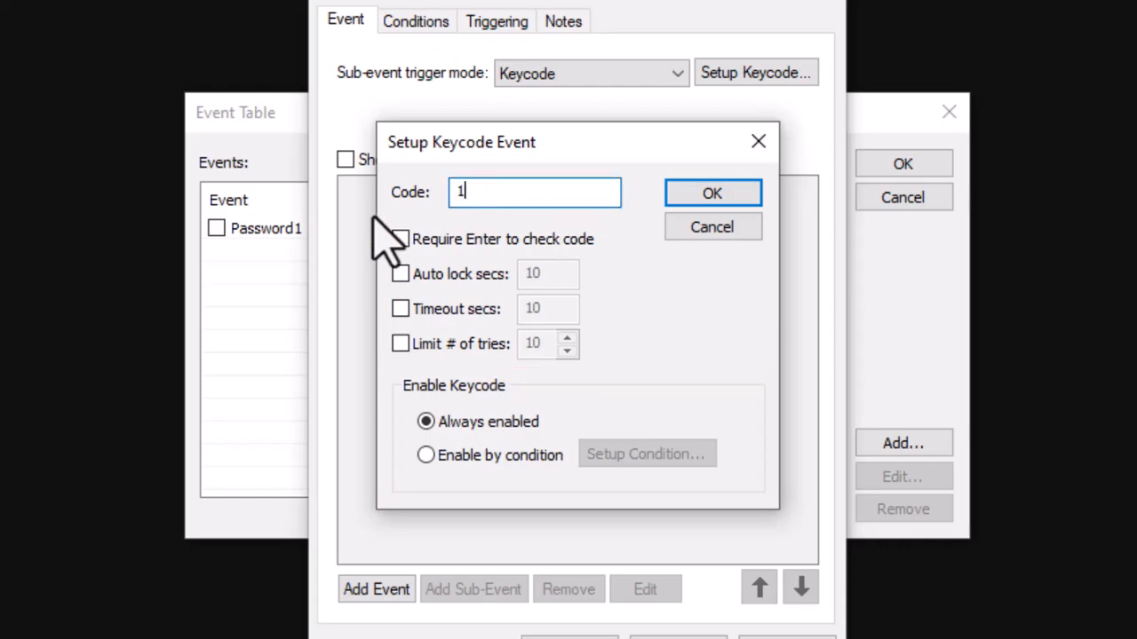
left_click(400, 239)
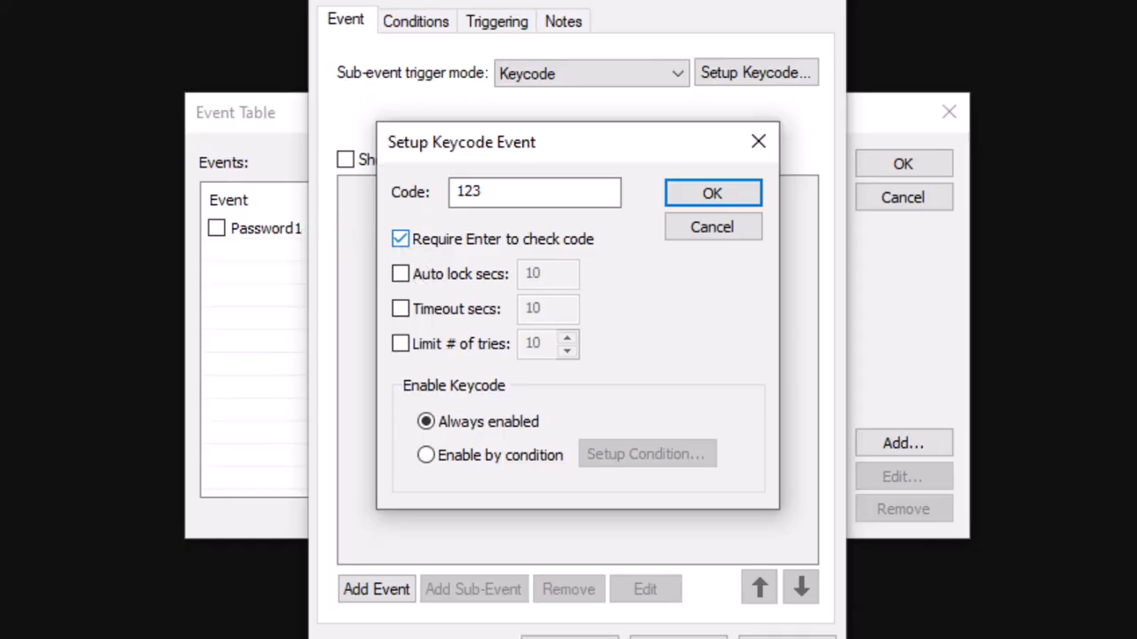
left_click(689, 197)
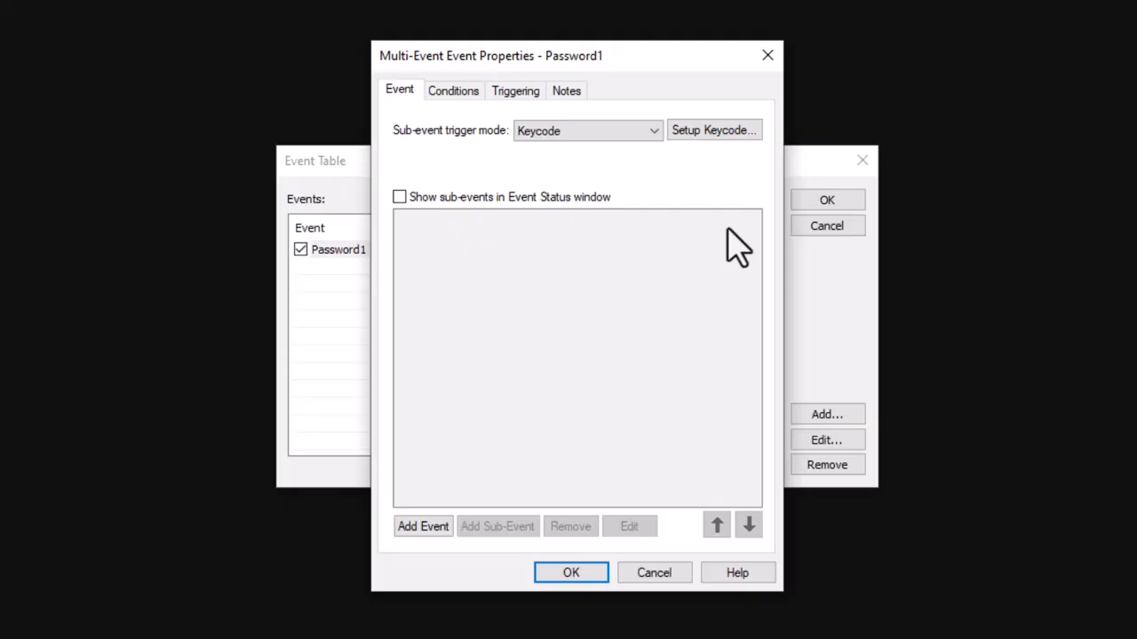
Add a Run Timeline sub-event to Password1
left_click(424, 527)
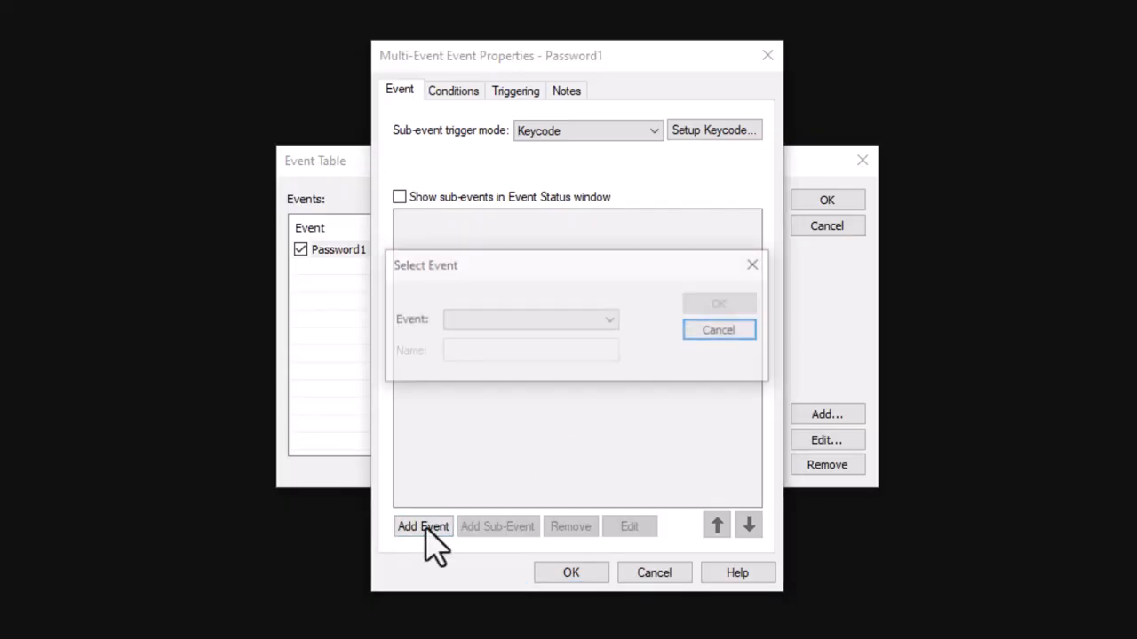
left_click(562, 322)
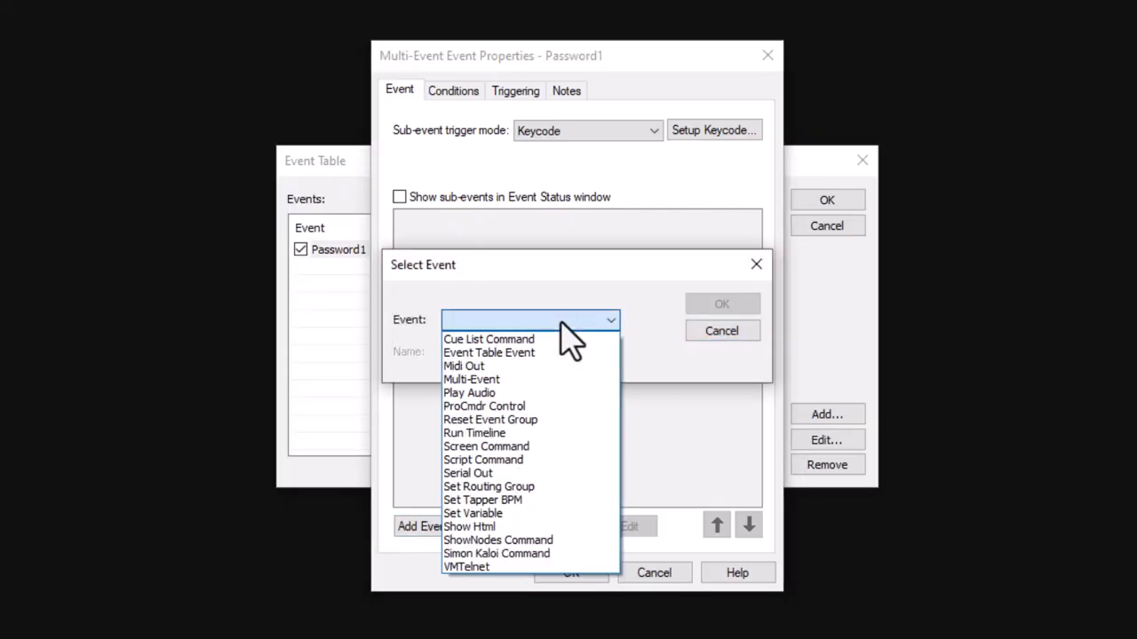
left_click(487, 435)
left_click(716, 305)
Play the PuzzleUnlocked timeline as Foreground 1, queued for later playback
left_click(609, 126)
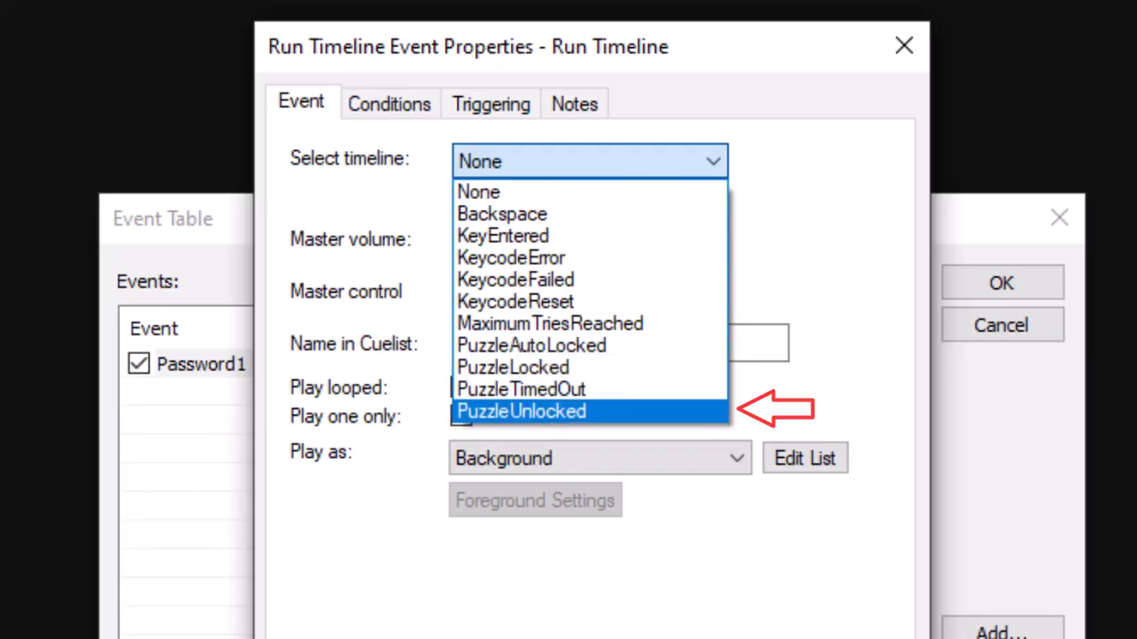
left_click(538, 413)
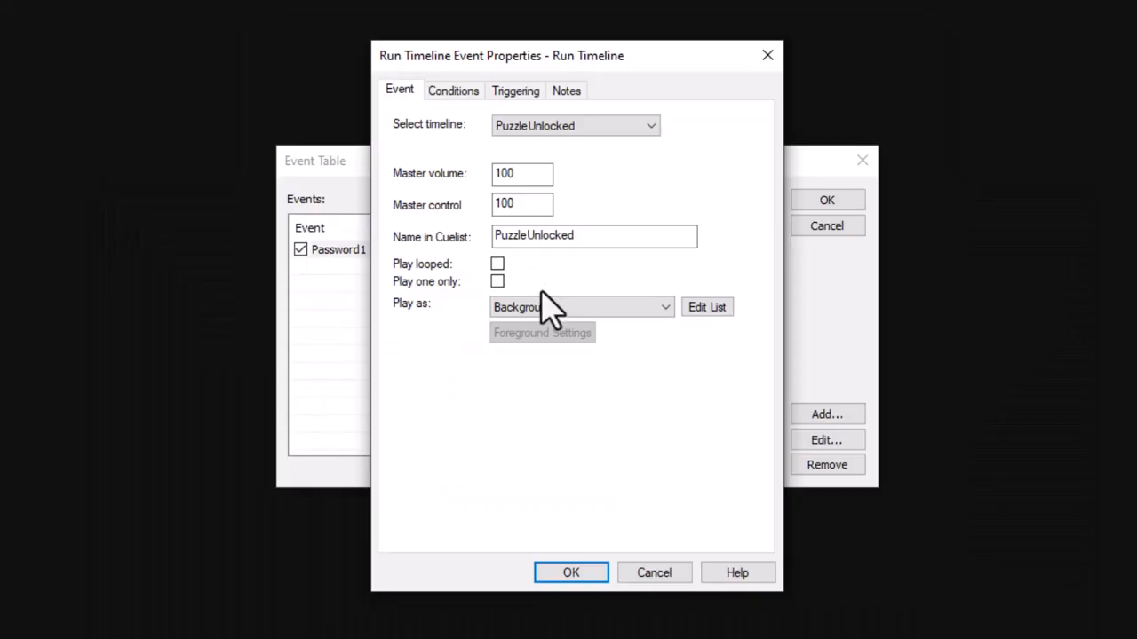
left_click(524, 462)
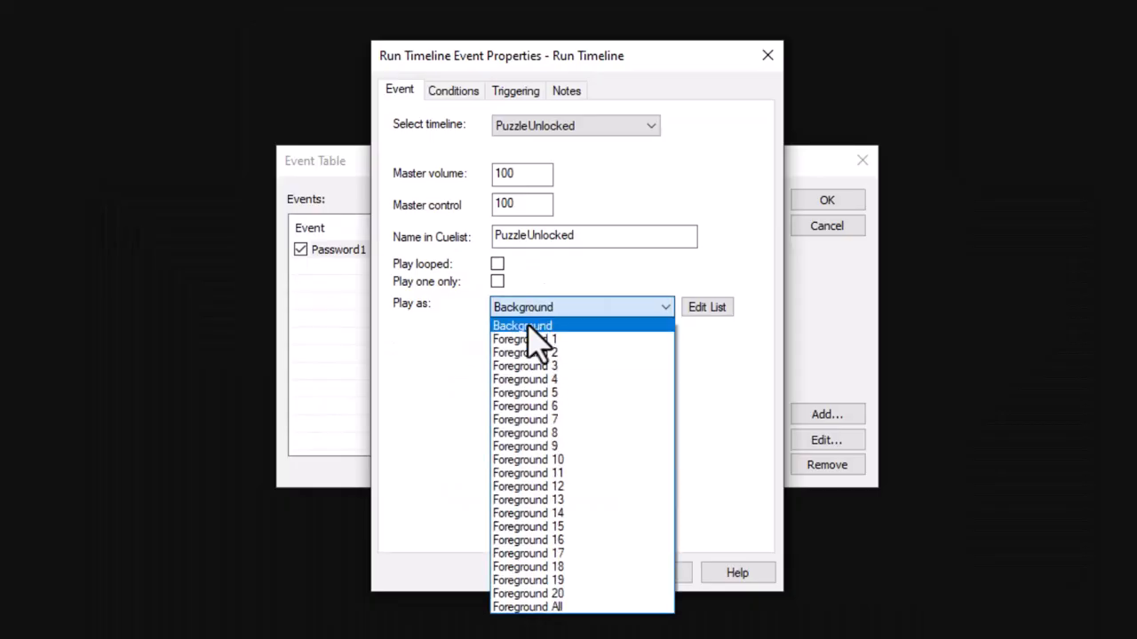
left_click(527, 340)
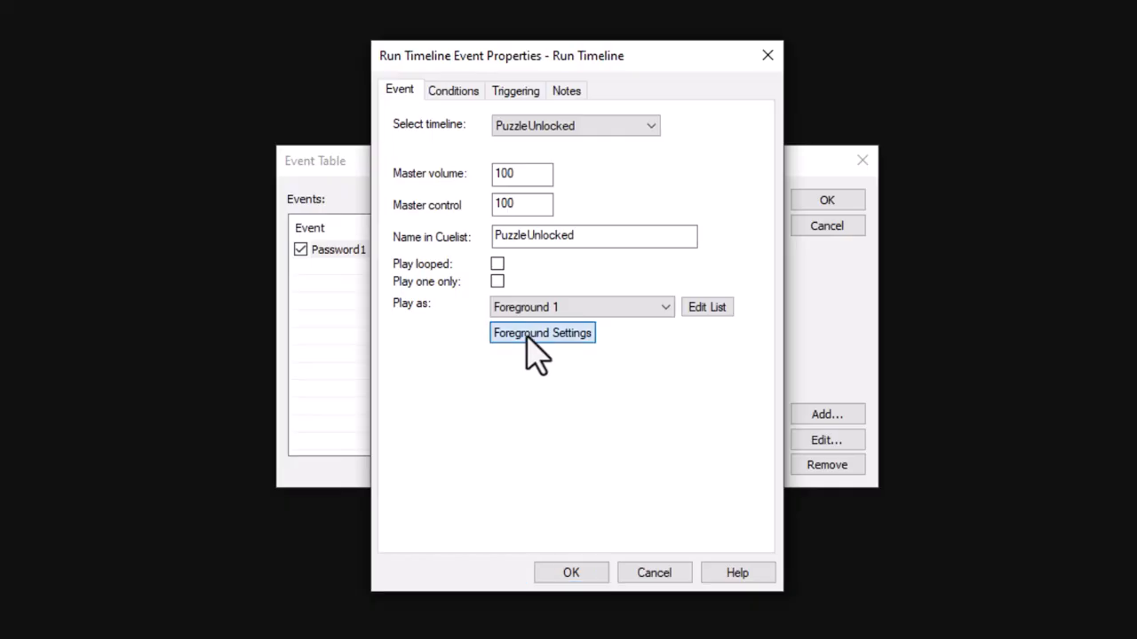
left_click(531, 336)
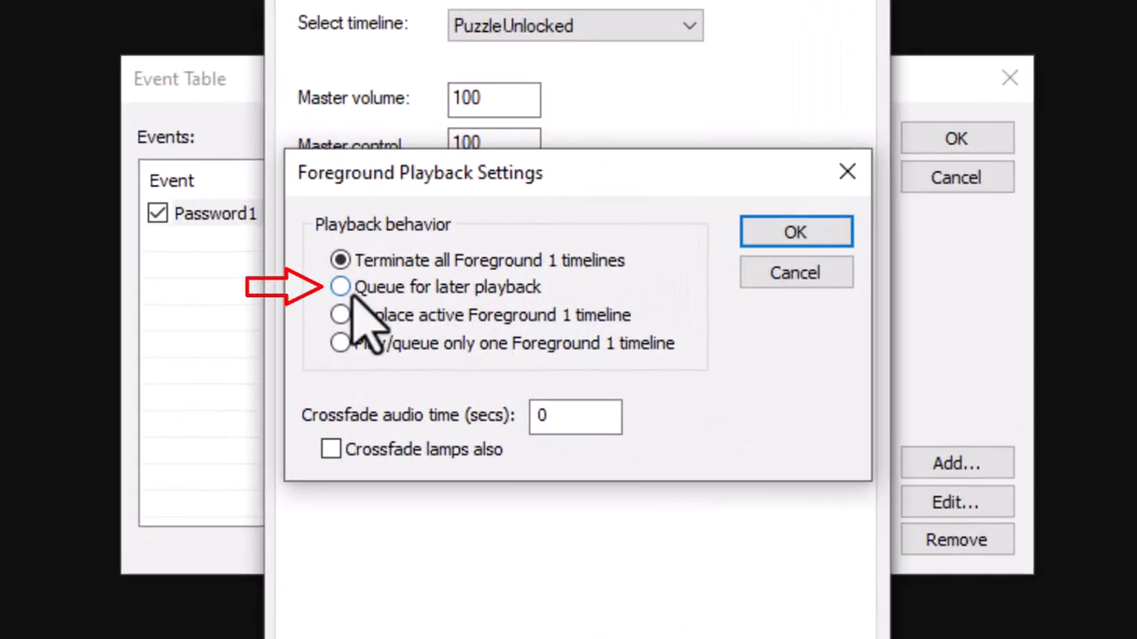
left_click(353, 293)
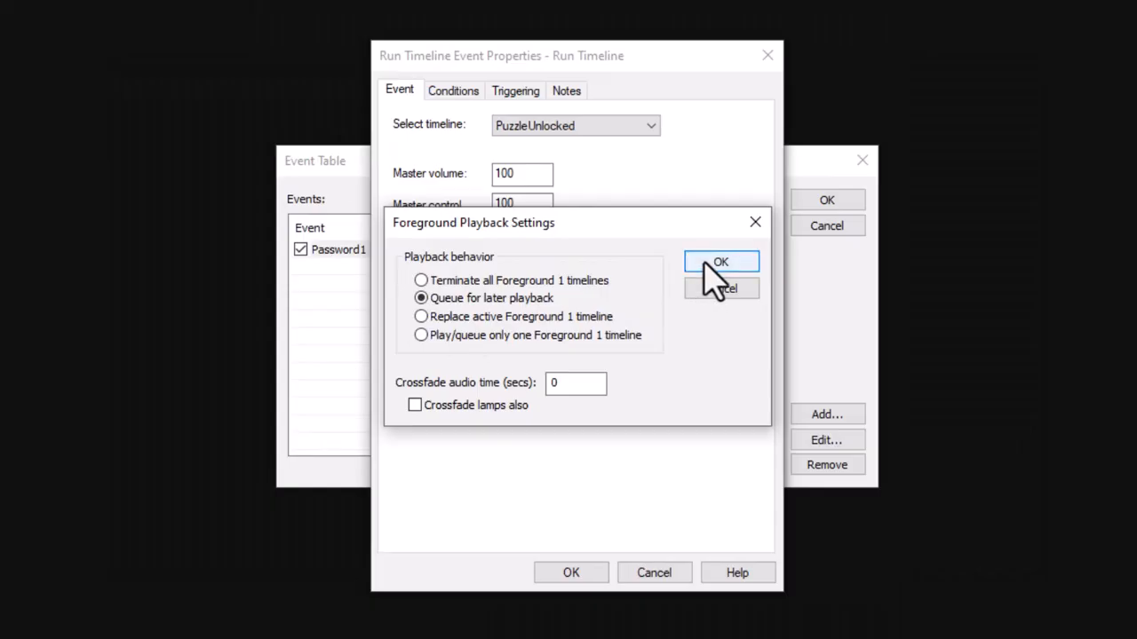
left_click(793, 232)
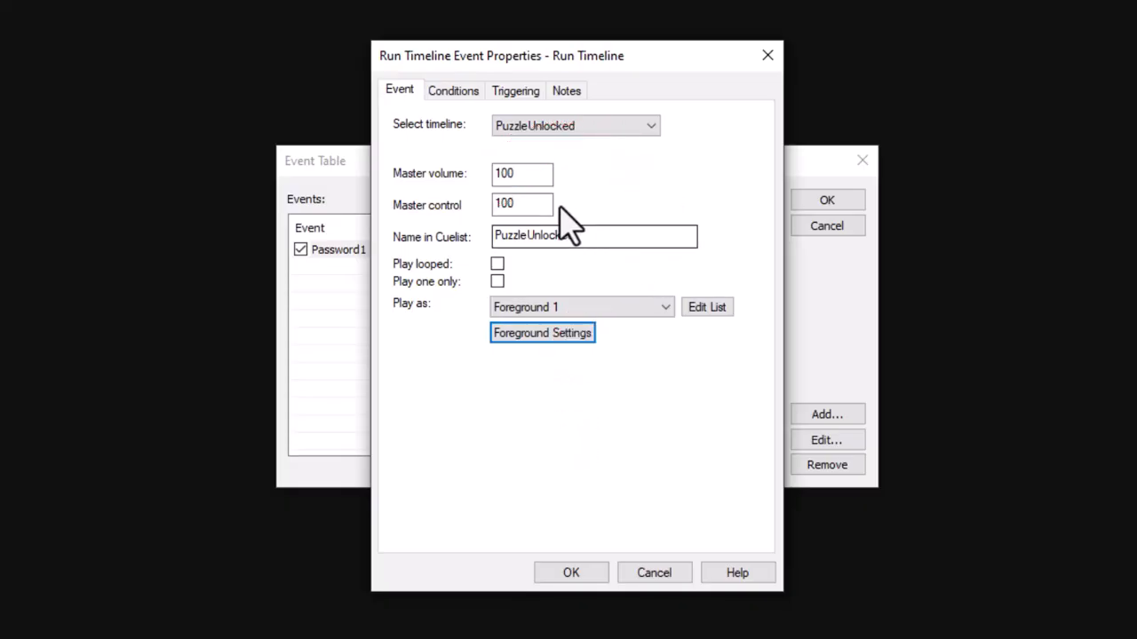
Show the Run Timeline conditions and keep the keycode mode operation at Unlock
left_click(455, 91)
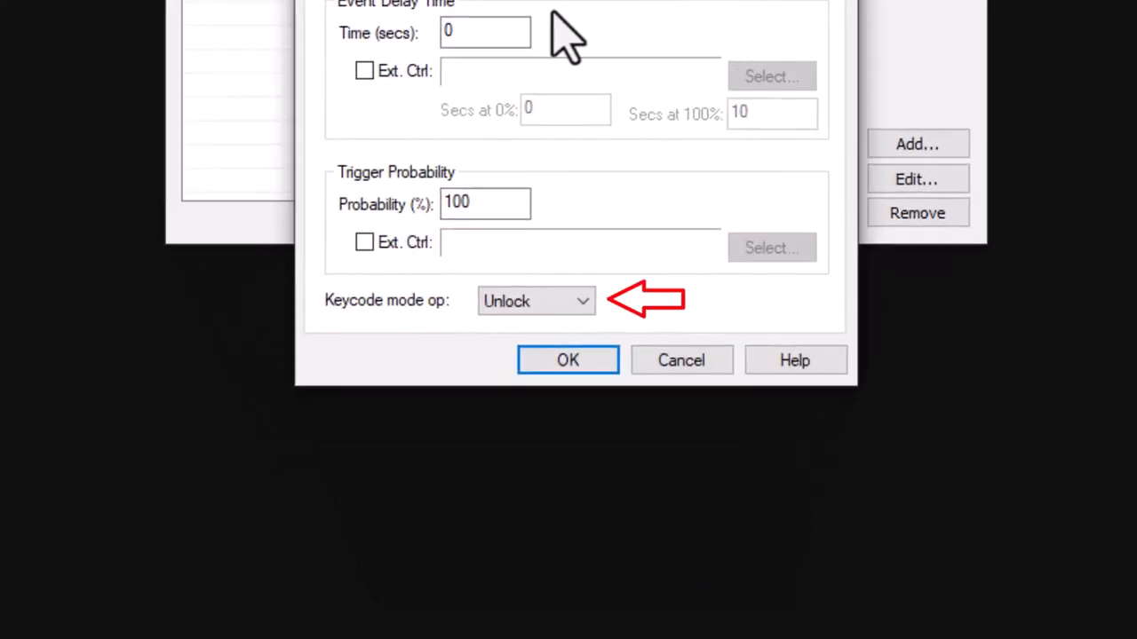
left_click(578, 302)
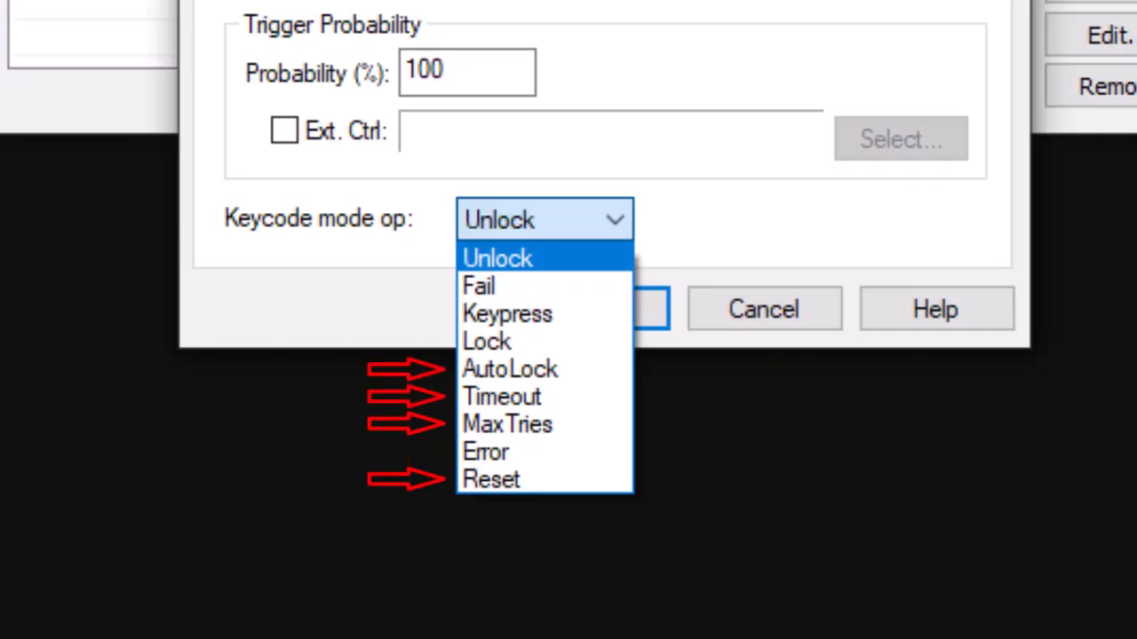
left_click(546, 261)
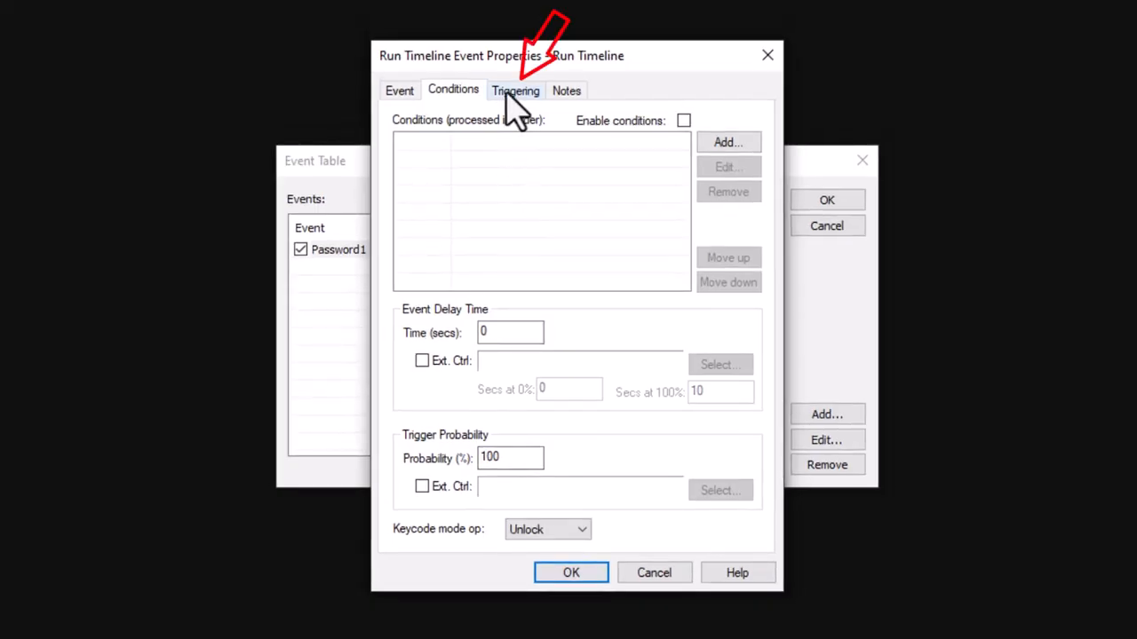
Review the Triggering settings and save the OnUnlock Run Timeline sub-event
left_click(515, 93)
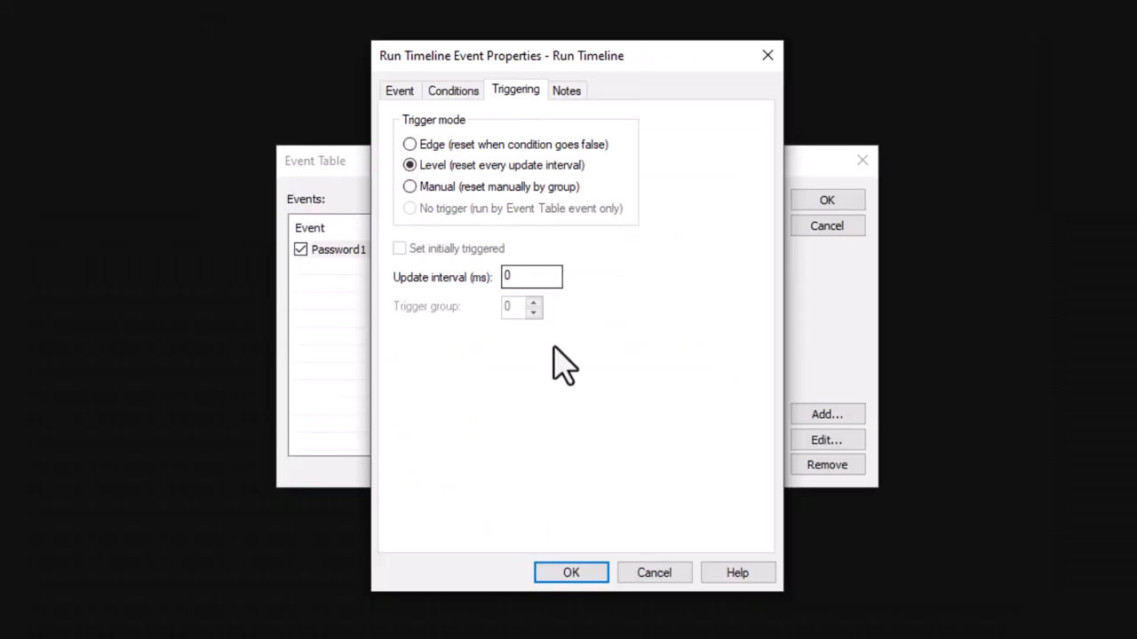
left_click(557, 584)
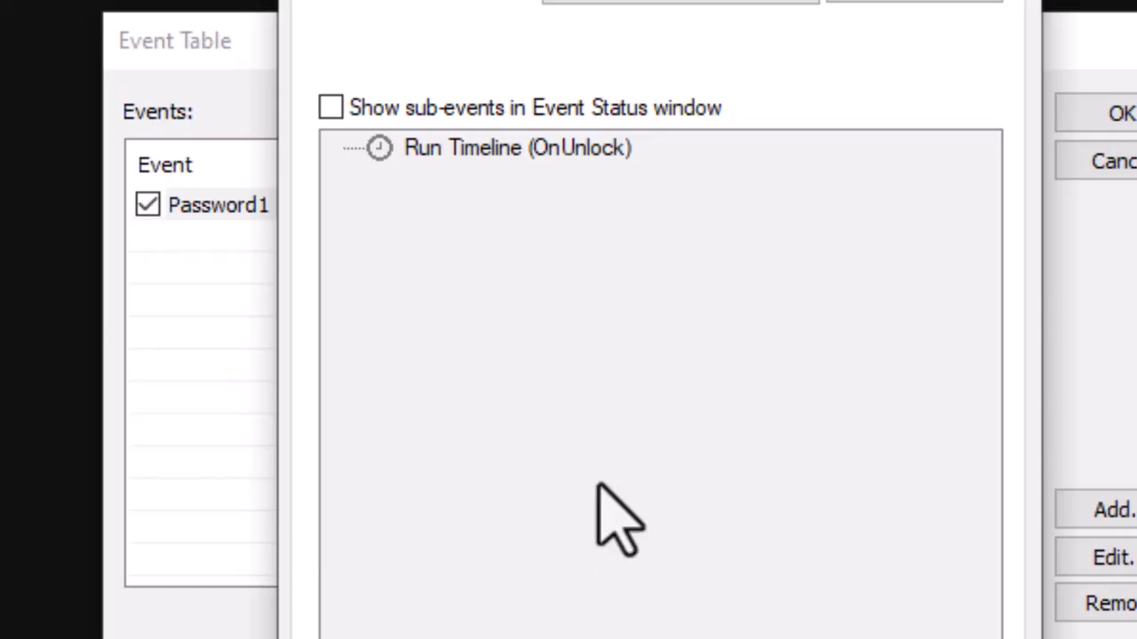
Duplicate the OnUnlock sub-event under its default name and open the copy's properties
right_click(577, 151)
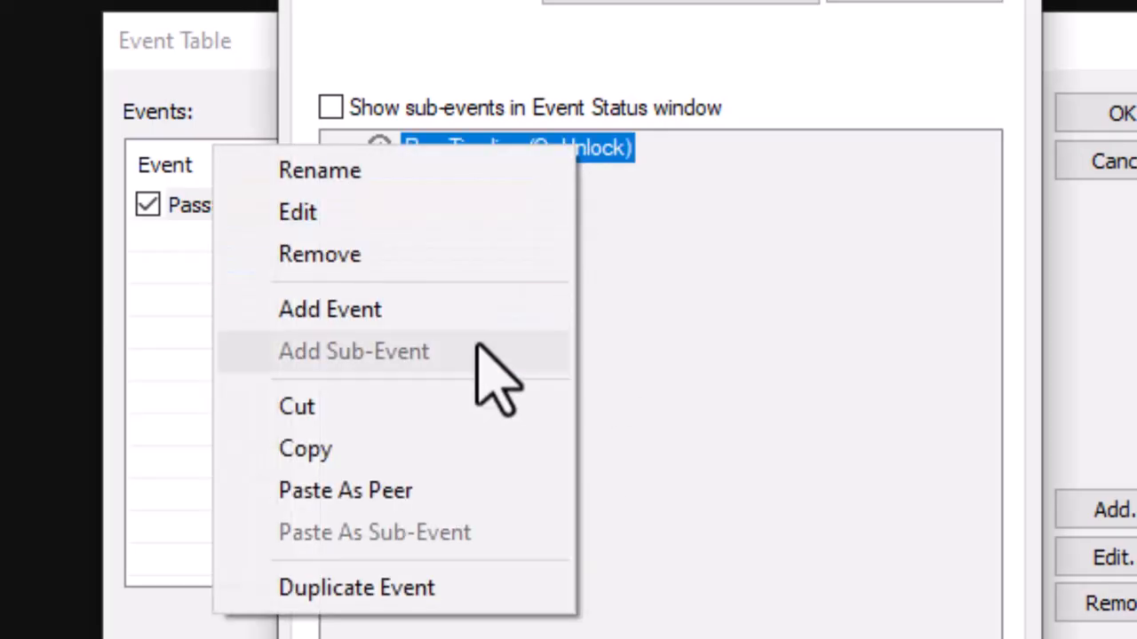
left_click(400, 581)
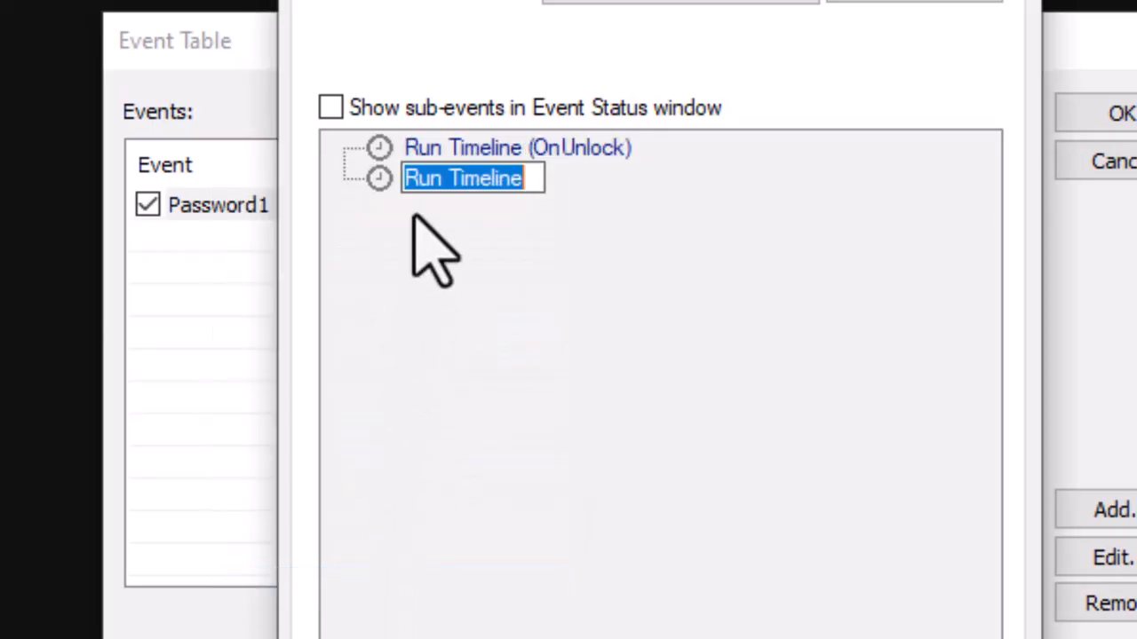
left_click(414, 217)
double_click(440, 174)
Make the copy run the KeycodeFailed timeline on the Fail keycode operation
left_click(533, 129)
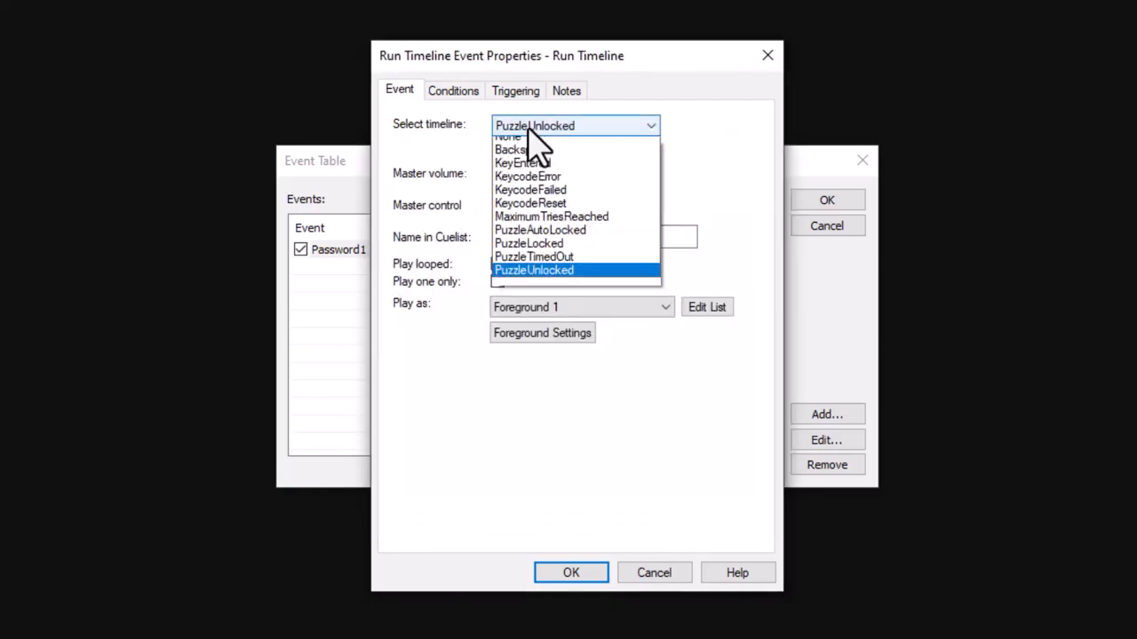
left_click(524, 198)
left_click(455, 93)
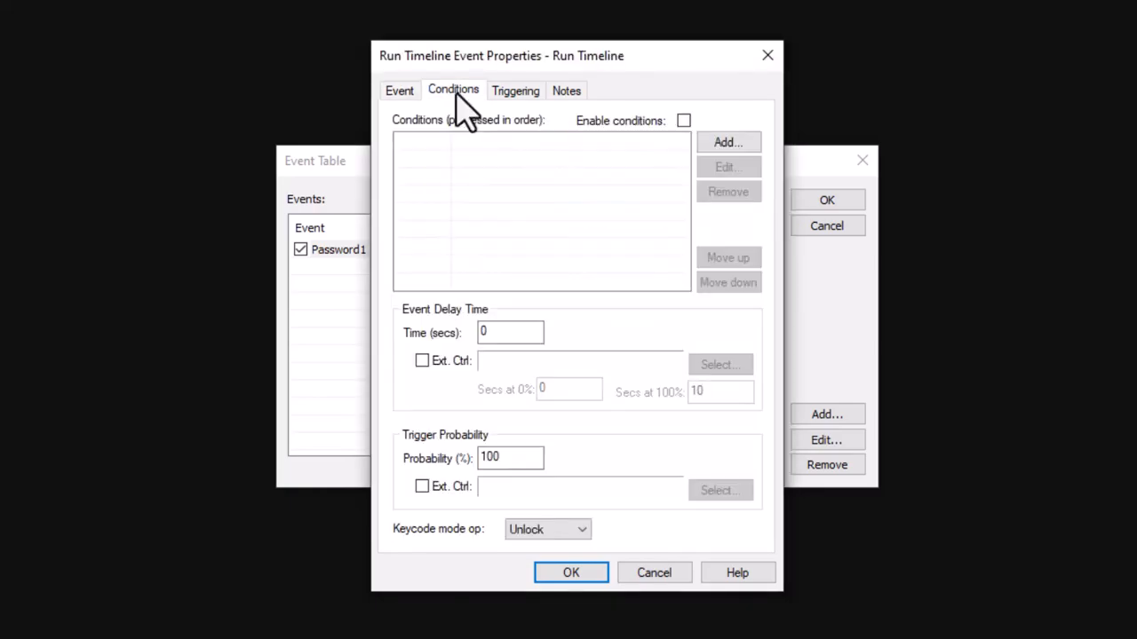
left_click(533, 533)
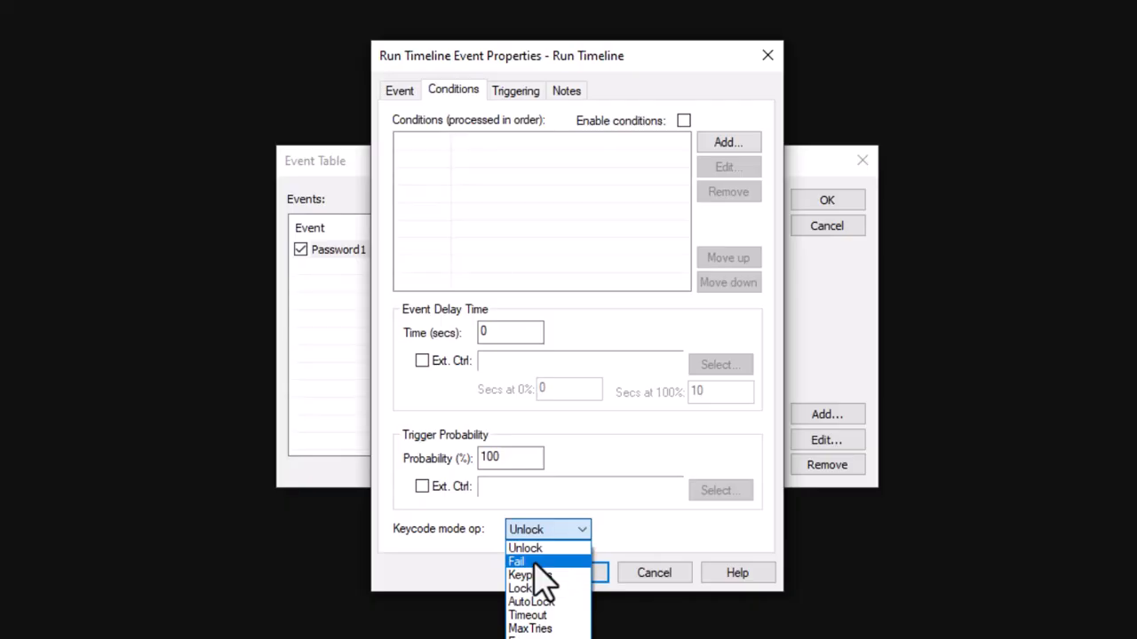
left_click(535, 562)
left_click(573, 575)
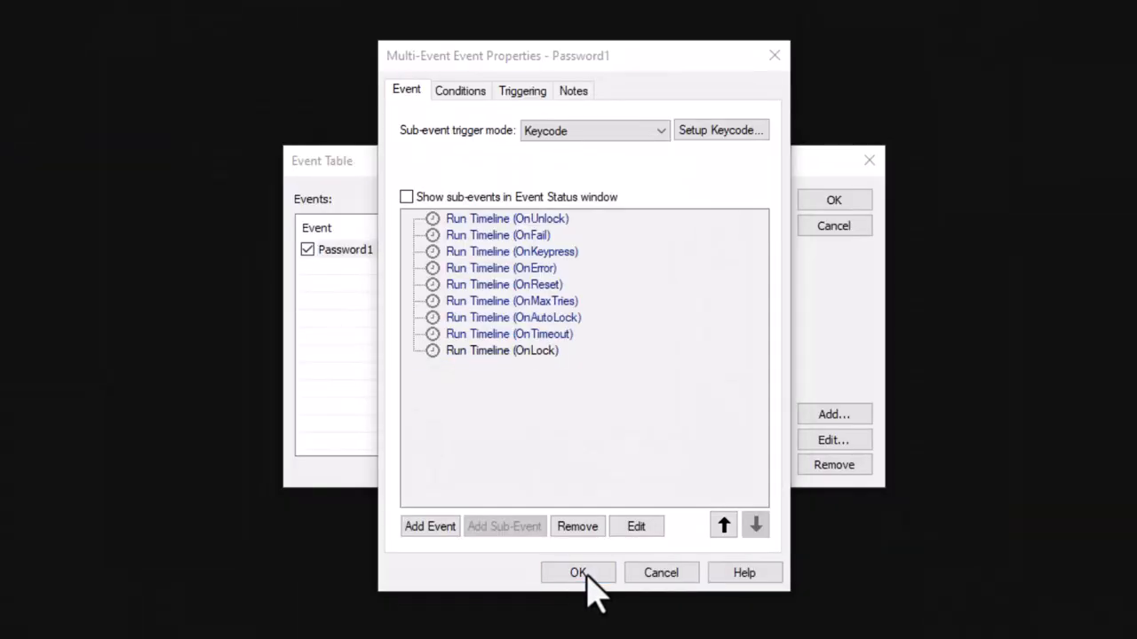
Close the Password1 Multi-Event properties and the Event Table with OK
left_click(577, 573)
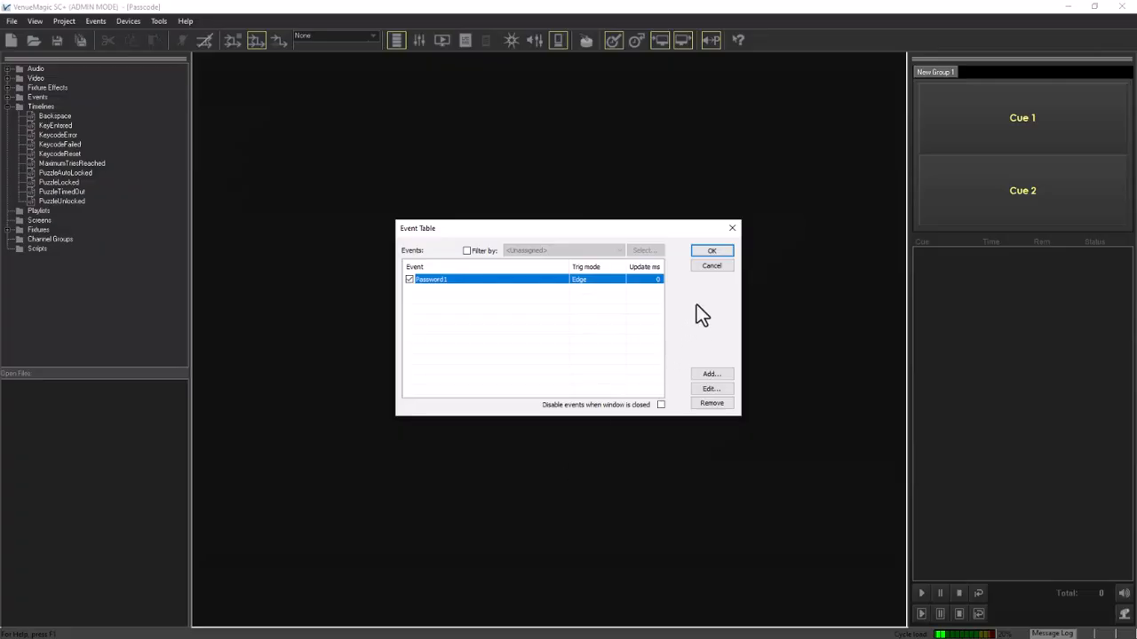
left_click(915, 162)
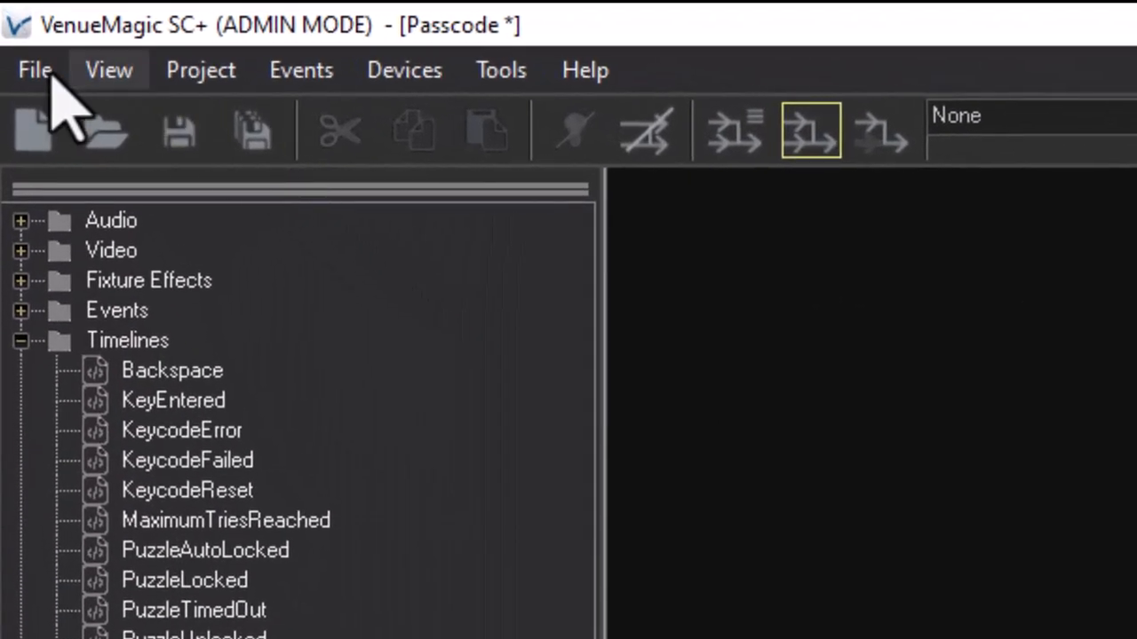
Create a new screen and save it as Keypad
left_click(35, 69)
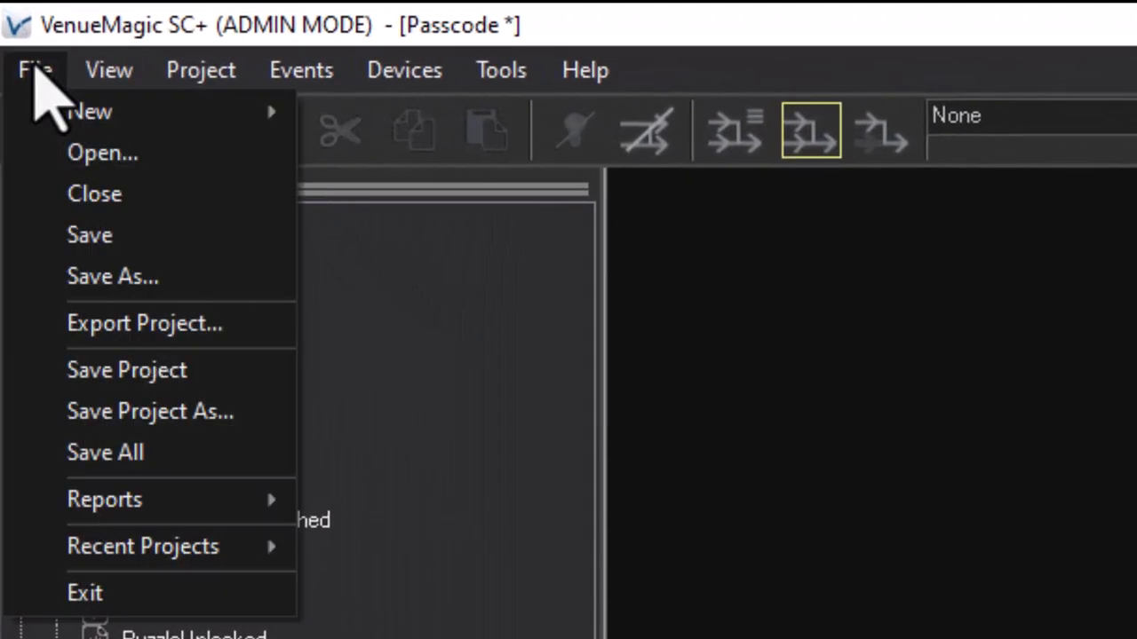
mouse_move(88, 111)
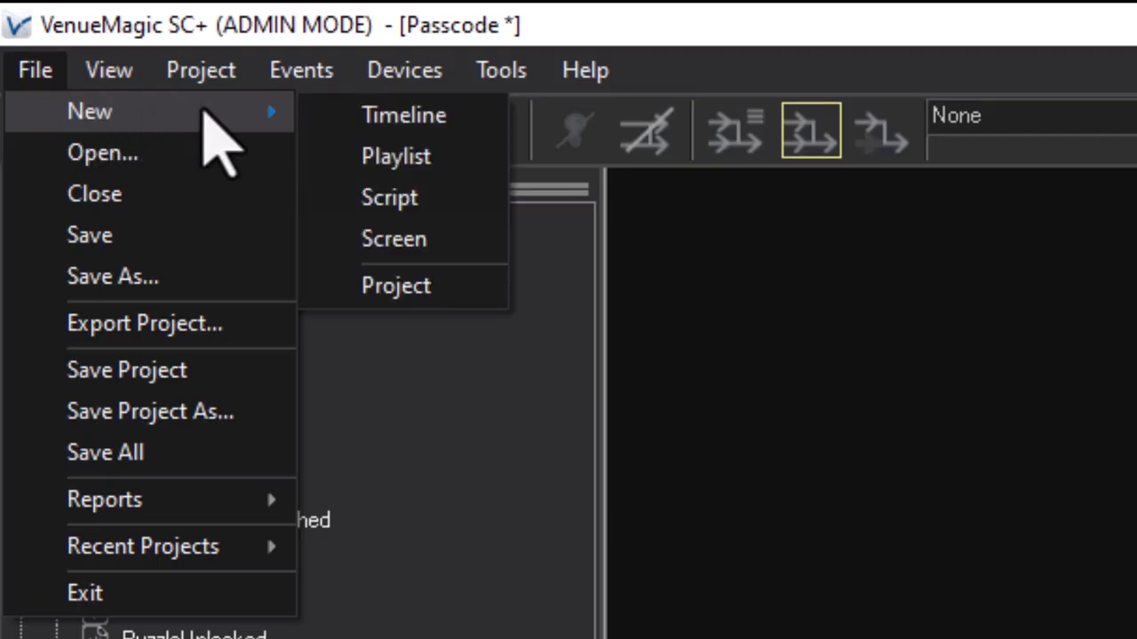
left_click(418, 246)
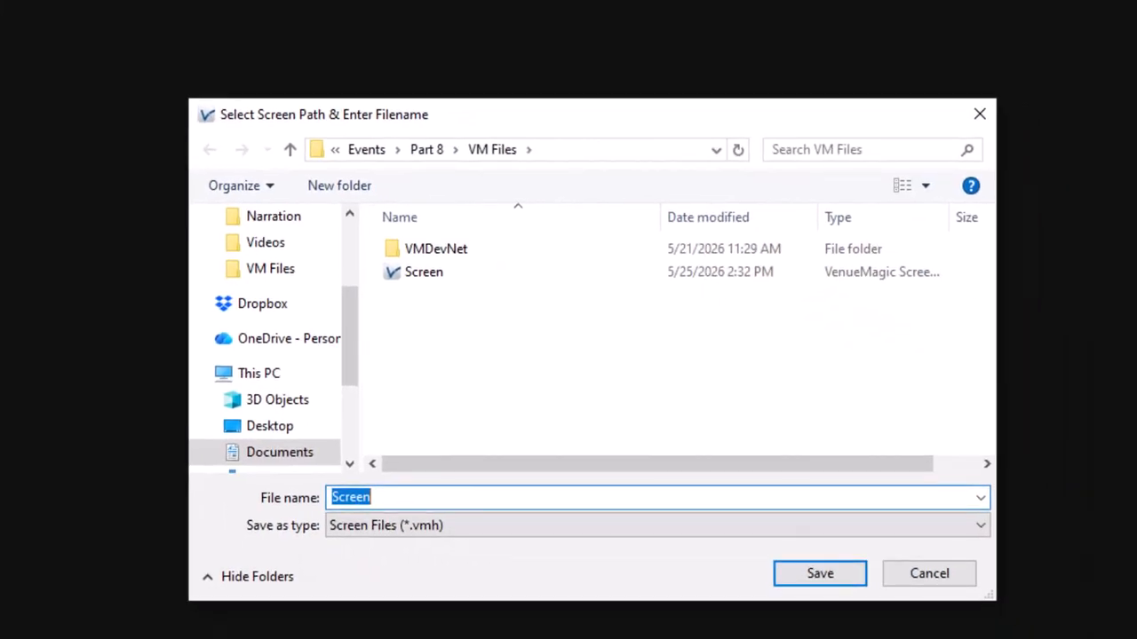
type("Key")
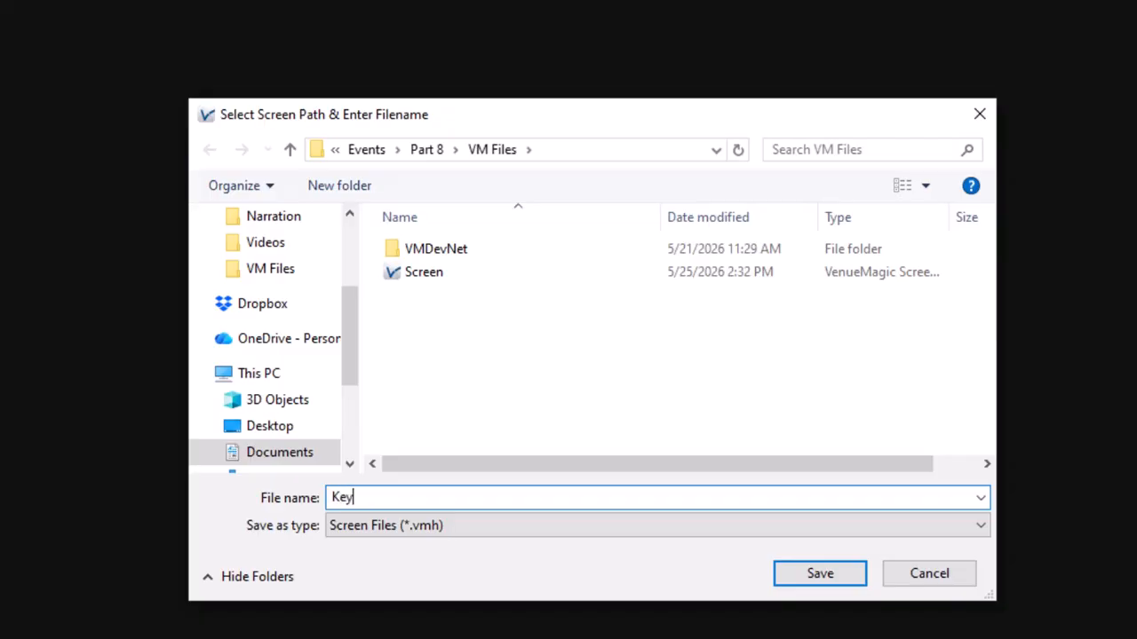
type("pad")
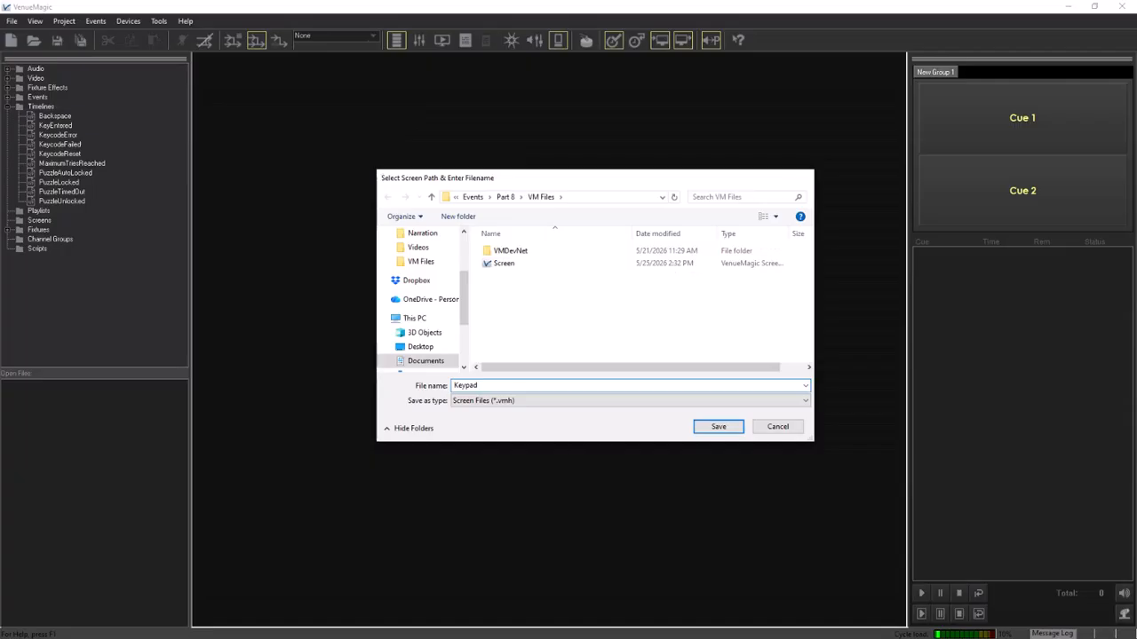
key("Return")
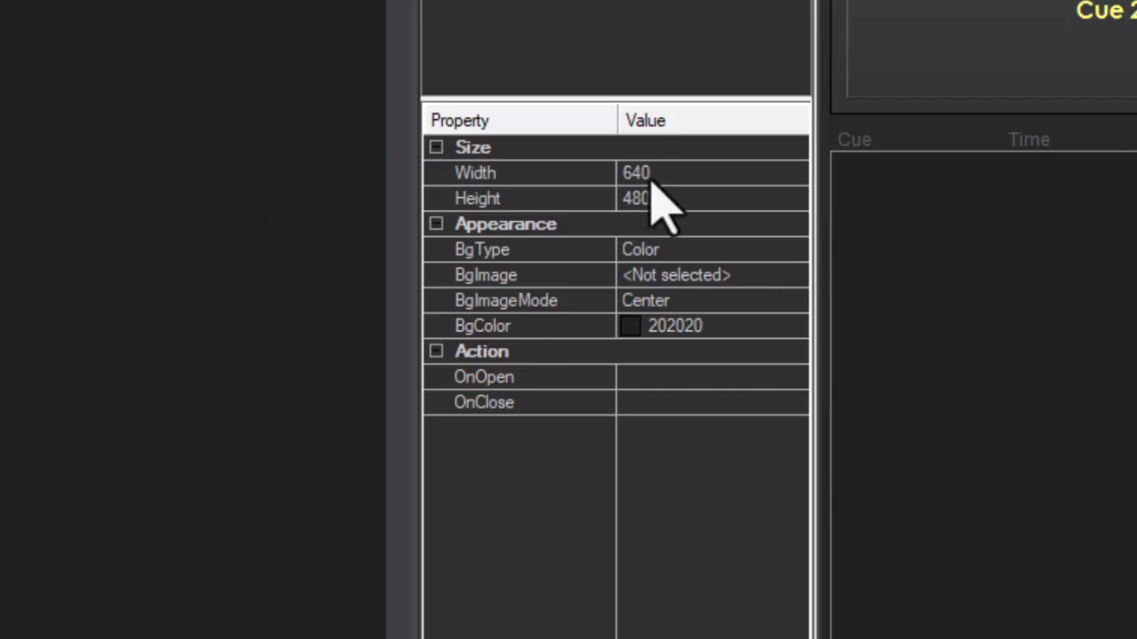
Size the Keypad screen to 250 wide by 450 high
left_click(622, 171)
type("250")
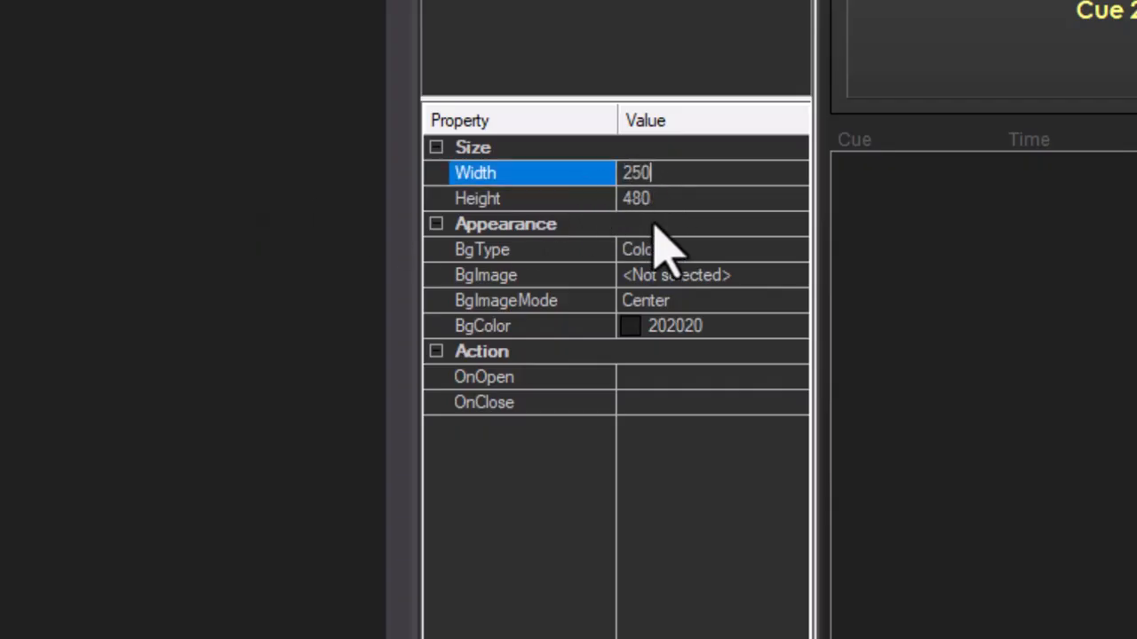
left_click(655, 194)
type("450")
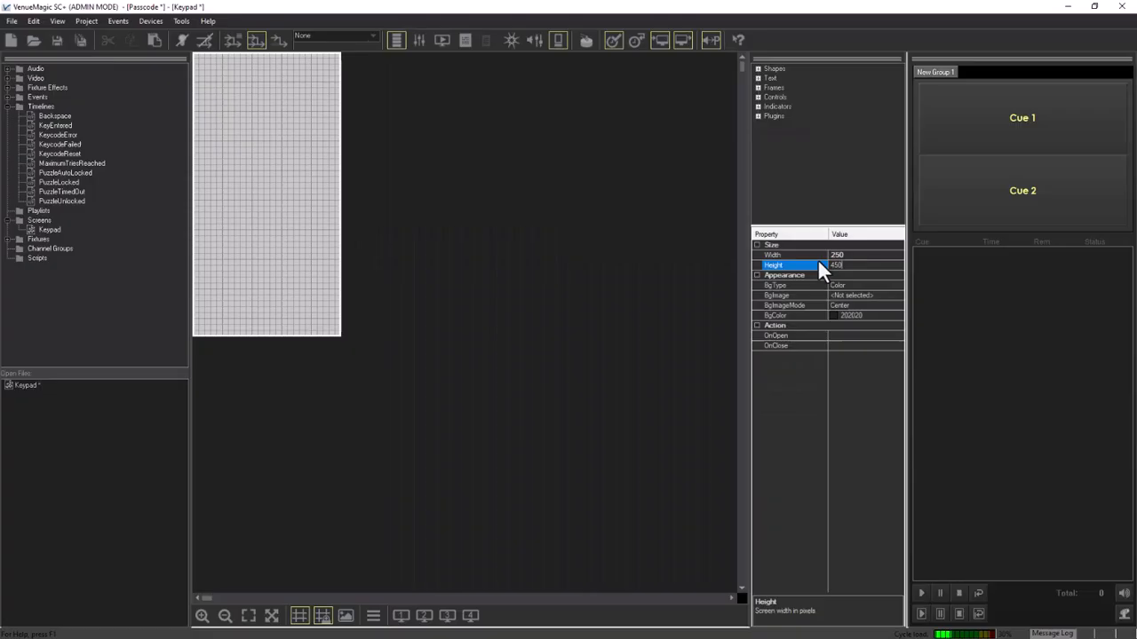
key("Return")
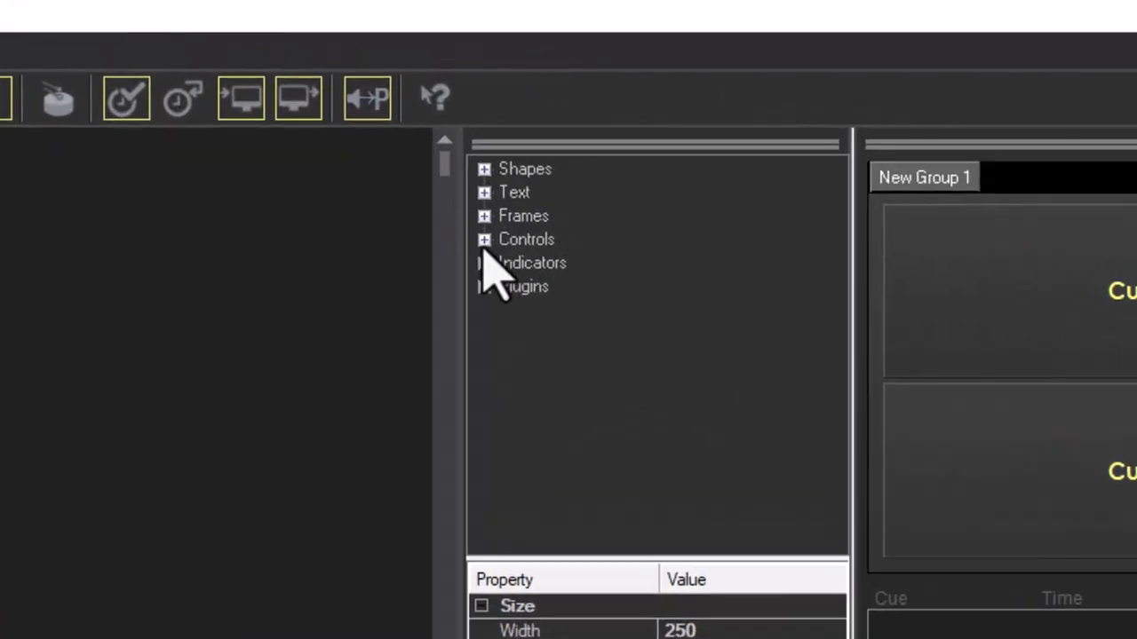
Place a key-sized button at the top-left of the Keypad screen
left_click(757, 97)
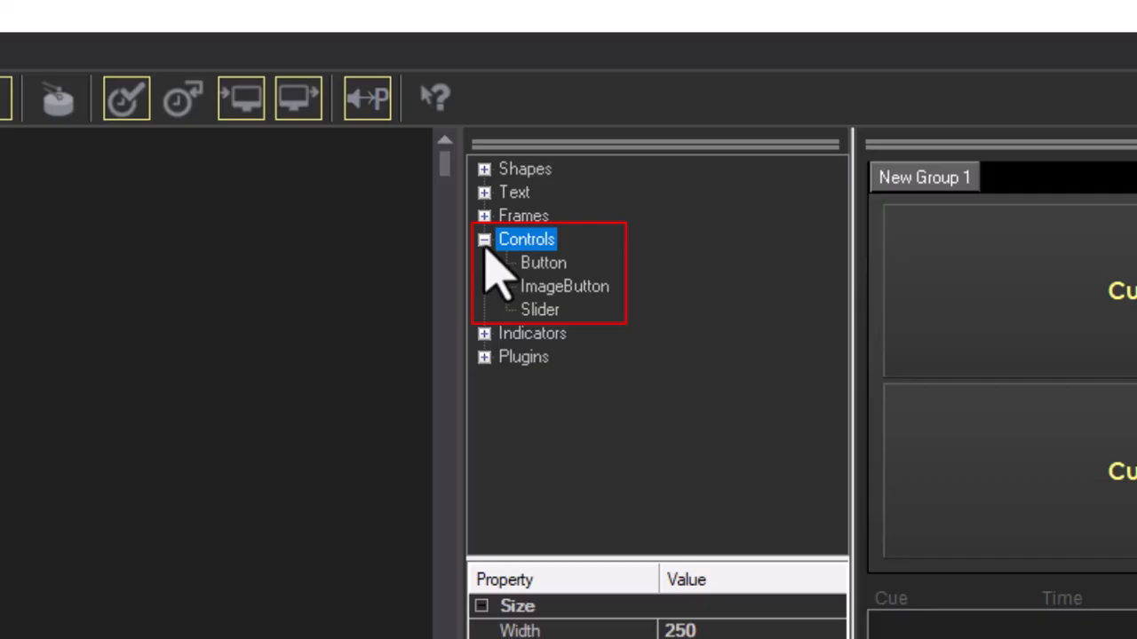
left_click(542, 265)
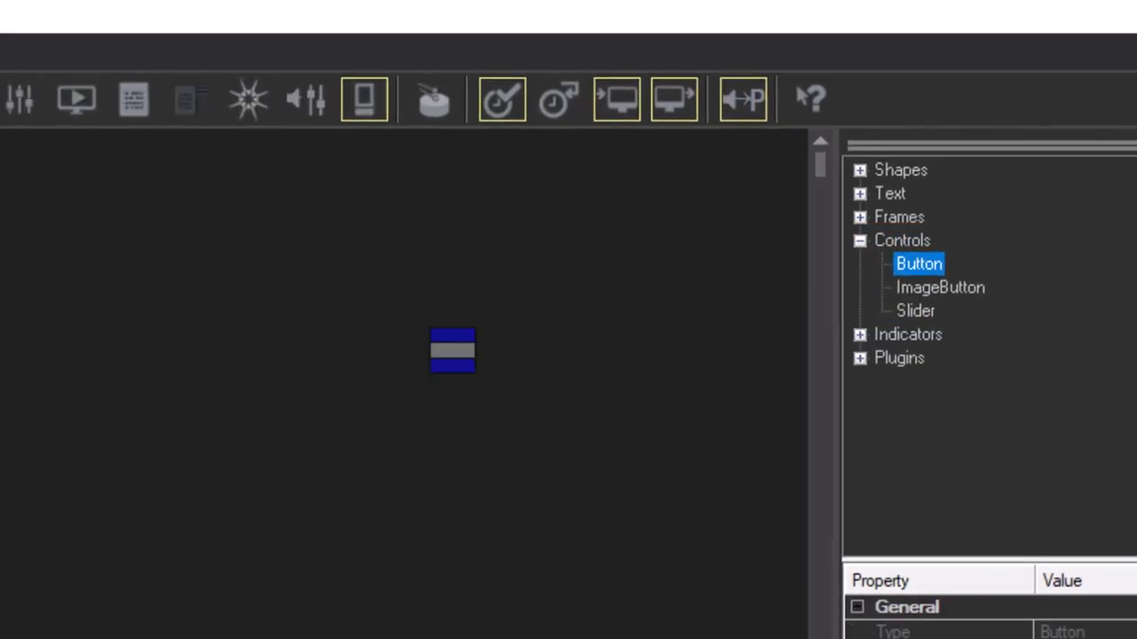
left_click_drag(453, 350, 520, 213)
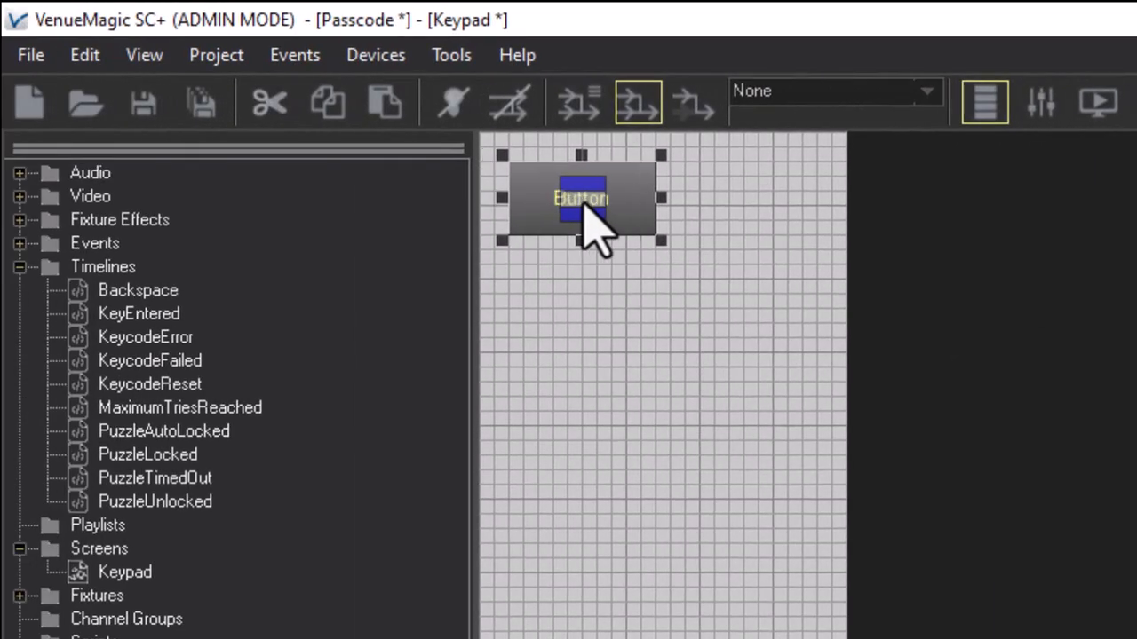
left_click_drag(663, 242, 605, 254)
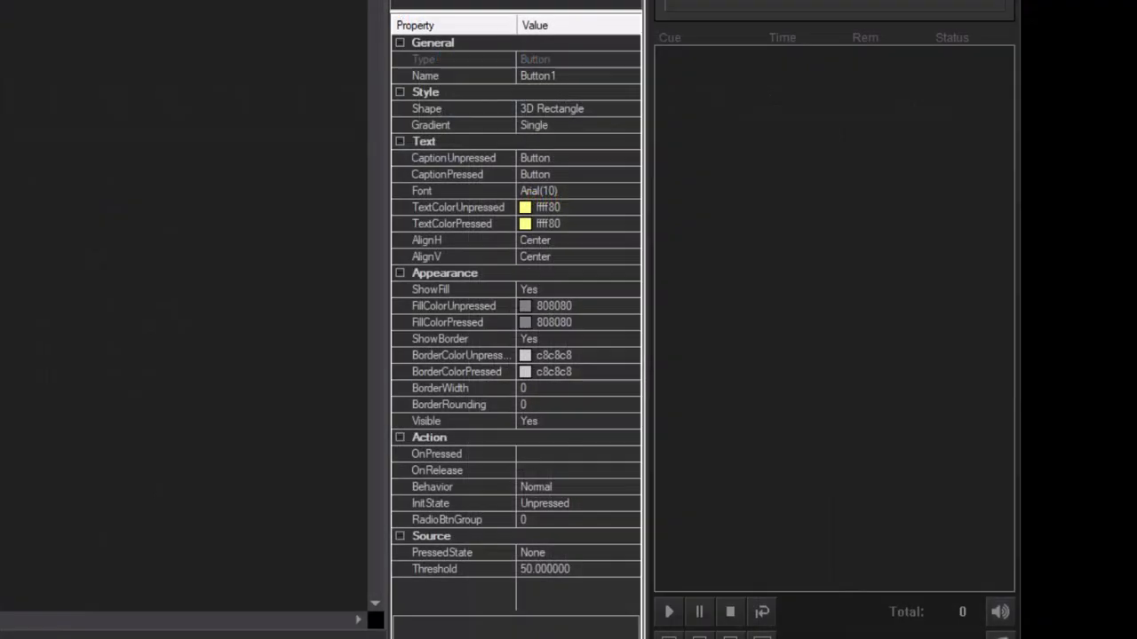
Name the button Key1 and set both its unpressed and pressed captions to 1
left_click(575, 77)
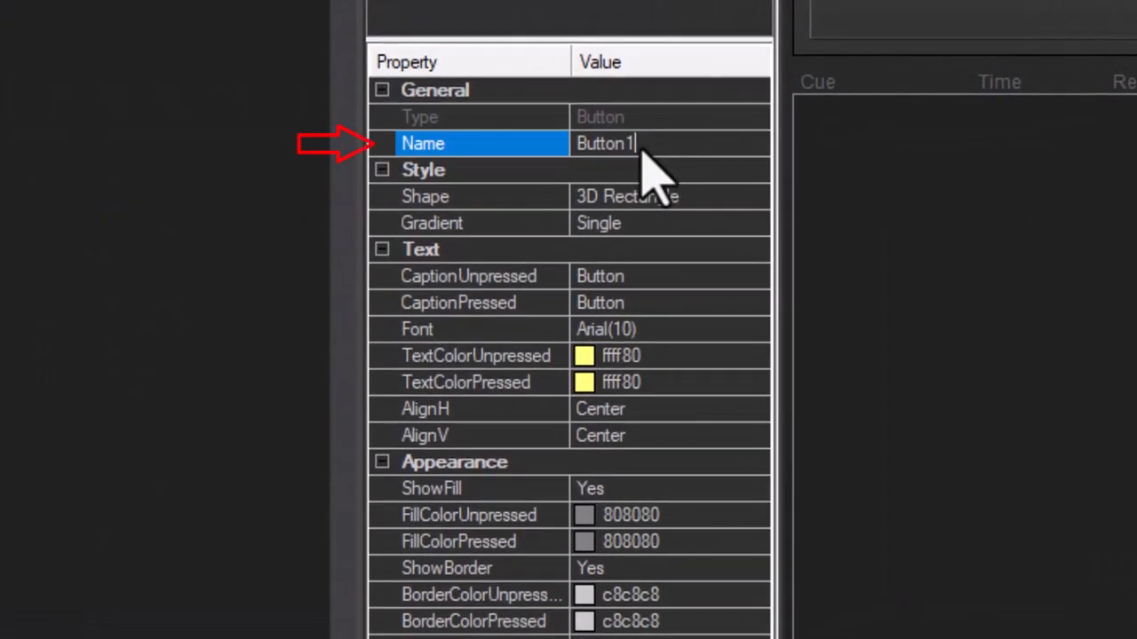
type("Key1")
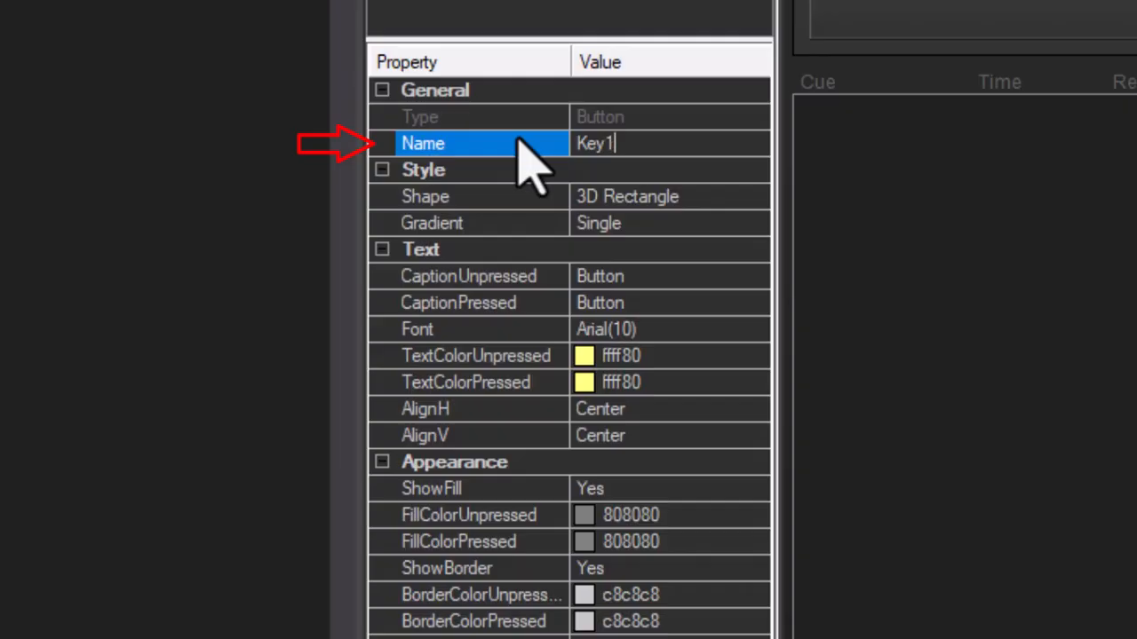
key("Return")
left_click(635, 277)
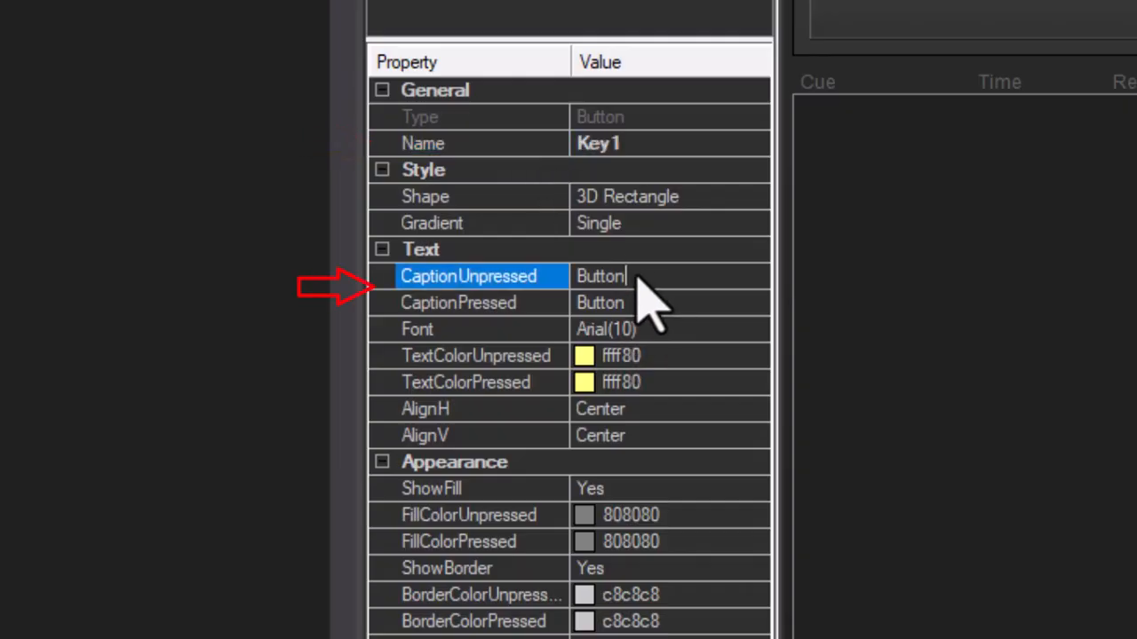
type("1")
left_click(639, 304)
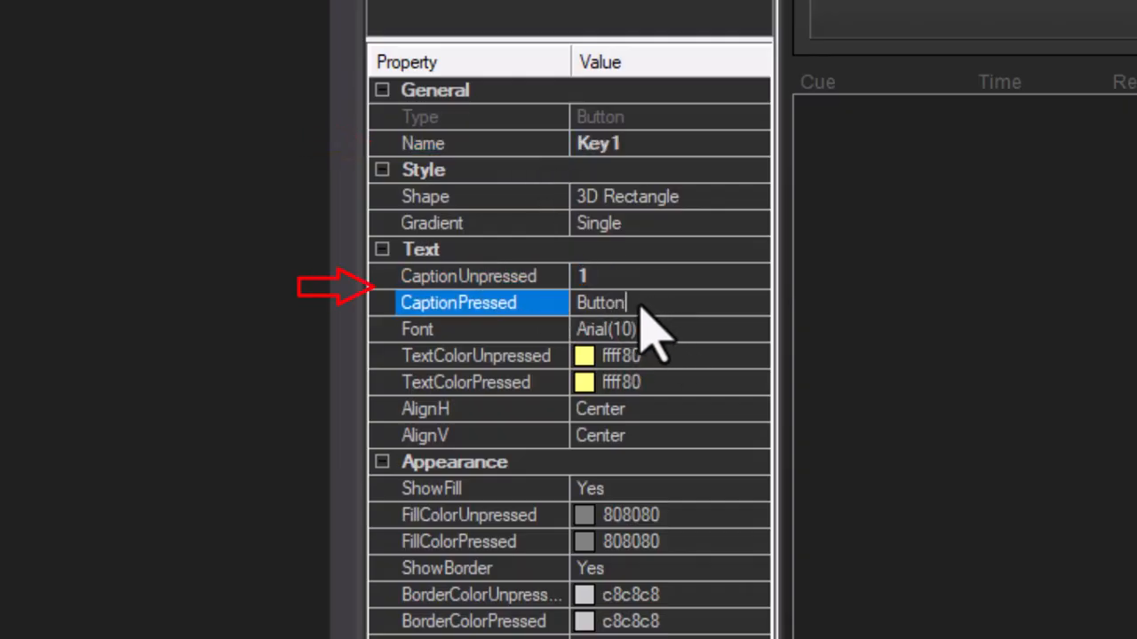
type("1")
Give Key1's caption a bold 12-point Arial font and Momentary behaviour
left_click(673, 338)
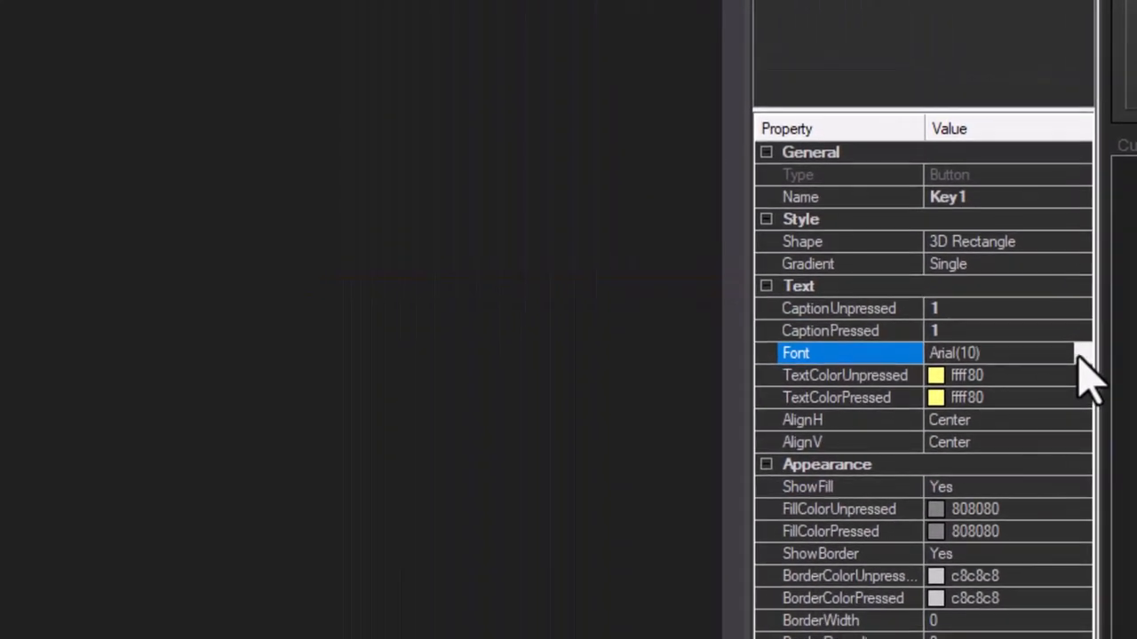
left_click(794, 331)
left_click(456, 229)
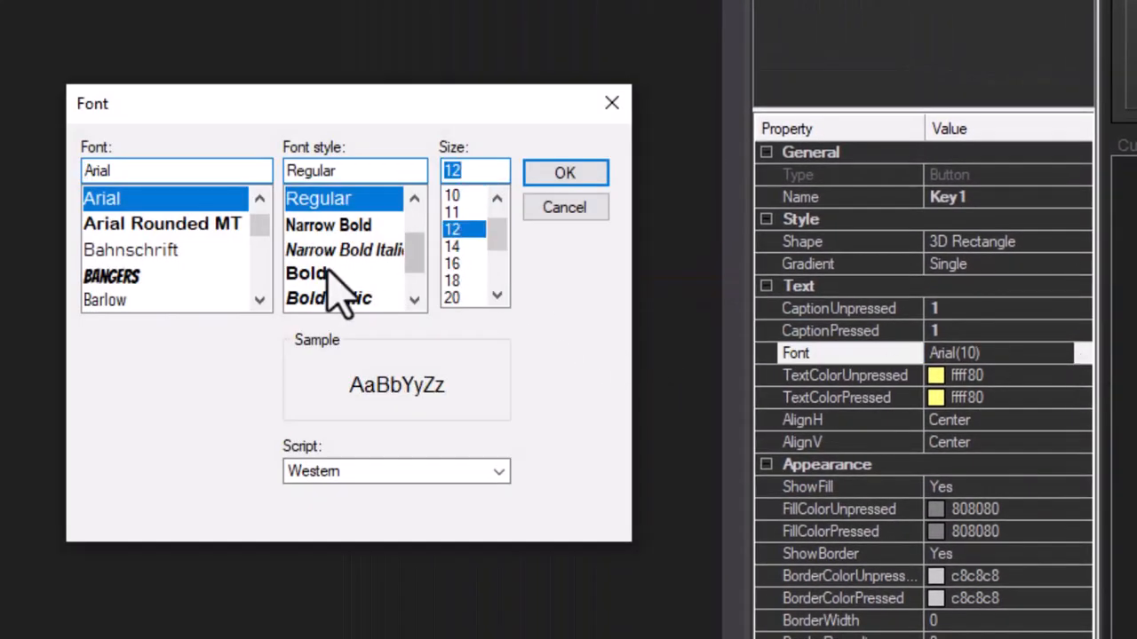
left_click(305, 273)
left_click(565, 174)
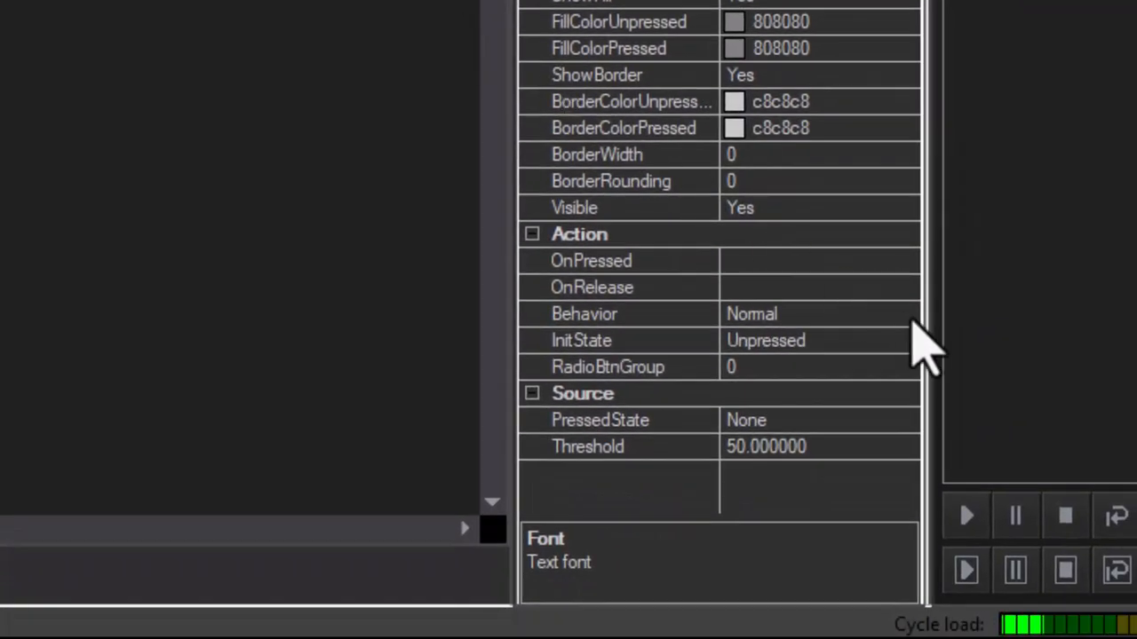
left_click(909, 316)
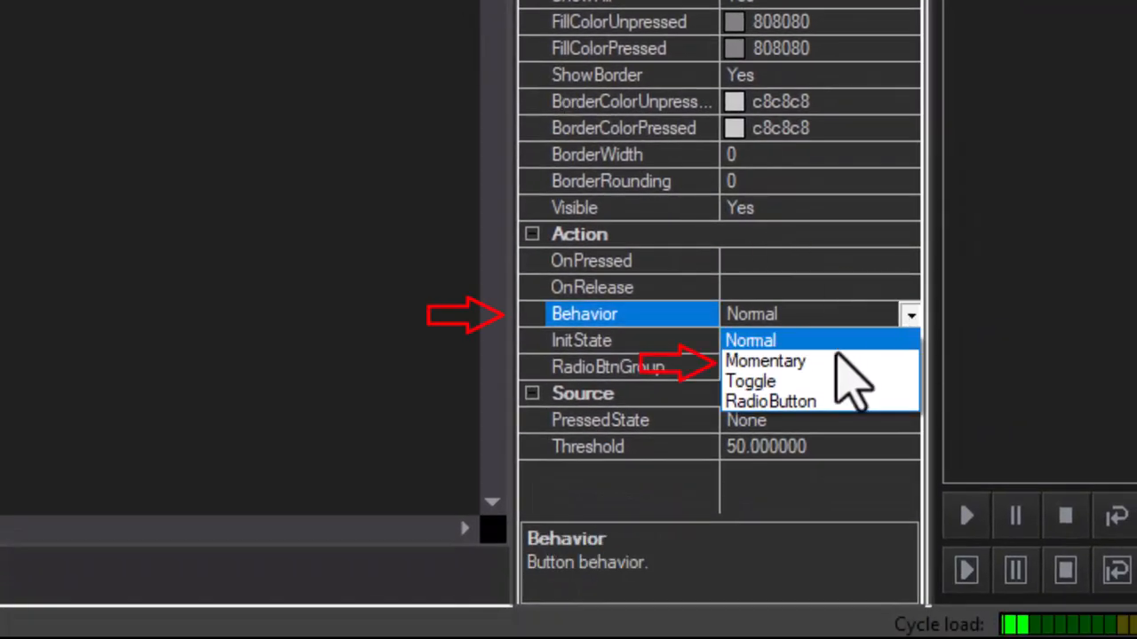
left_click(803, 362)
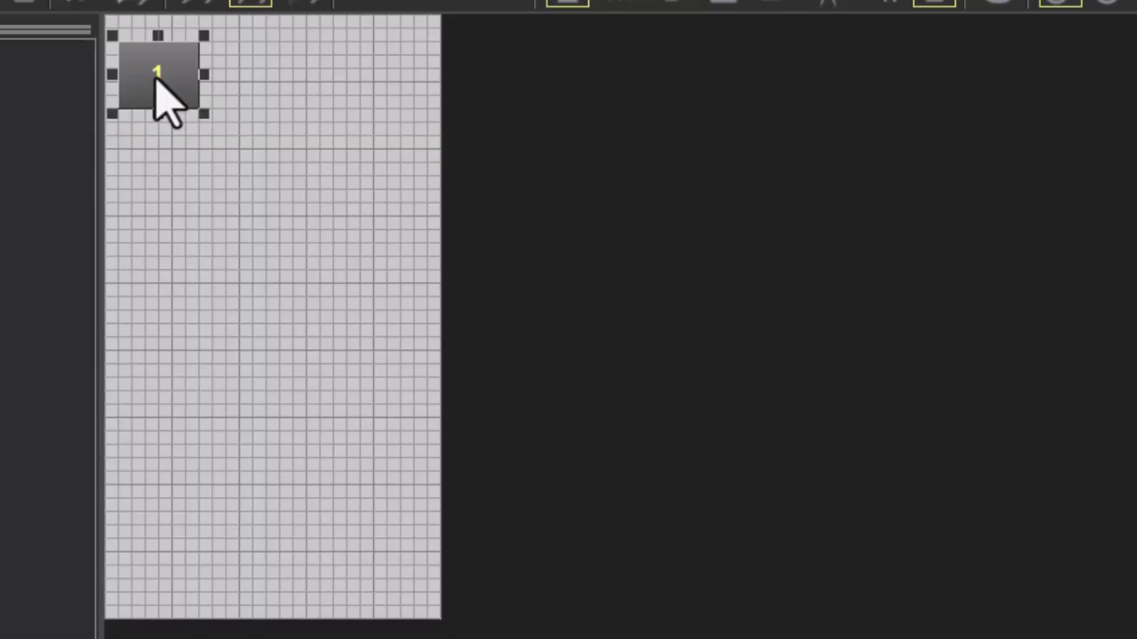
Duplicate button 1 to its right and caption the copy 2 (unpressed and pressed)
left_click_drag(157, 76, 257, 79)
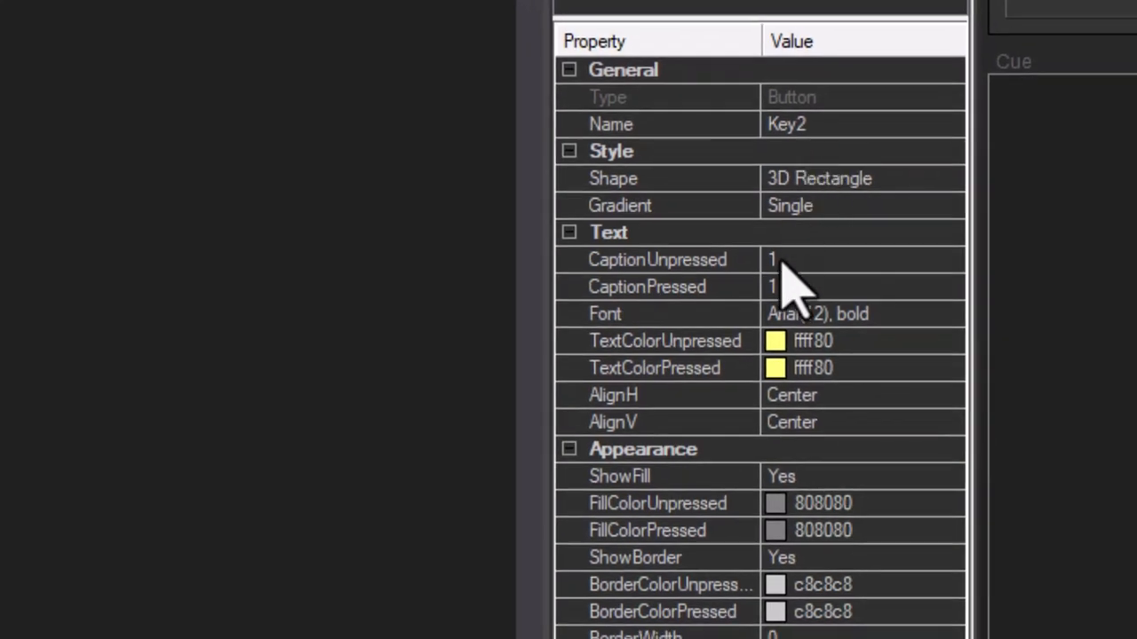
left_click(781, 260)
type("2")
left_click(778, 286)
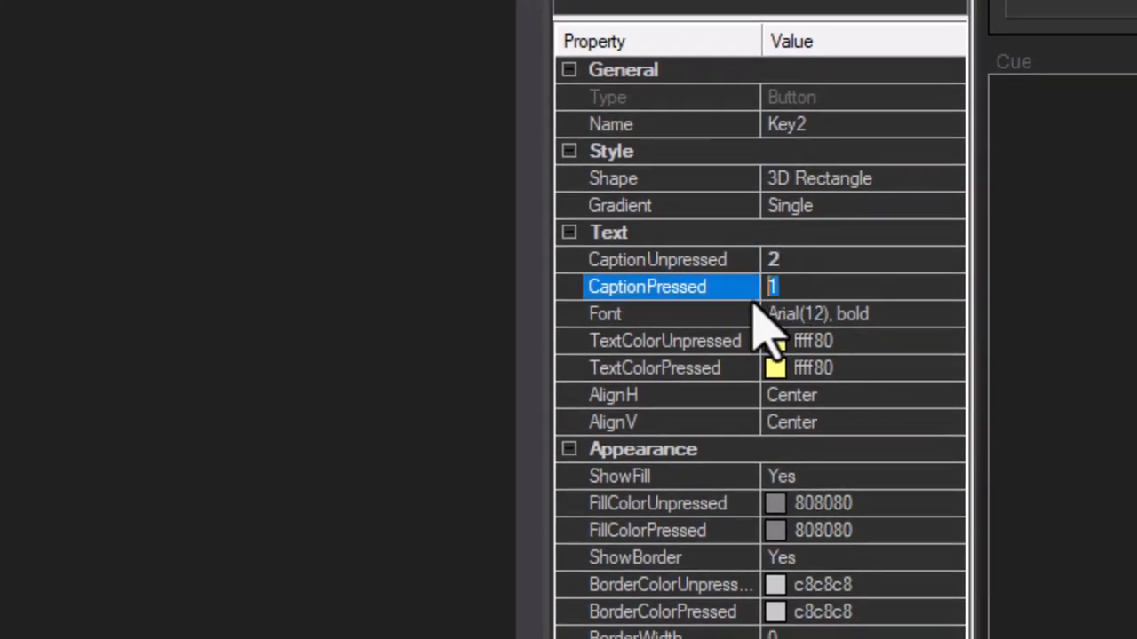
type("2")
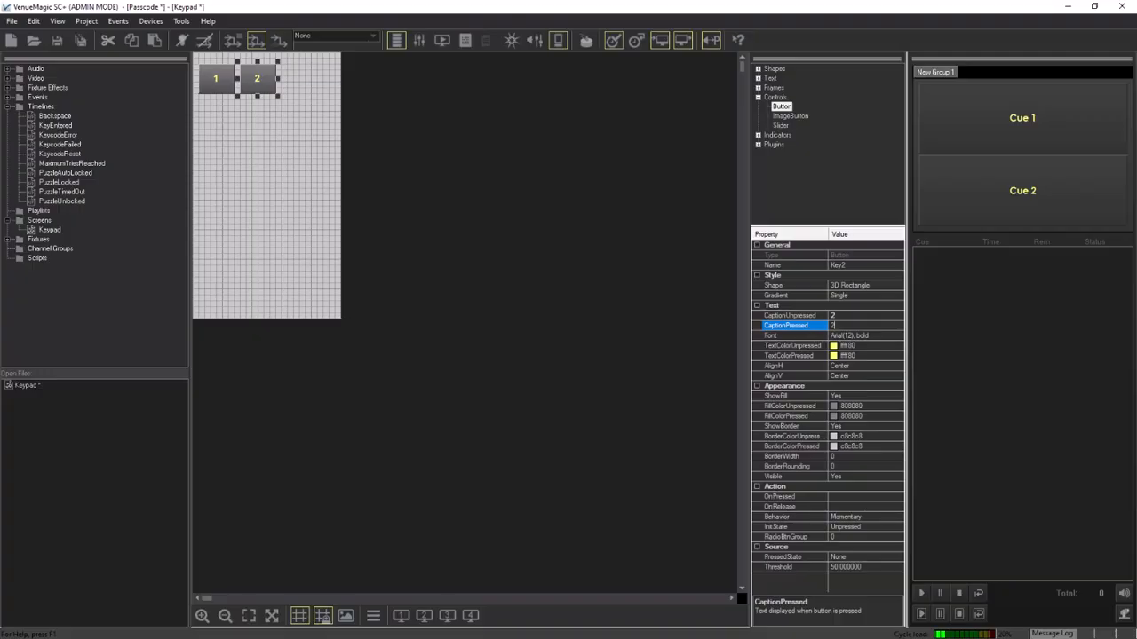
left_click(850, 366)
Add a third button to the right of 2 with unpressed and pressed captions 3
left_click_drag(267, 80, 302, 80)
left_click(822, 315)
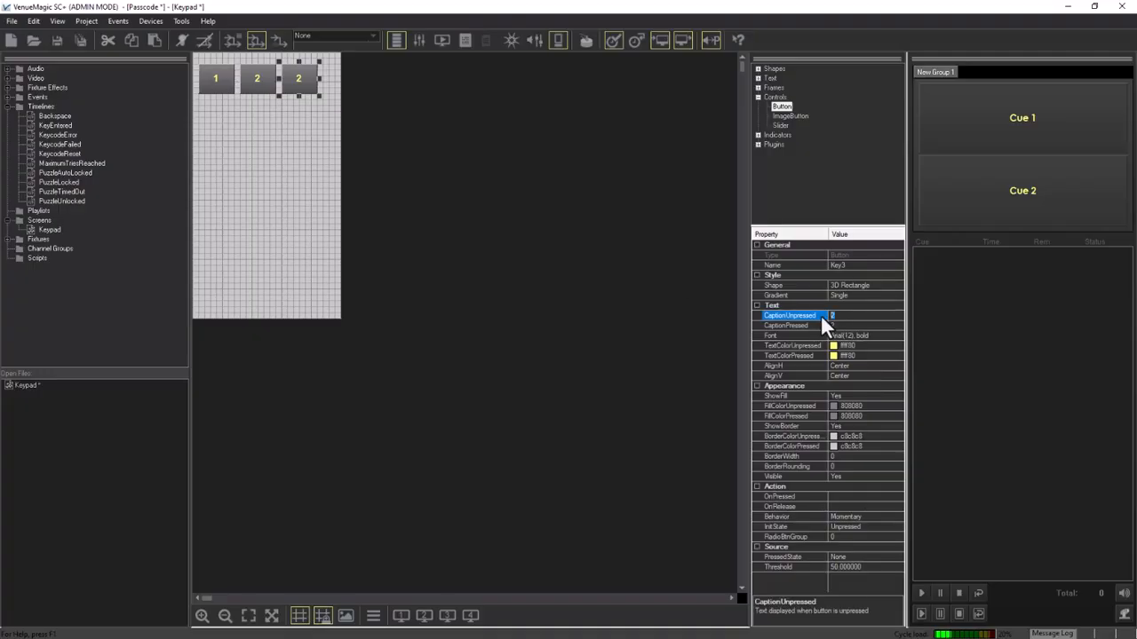
type("3")
key("Return")
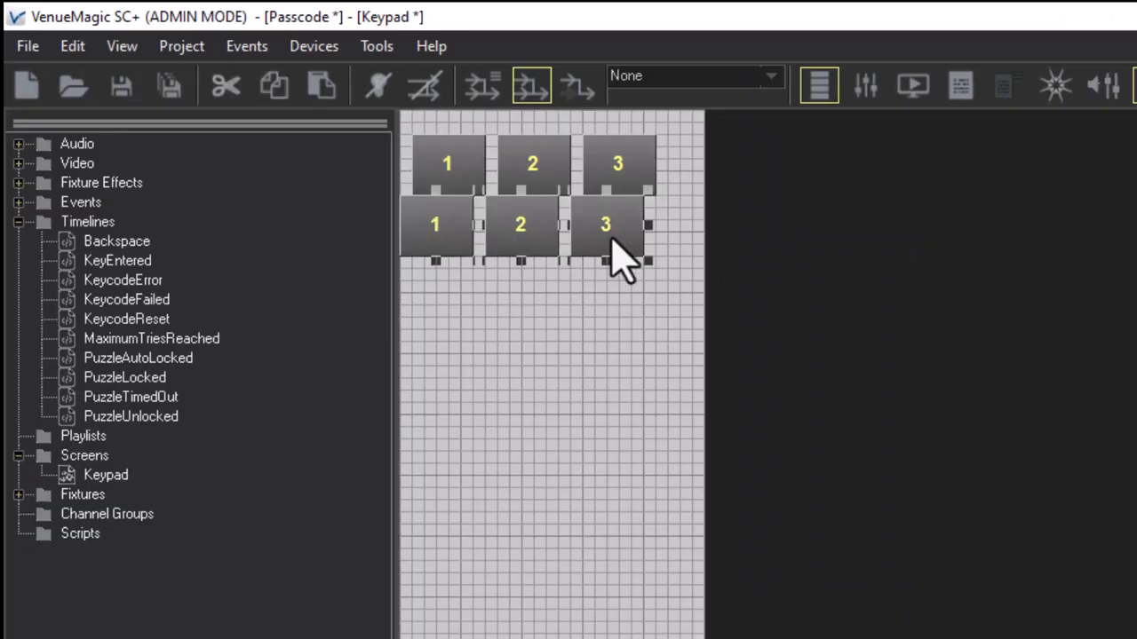
left_click(215, 115)
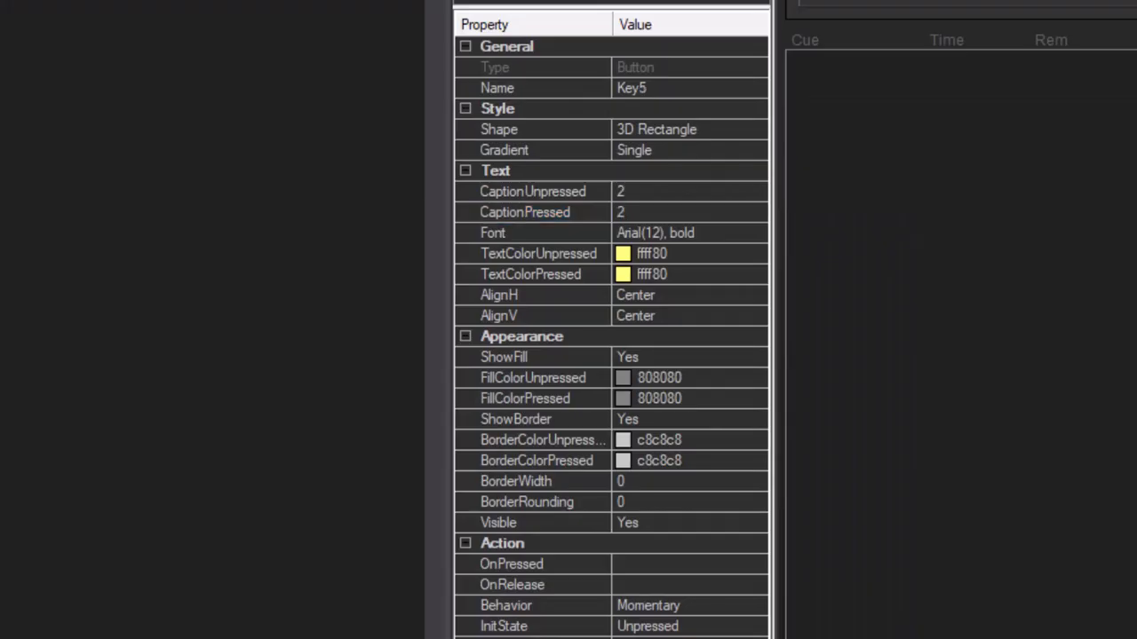
left_click(615, 197)
type("3")
key("Down")
type("3")
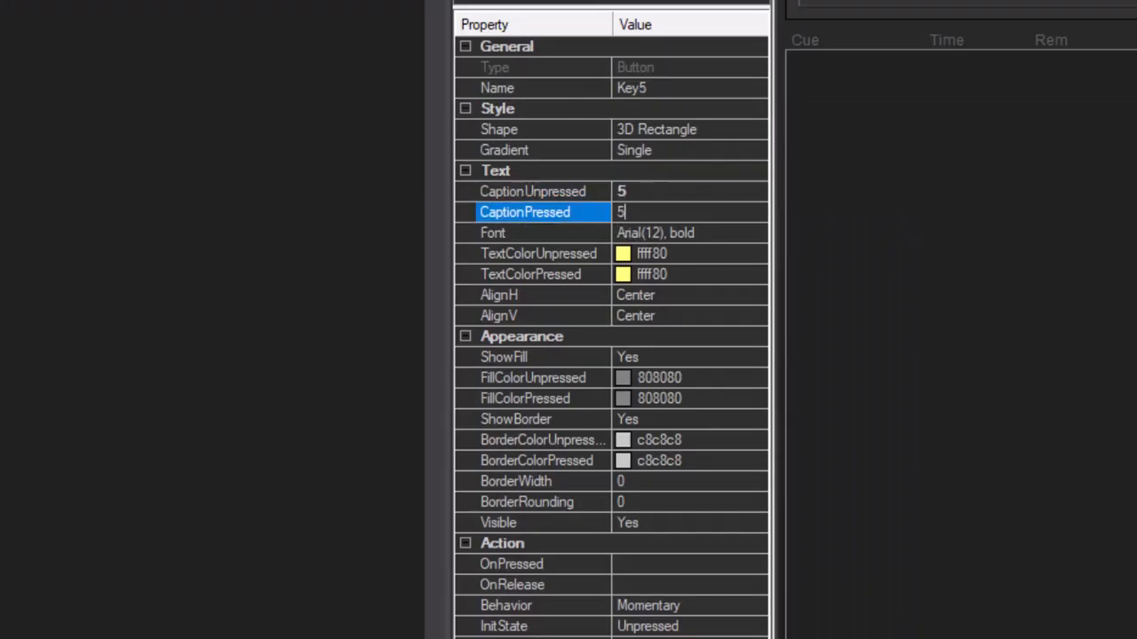
left_click(615, 197)
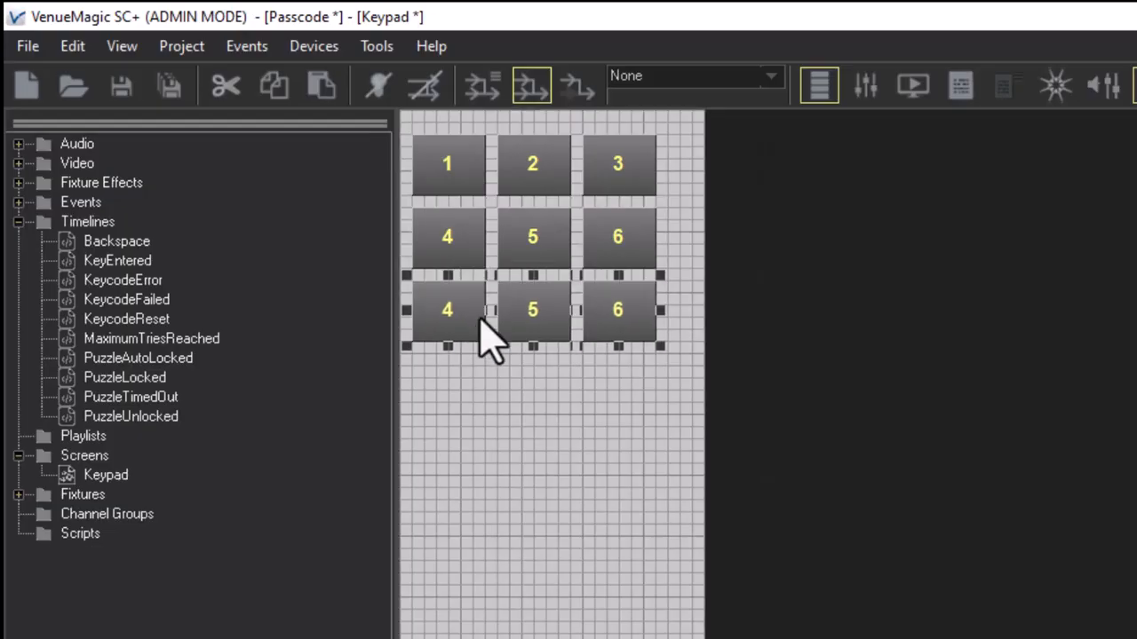
Relabel the bottom row of copied buttons as 7, 8 and 9
left_click(507, 399)
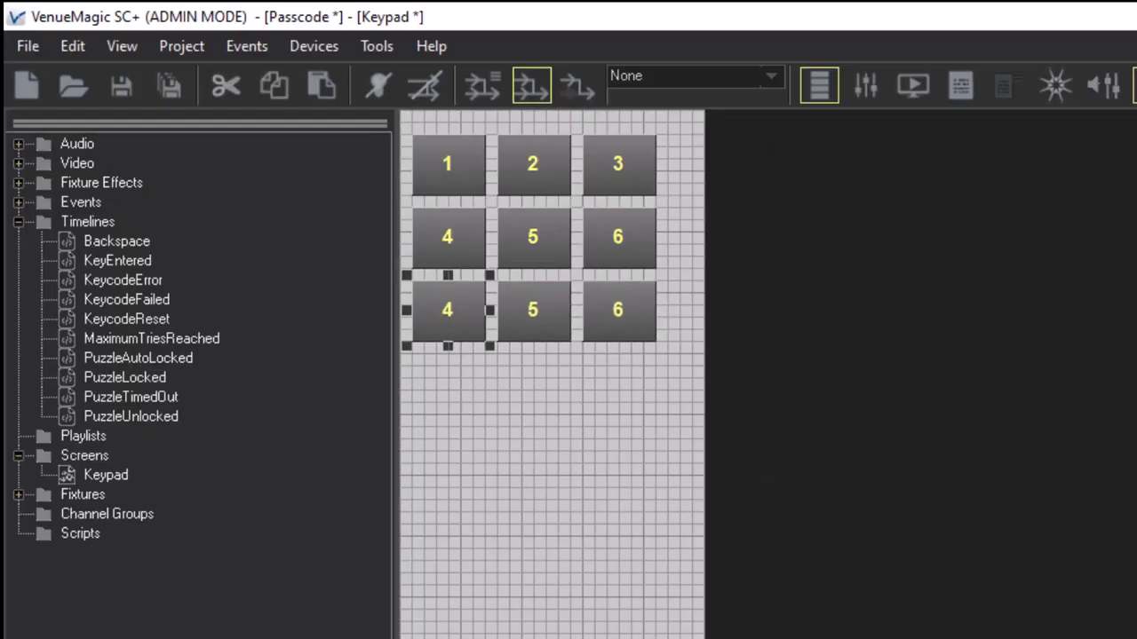
type("7")
left_click(533, 329)
type("8")
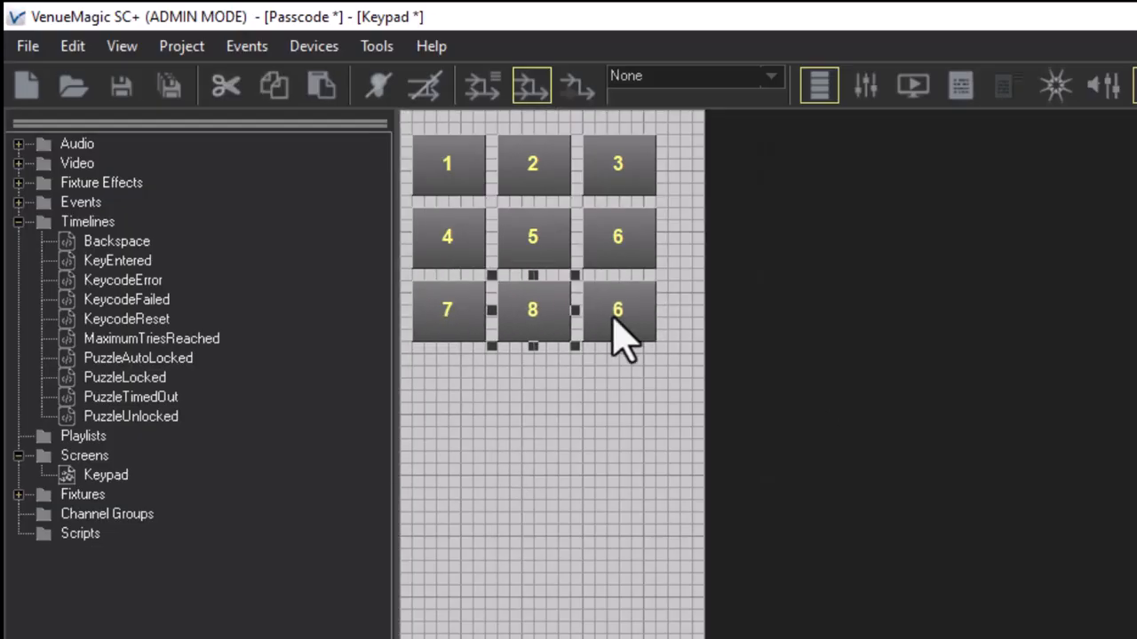
left_click(622, 329)
left_click(855, 326)
type("9")
Rename the extra copied button to Key0 and edit its caption
left_click(252, 150)
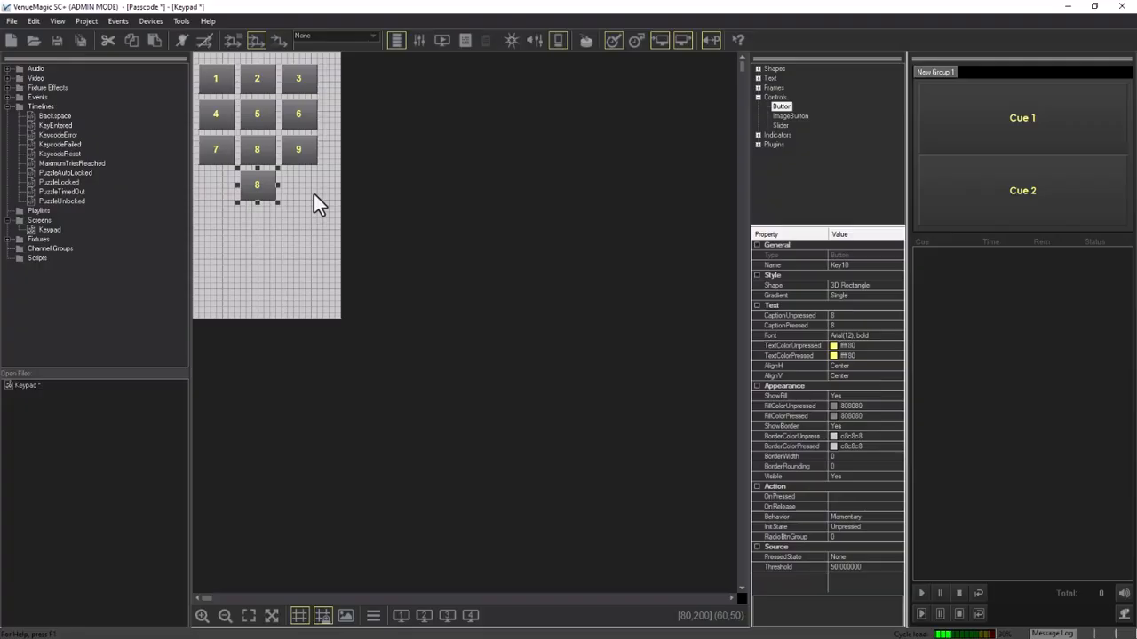
left_click(840, 267)
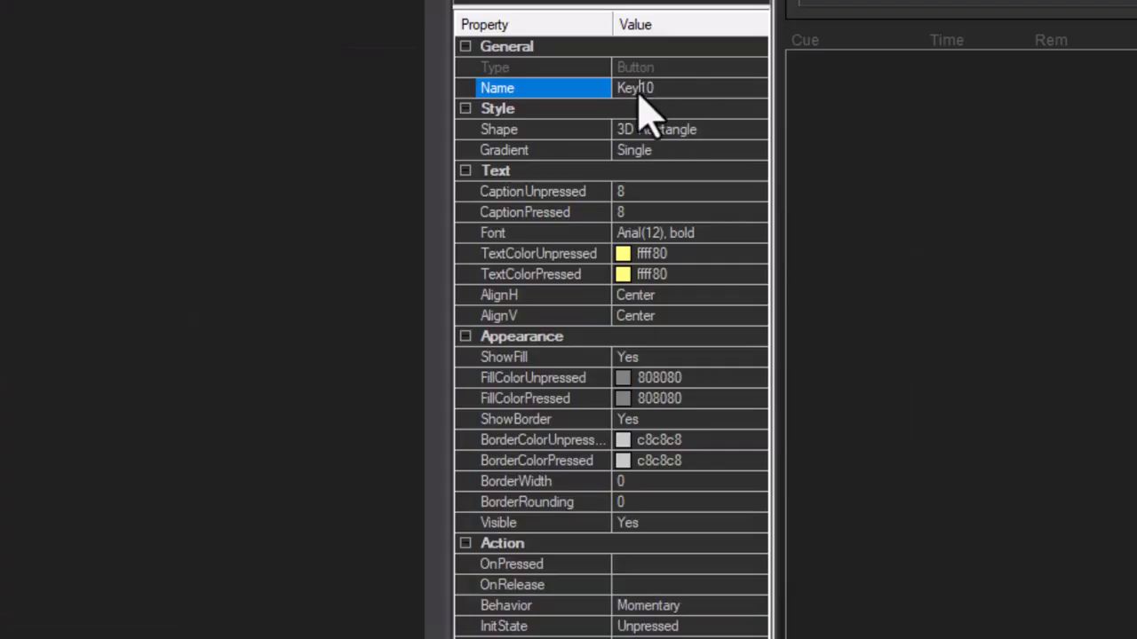
key("BackSpace")
left_click(823, 316)
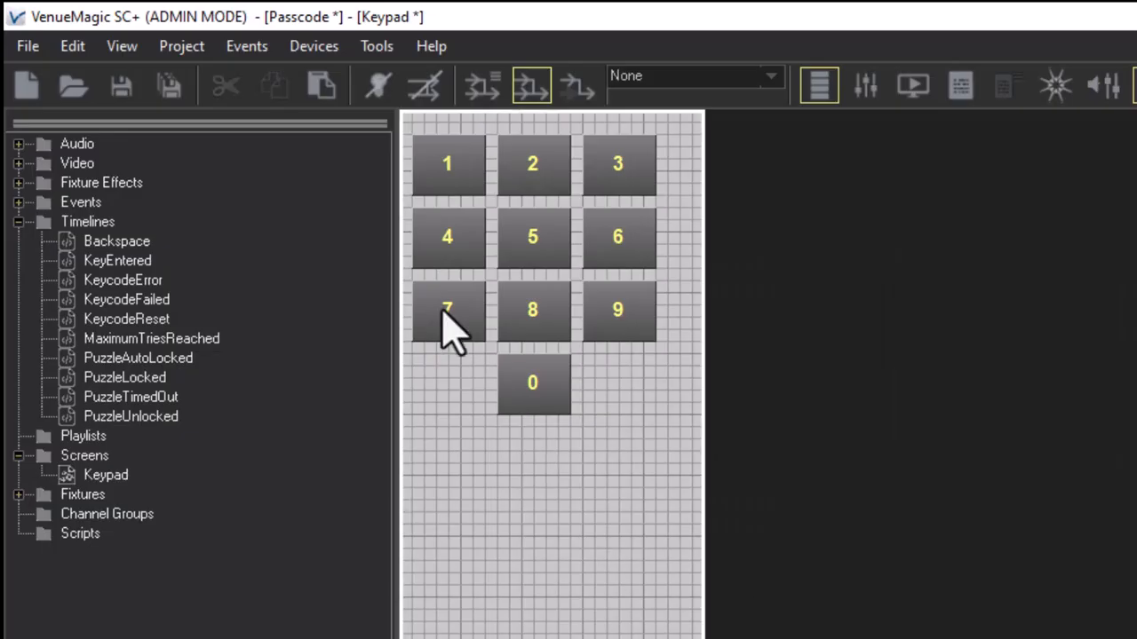
Copy the 7 button into a new row as KeyE, captioned E and recoloured teal
left_click_drag(442, 307, 458, 406)
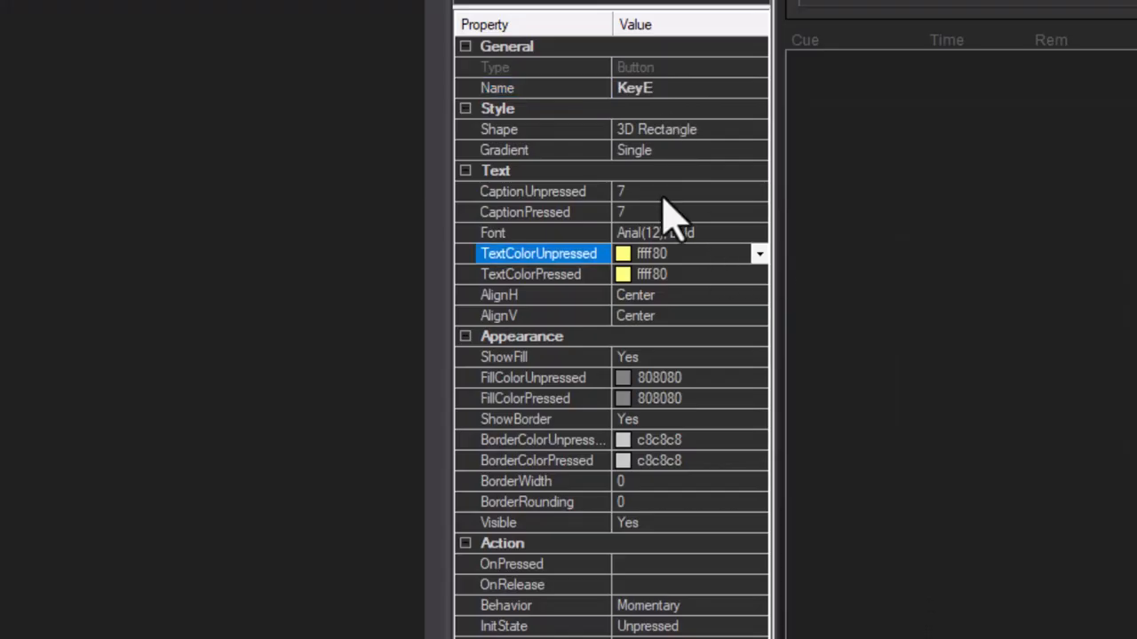
left_click(661, 191)
type("E")
left_click(629, 213)
key("BackSpace")
type("E")
left_click(769, 254)
left_click(760, 254)
left_click(639, 355)
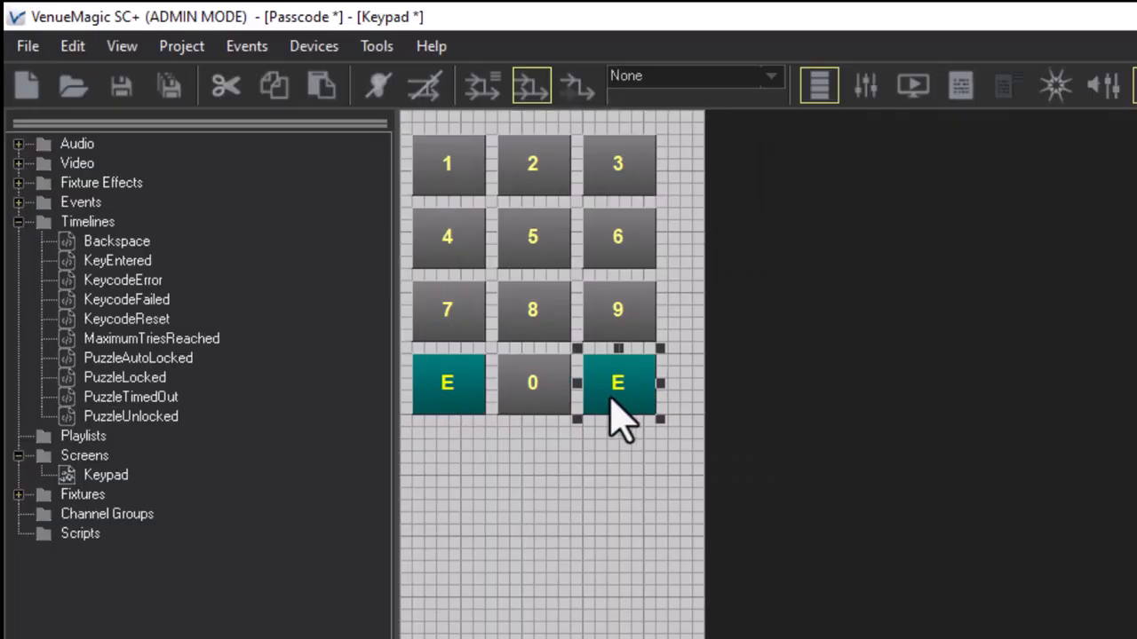
Make the L key (name KeyL, caption L) and shift the whole keypad slightly right
key("BackSpace")
type("L")
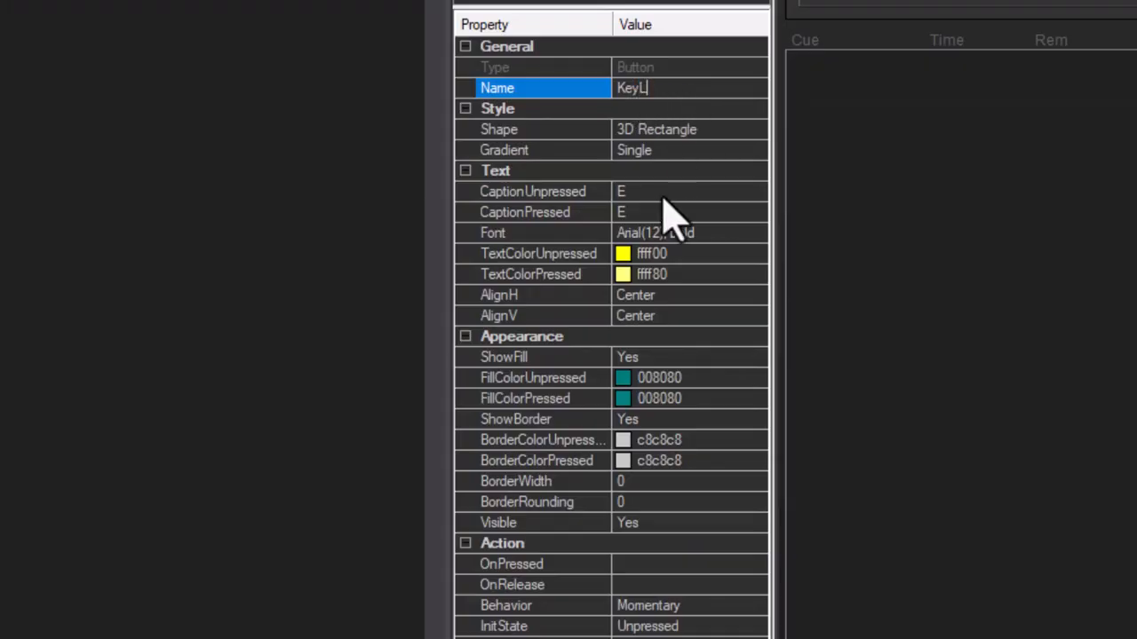
left_click(662, 190)
type("L")
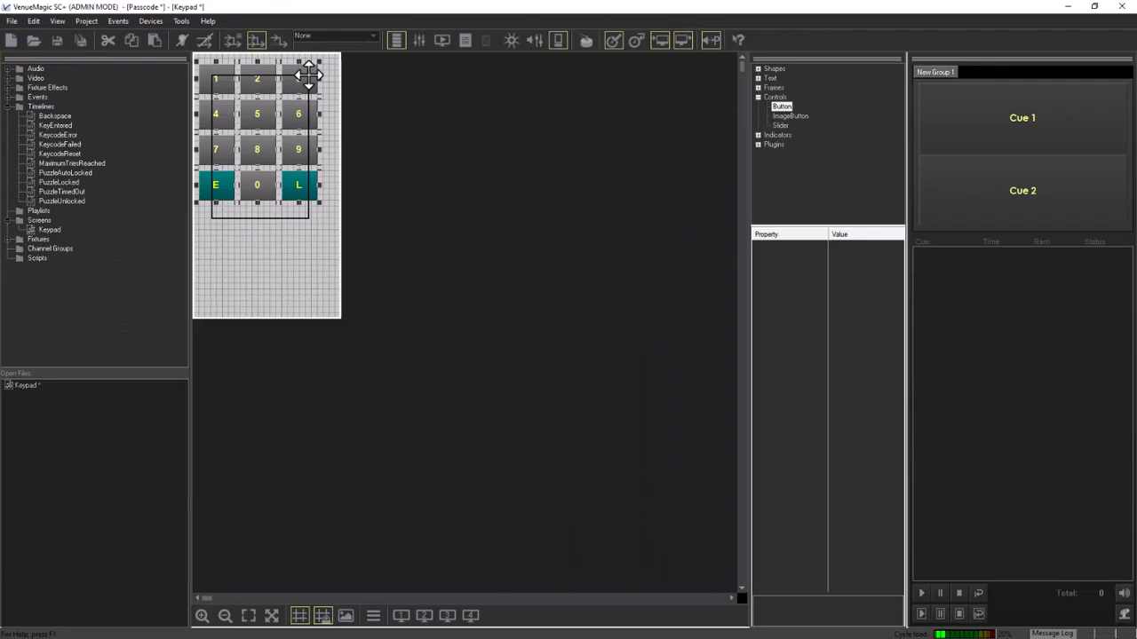
left_click_drag(308, 76, 310, 75)
left_click(293, 234)
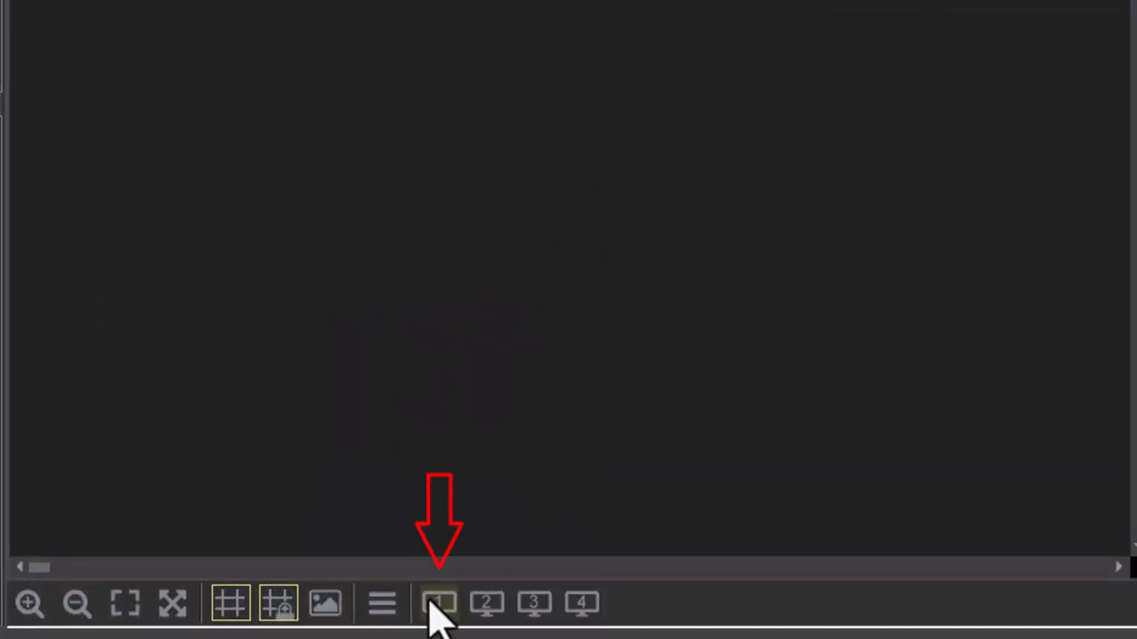
Preview the keypad in Monitor 1, save the project, then close the preview
left_click(435, 603)
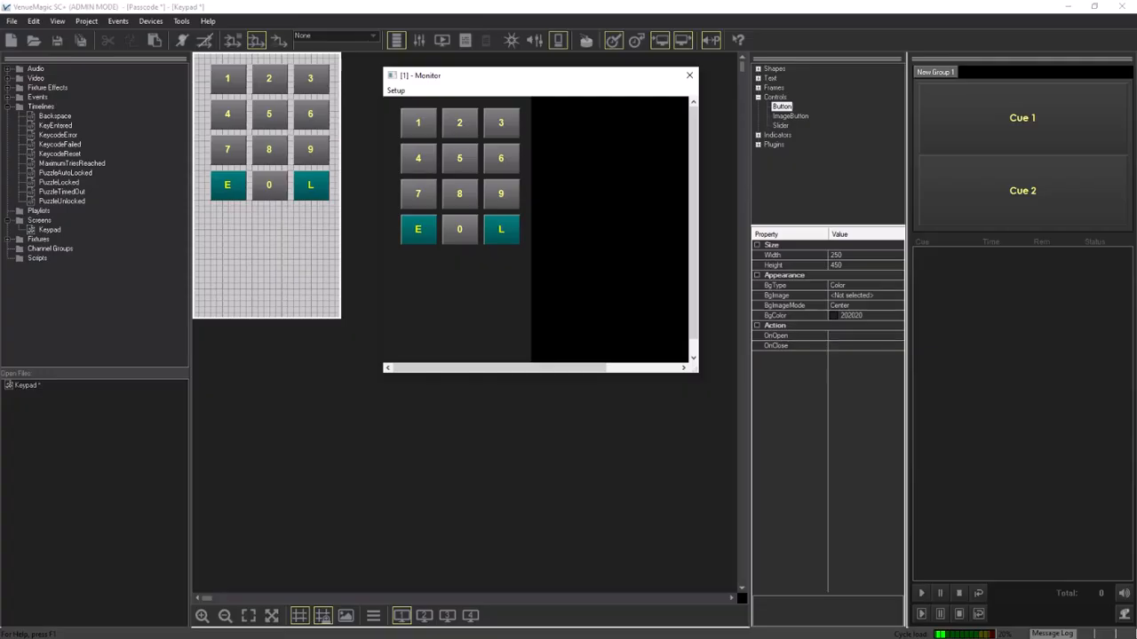
key("ctrl+s")
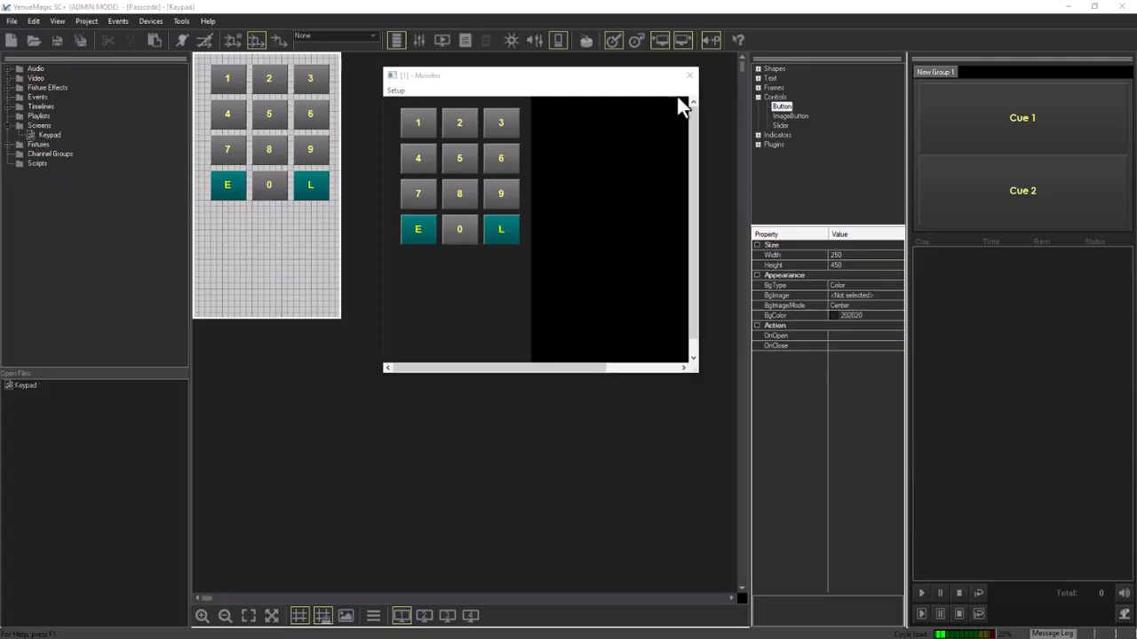
left_click(690, 76)
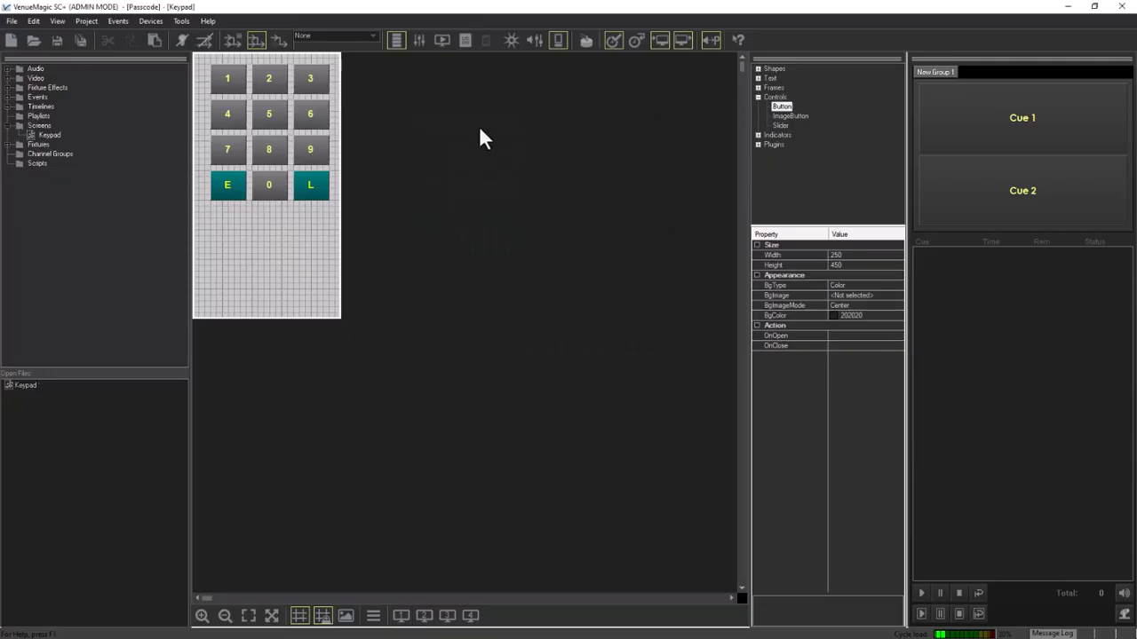
Open Password1's settings from the Event Table and view the Conditions page
left_click(121, 22)
left_click(130, 46)
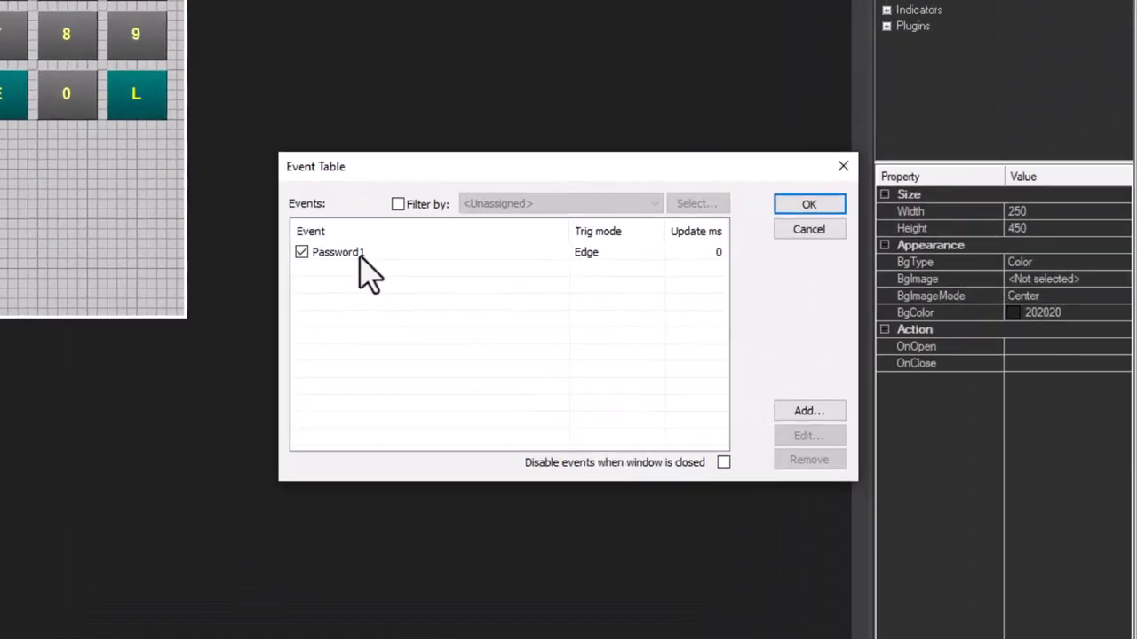
double_click(445, 280)
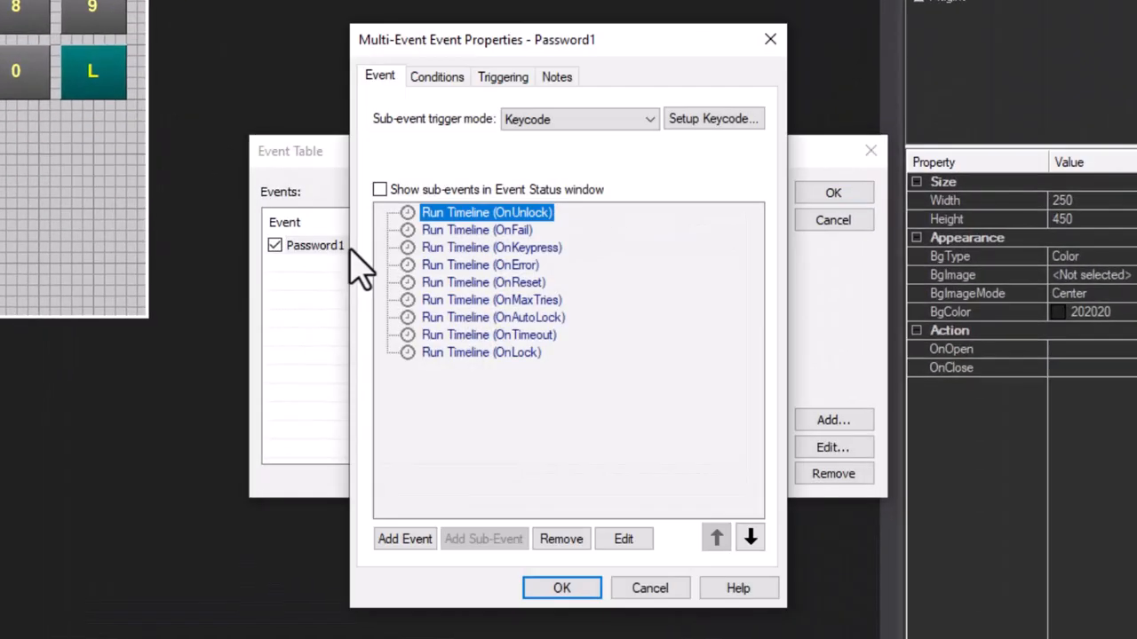
left_click(424, 82)
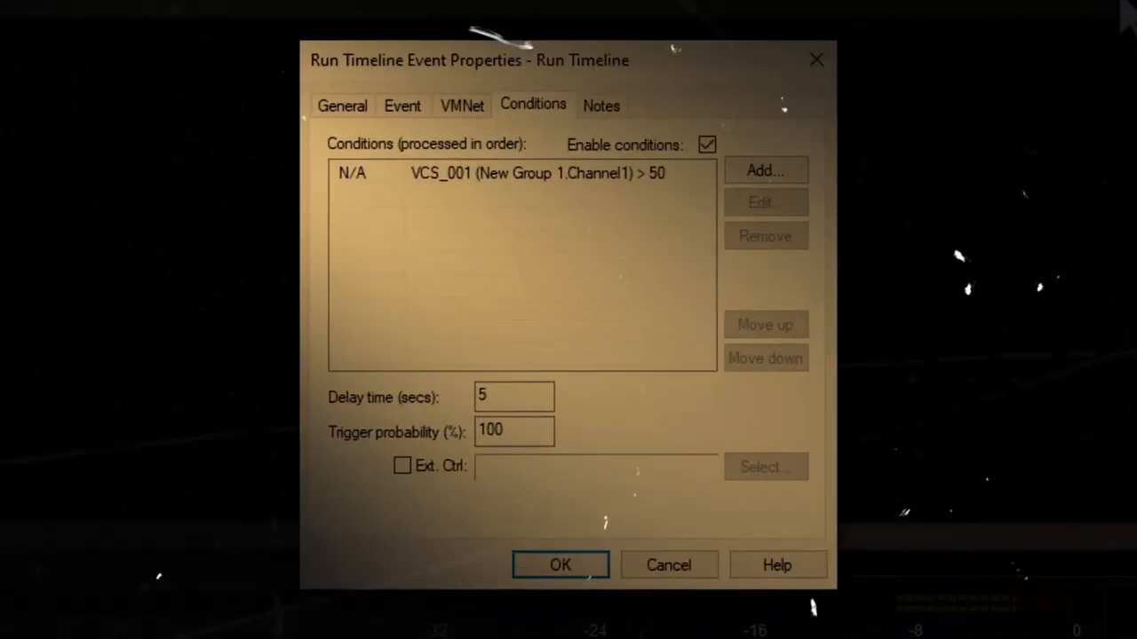
Add an example sub-event condition comparing input VCS_002 < 50
left_click(774, 176)
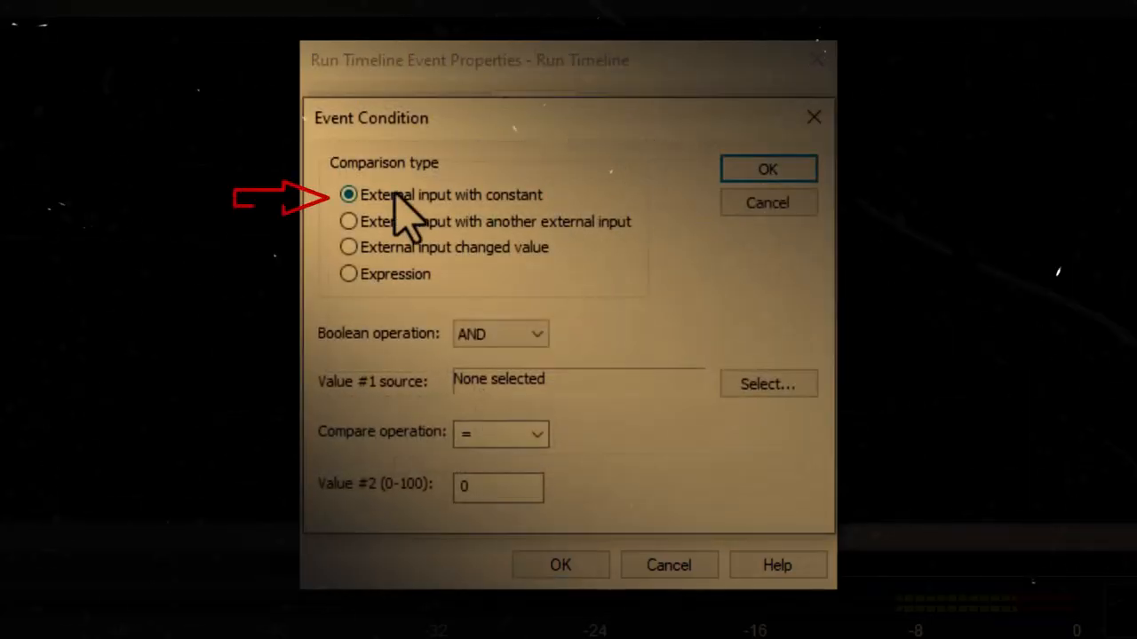
left_click(733, 382)
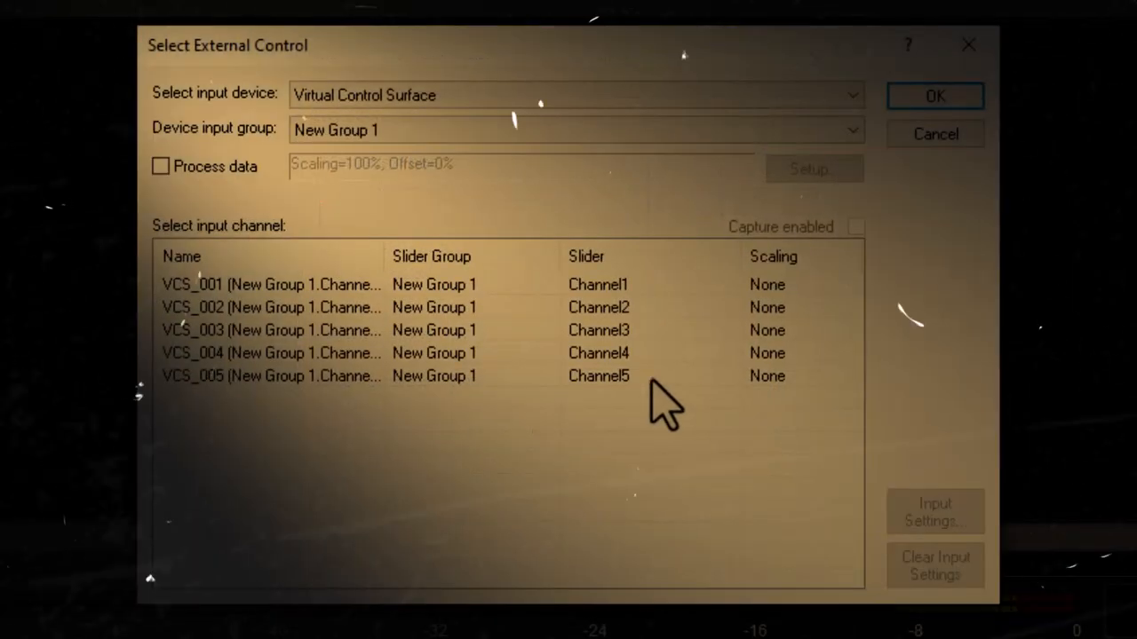
left_click(441, 309)
double_click(441, 313)
left_click(524, 435)
left_click(511, 490)
double_click(484, 489)
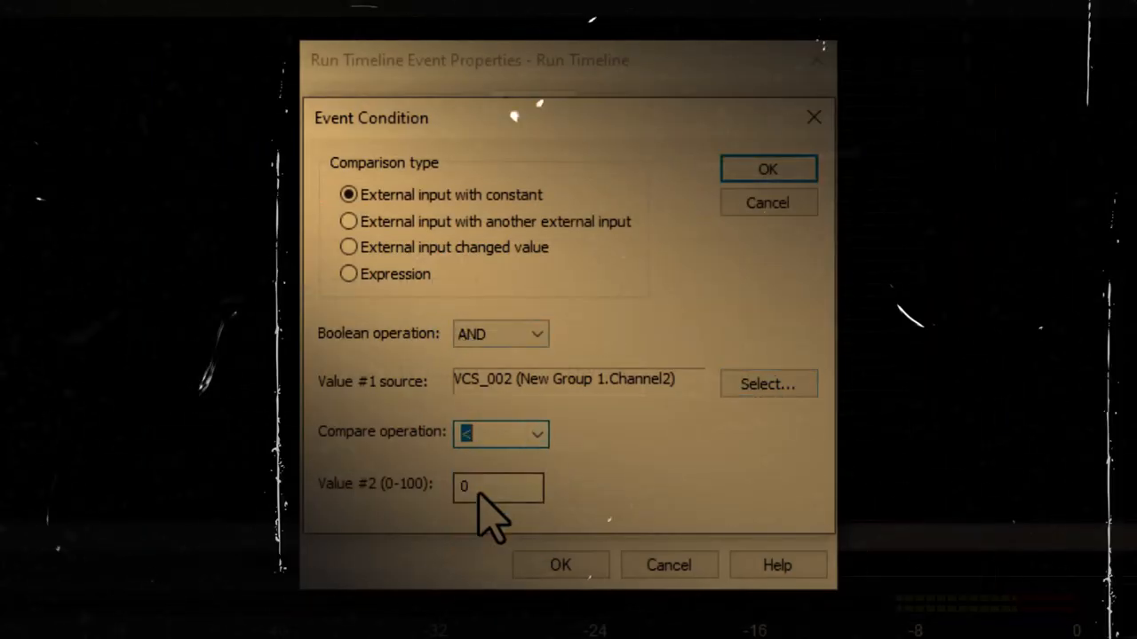
type("50")
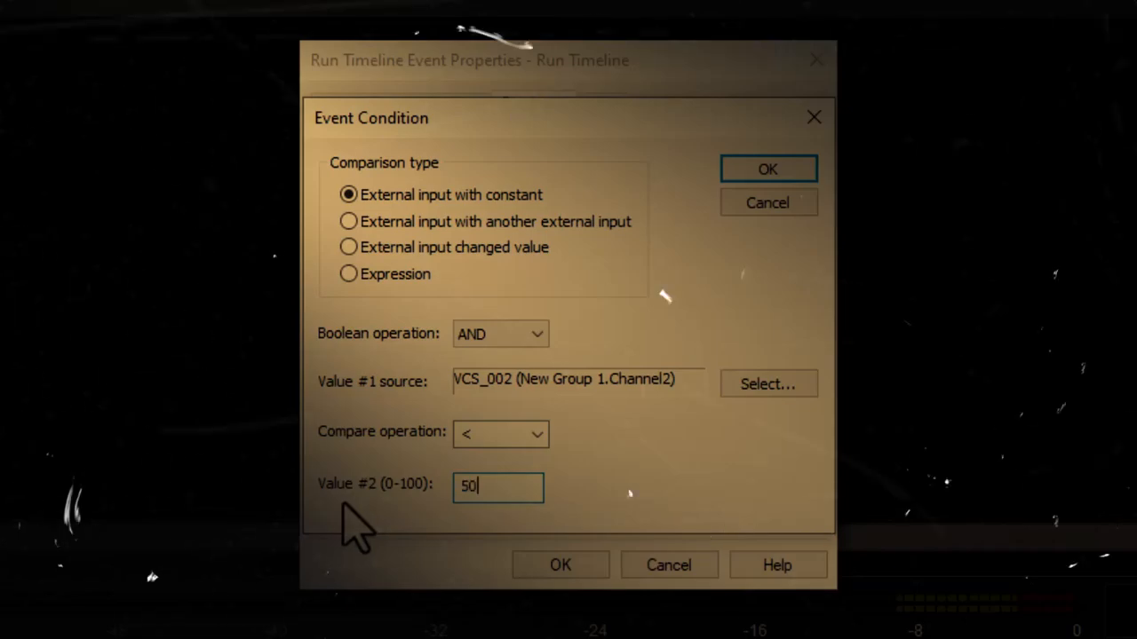
left_click(537, 339)
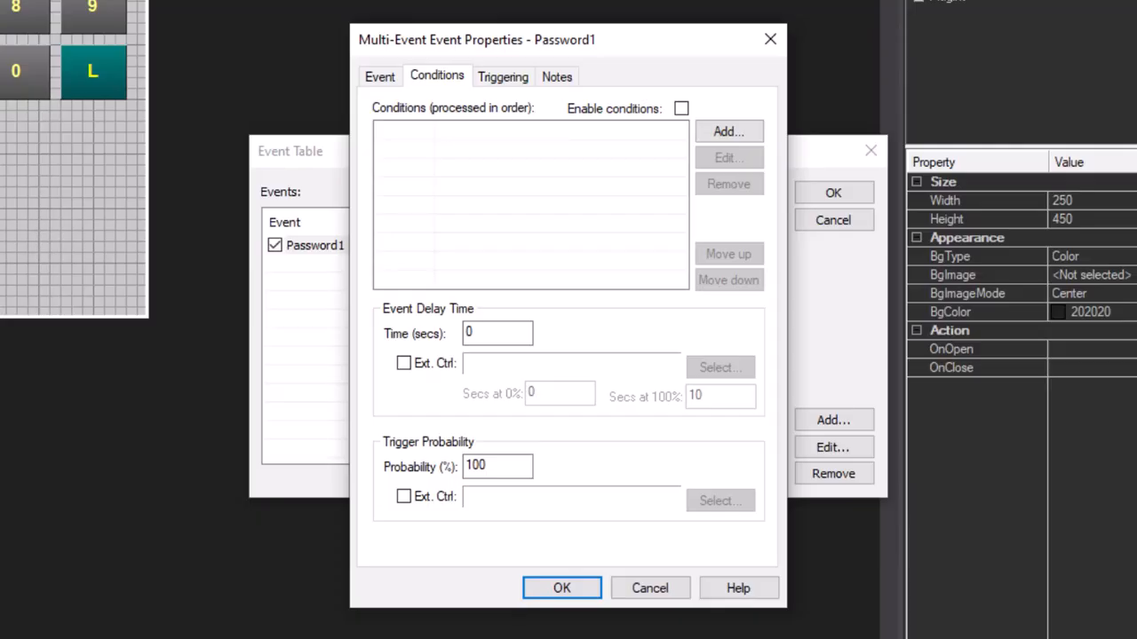
Start a new Event Condition for Password1
left_click(730, 133)
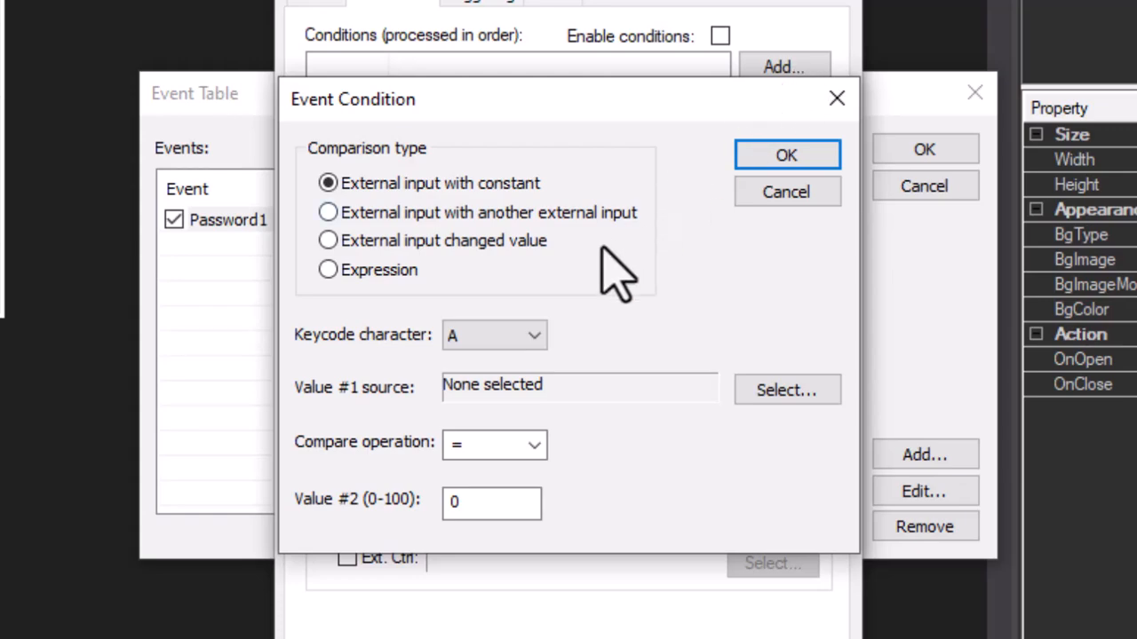
Change the new condition's keycode character from A to 0
left_click(531, 338)
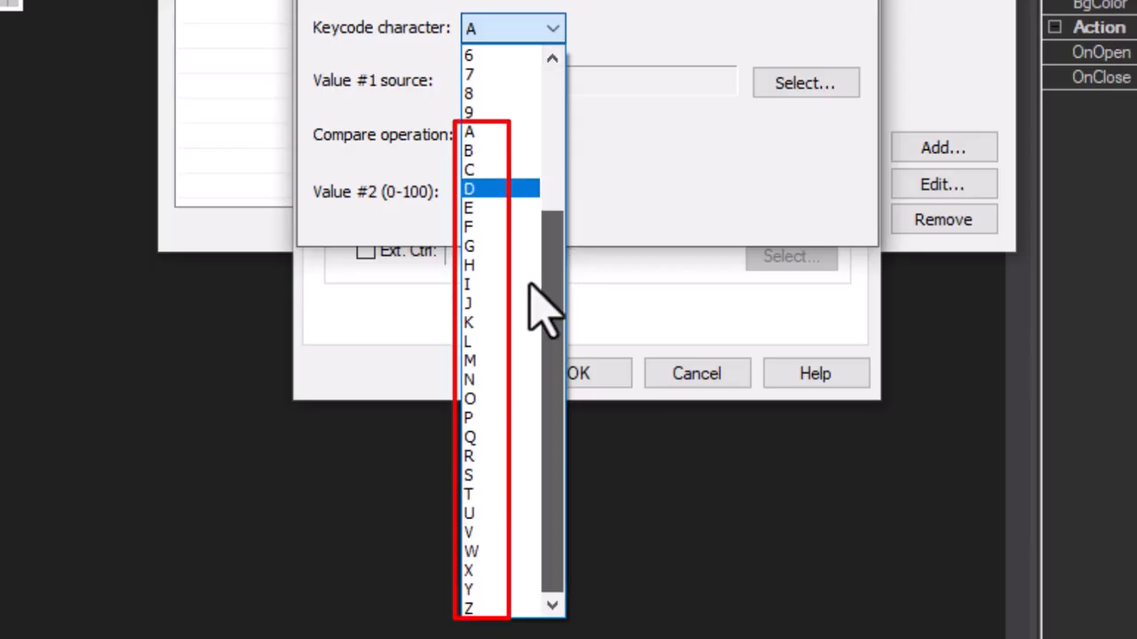
scroll(534, 224, "up", 1)
scroll(540, 204, "up", 2)
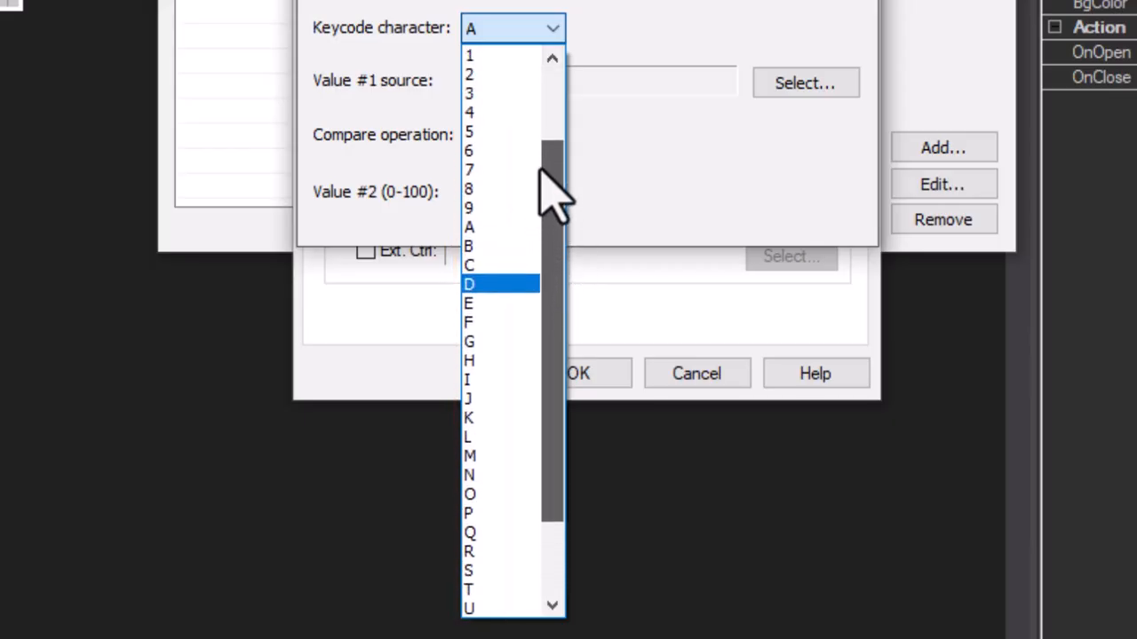
left_click_drag(540, 169, 547, 126)
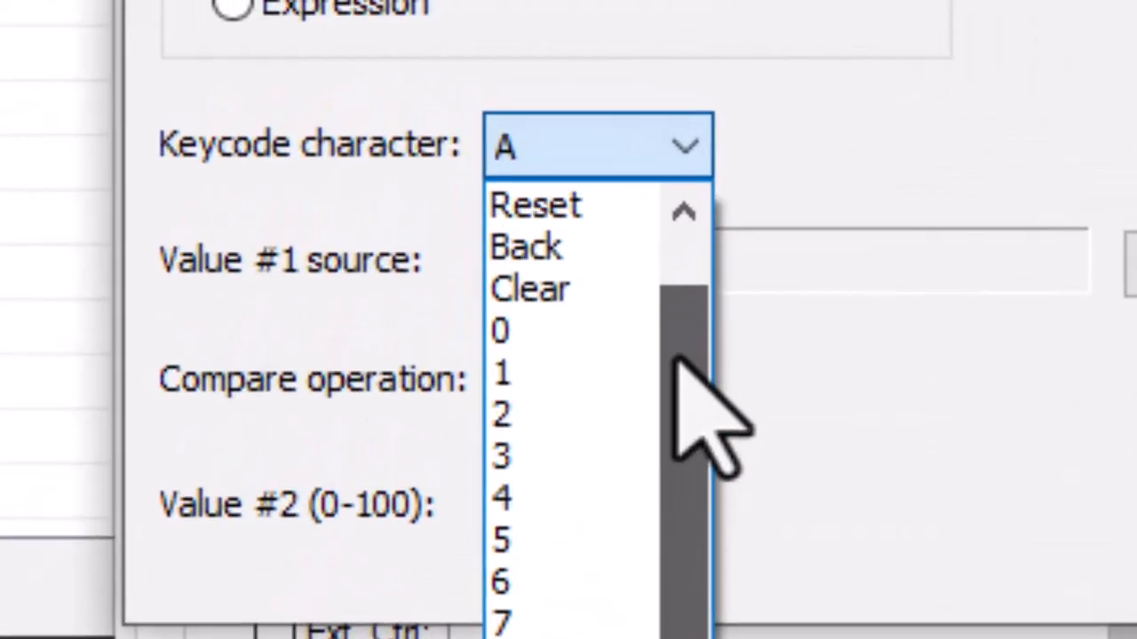
left_click_drag(675, 359, 681, 257)
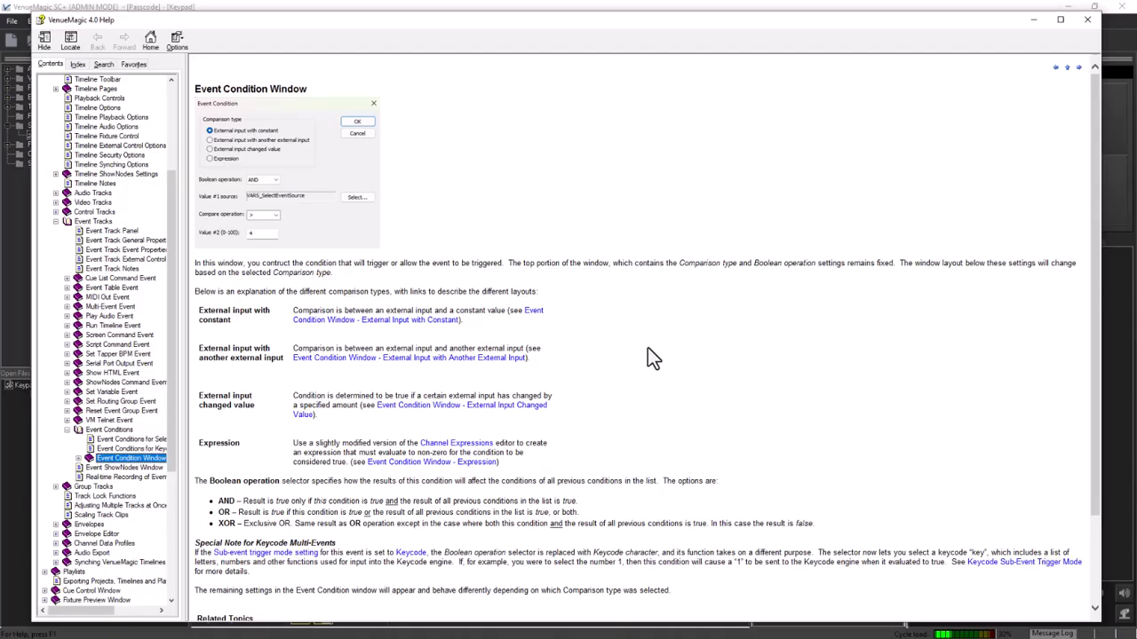
scroll(649, 355, "down", 3)
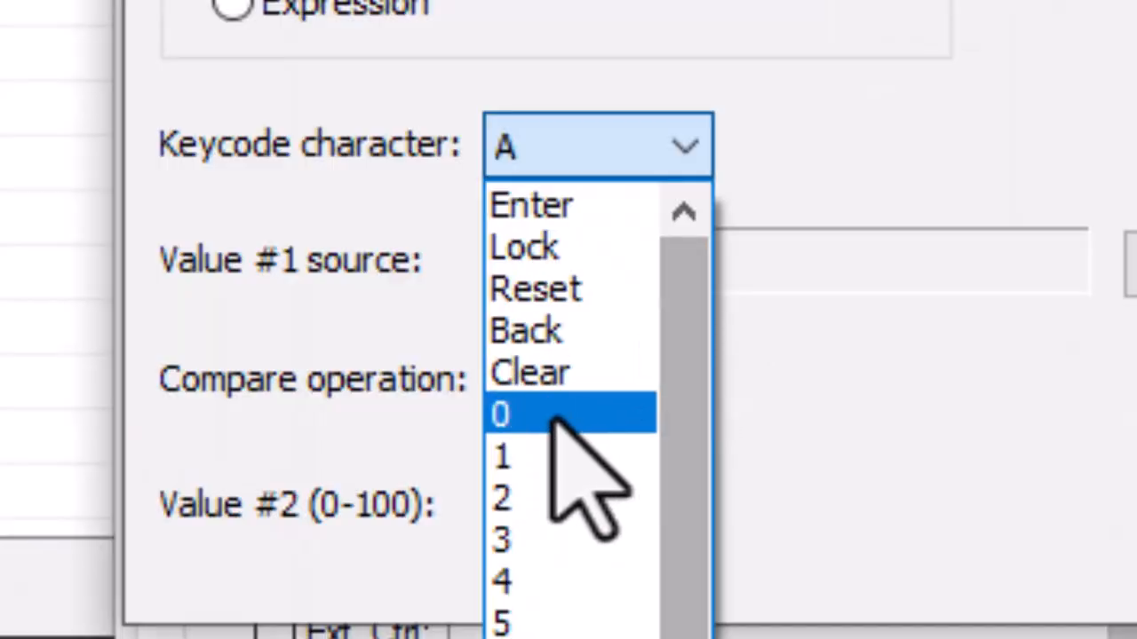
left_click(549, 416)
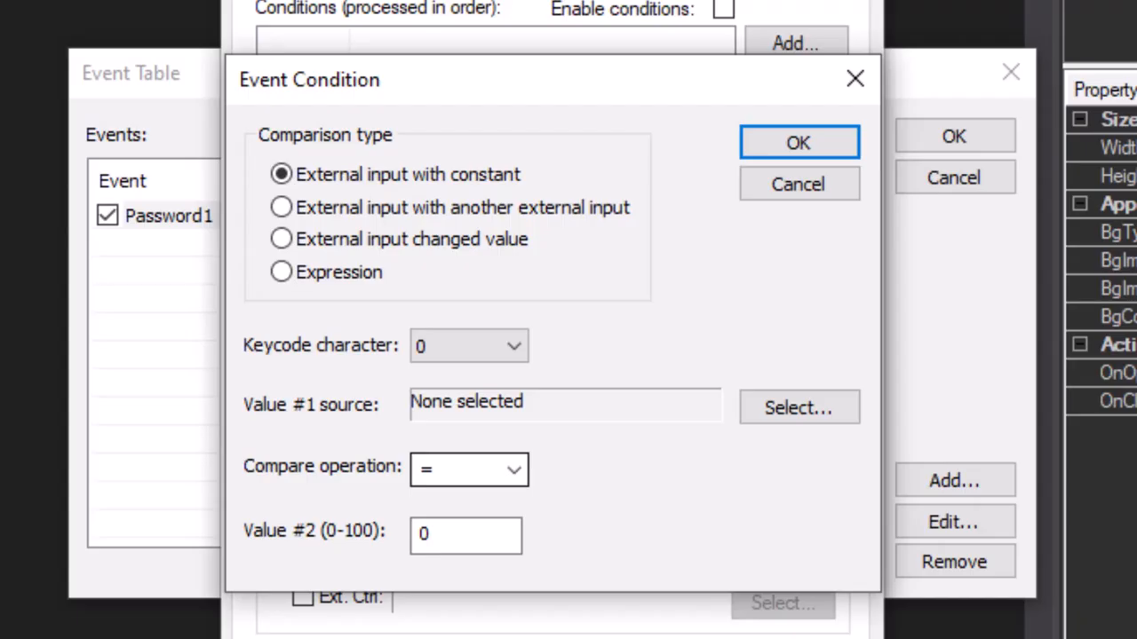
Set the condition's input source to Keypad_Key0 and check button 1's pressed value
left_click(774, 406)
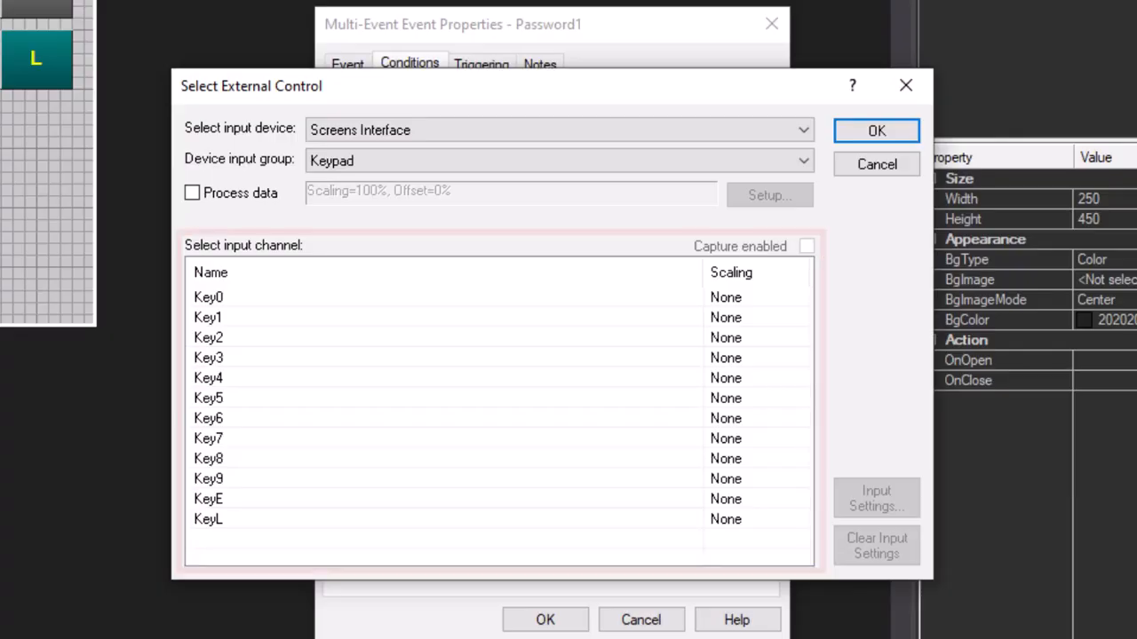
double_click(290, 302)
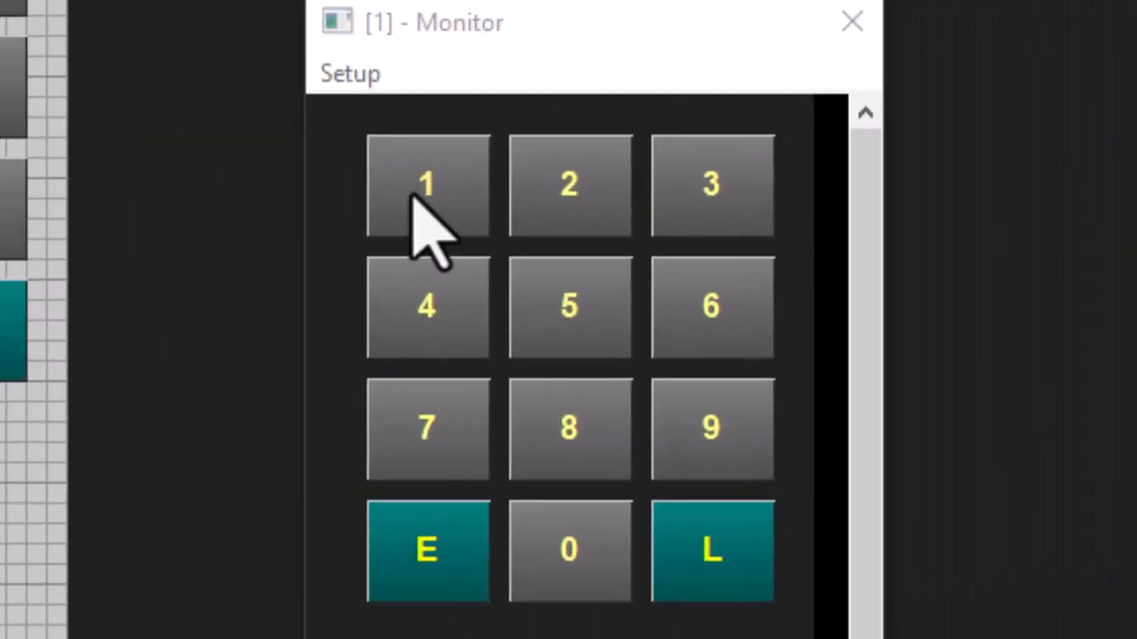
left_click(411, 194)
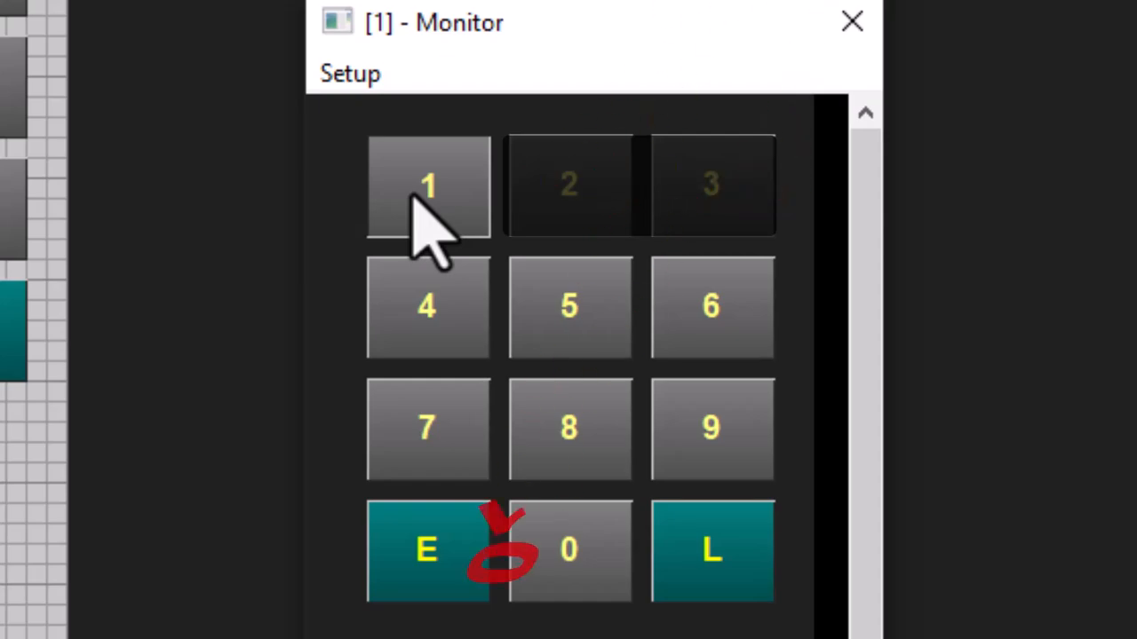
left_click(411, 194)
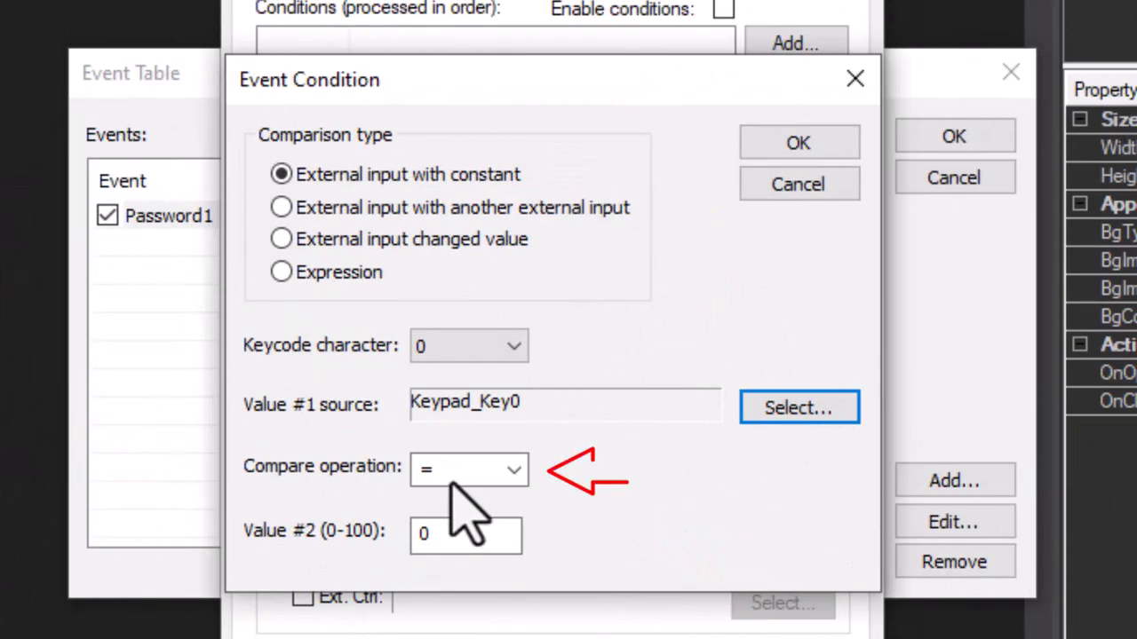
Complete the condition as Keypad_Key0 > 50 and confirm it
left_click(514, 468)
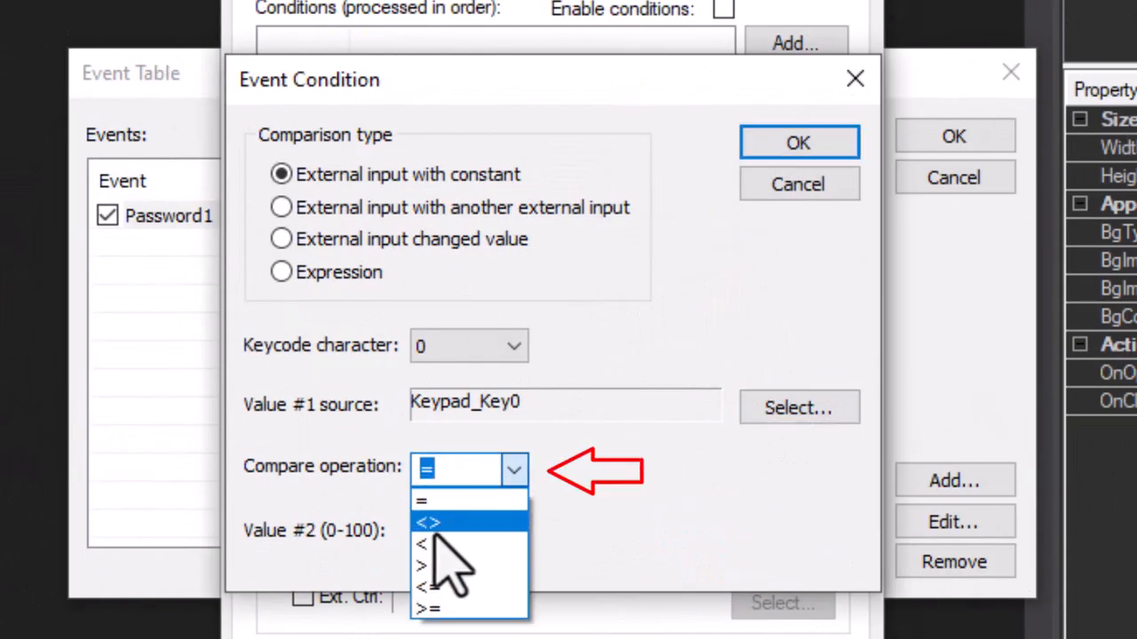
left_click(429, 566)
key("Tab")
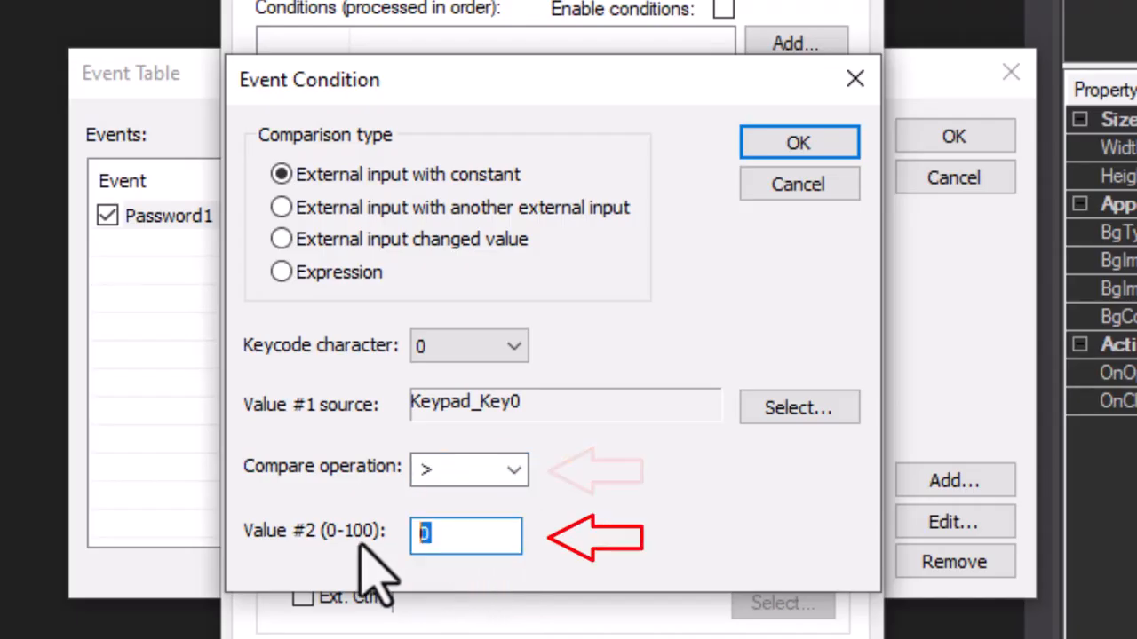
type("50")
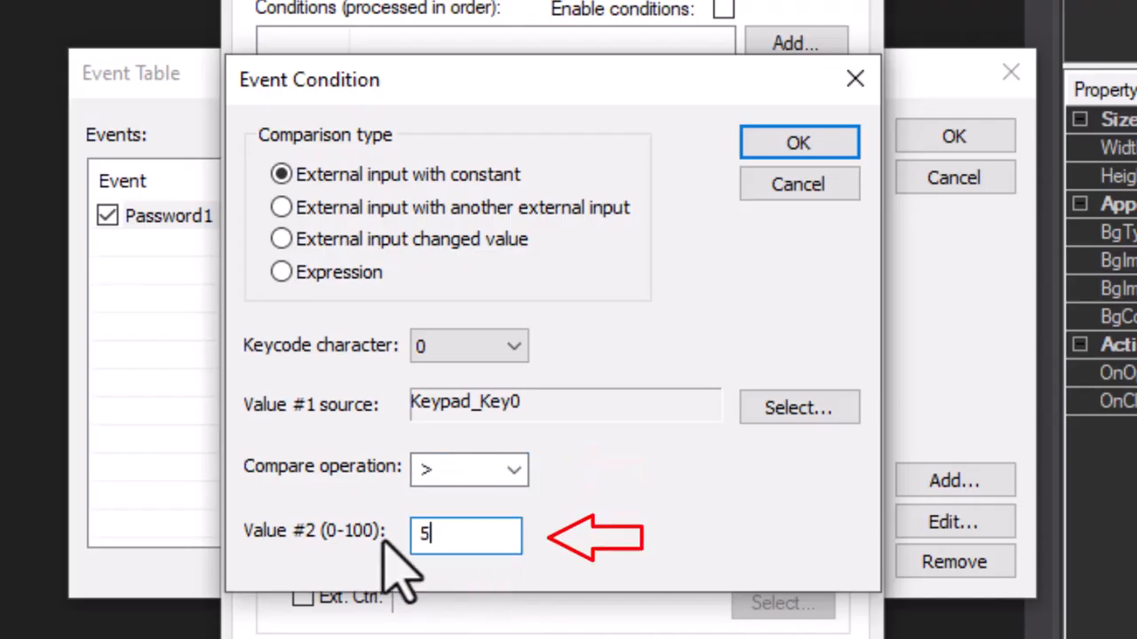
left_click(788, 145)
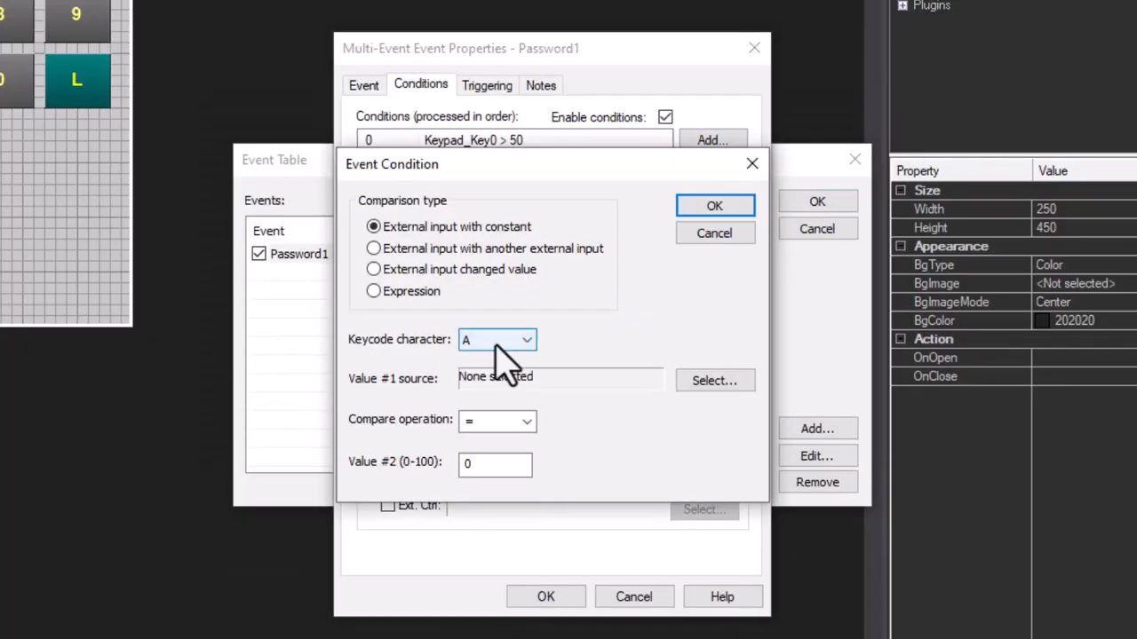
Add > 50 conditions for the remaining keypad keys, then close Multi-Event Properties and the Event Table
left_click(498, 340)
left_click(714, 380)
left_click(497, 421)
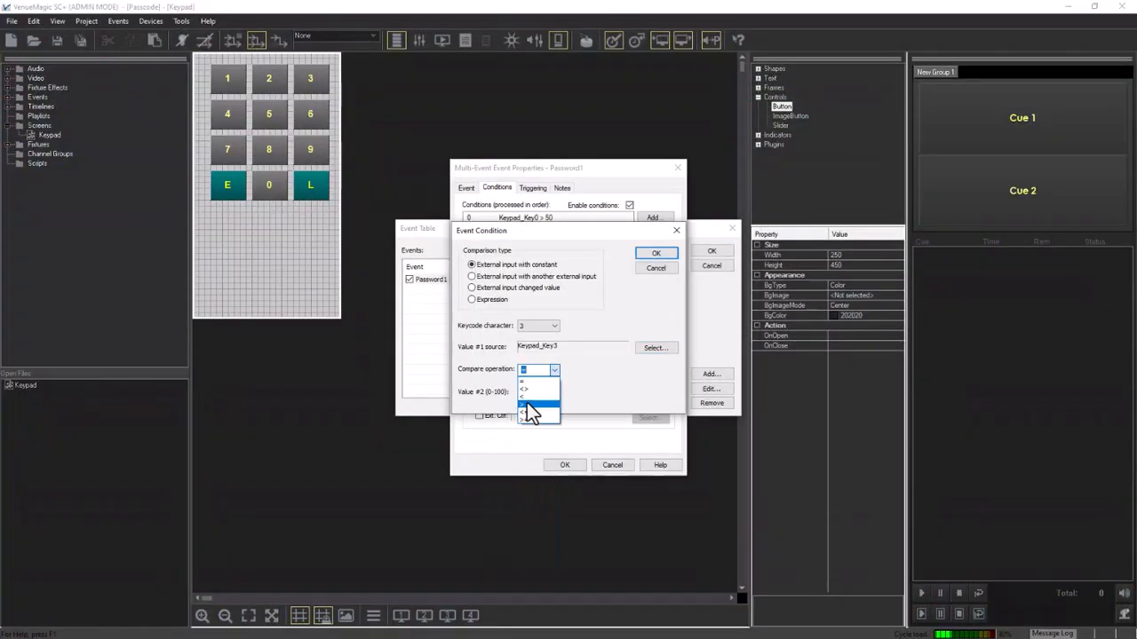
left_click(526, 402)
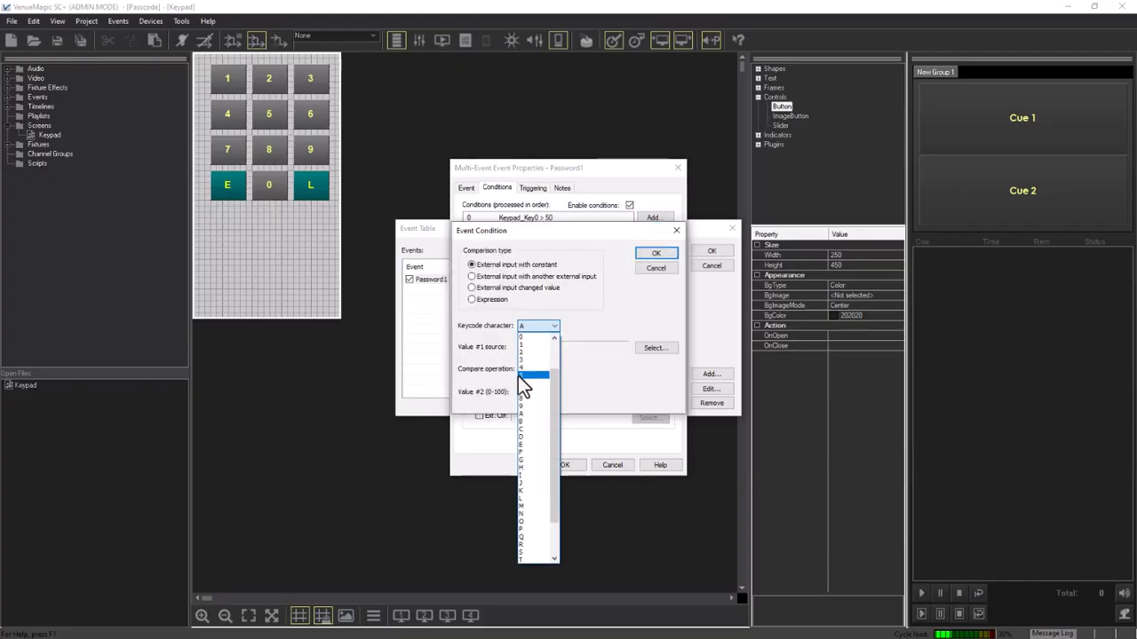
left_click(538, 388)
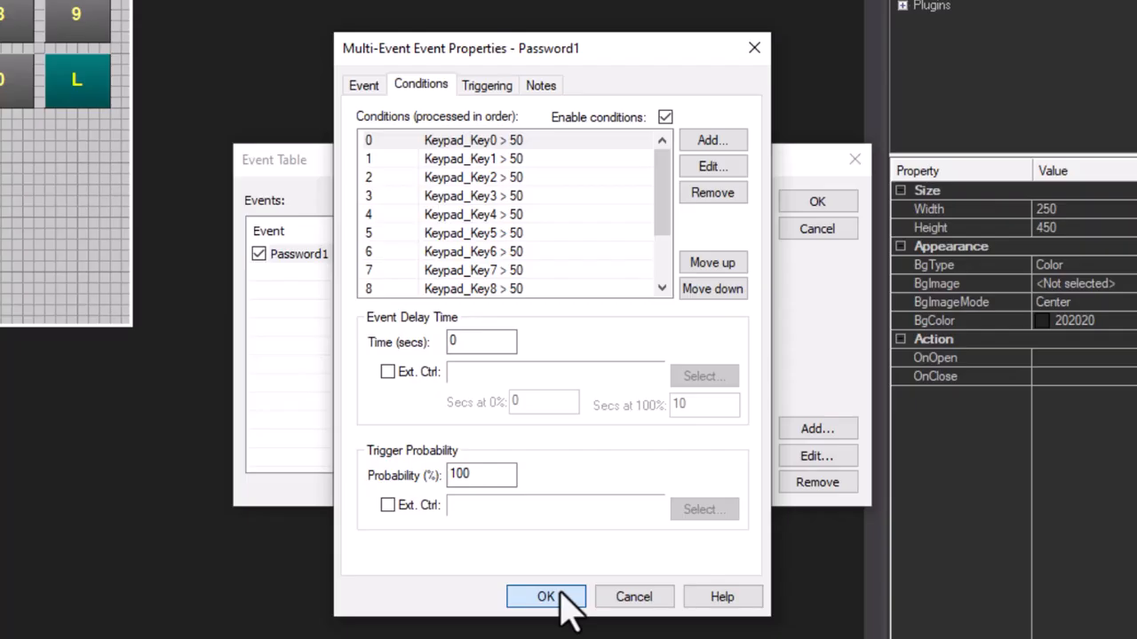
left_click(545, 596)
left_click(840, 203)
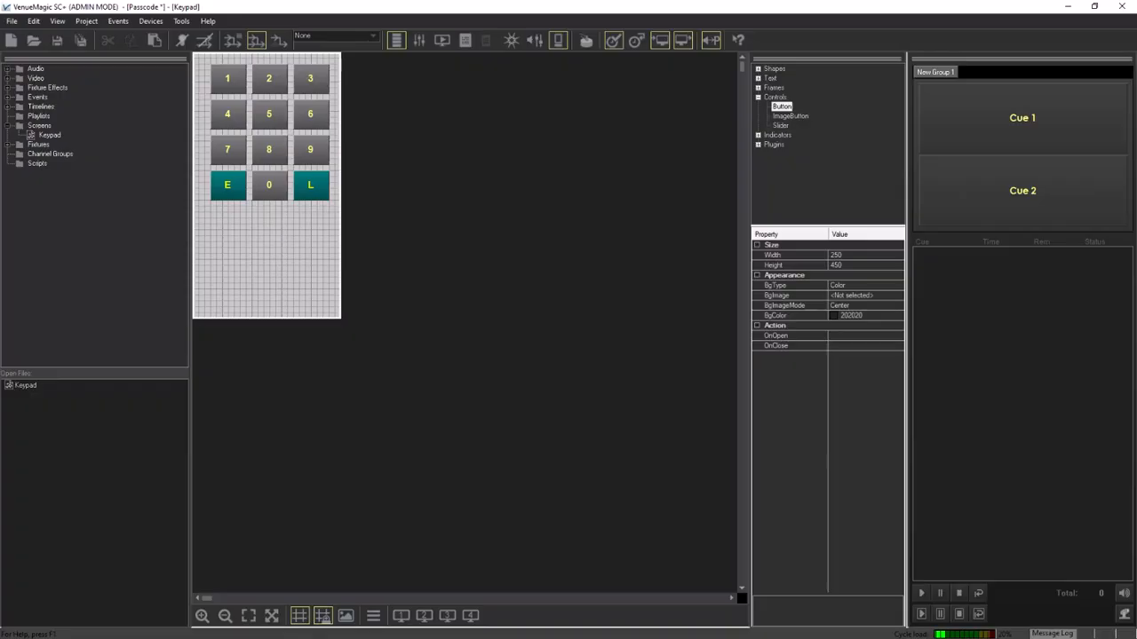
Save the Passcode project and run the Keypad screen in the Monitor
key("ctrl+s")
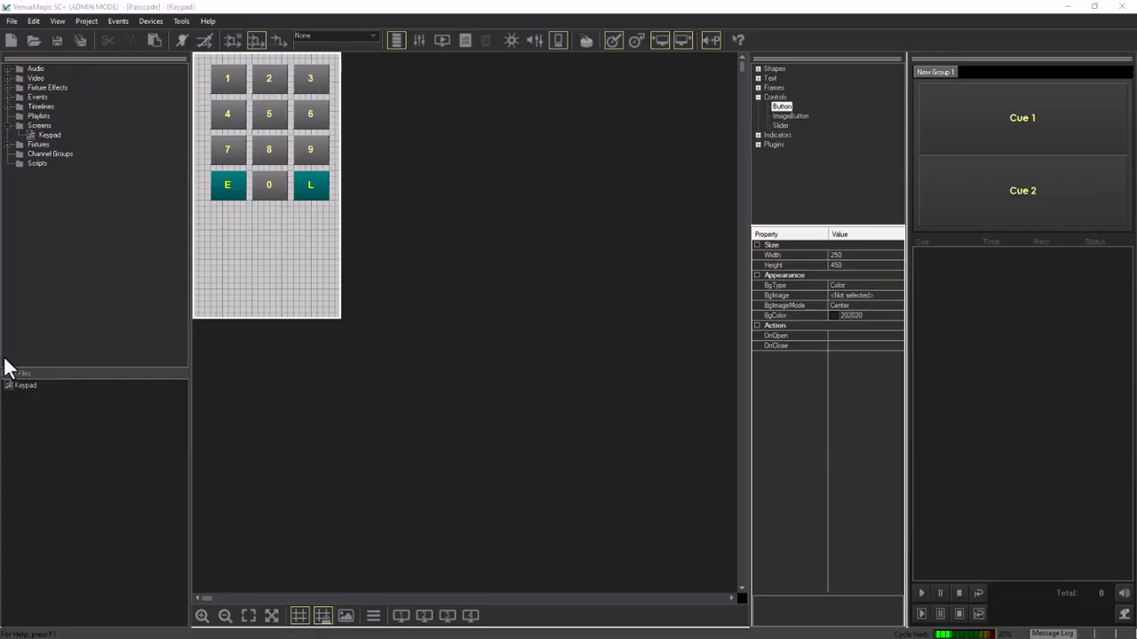
left_click(401, 617)
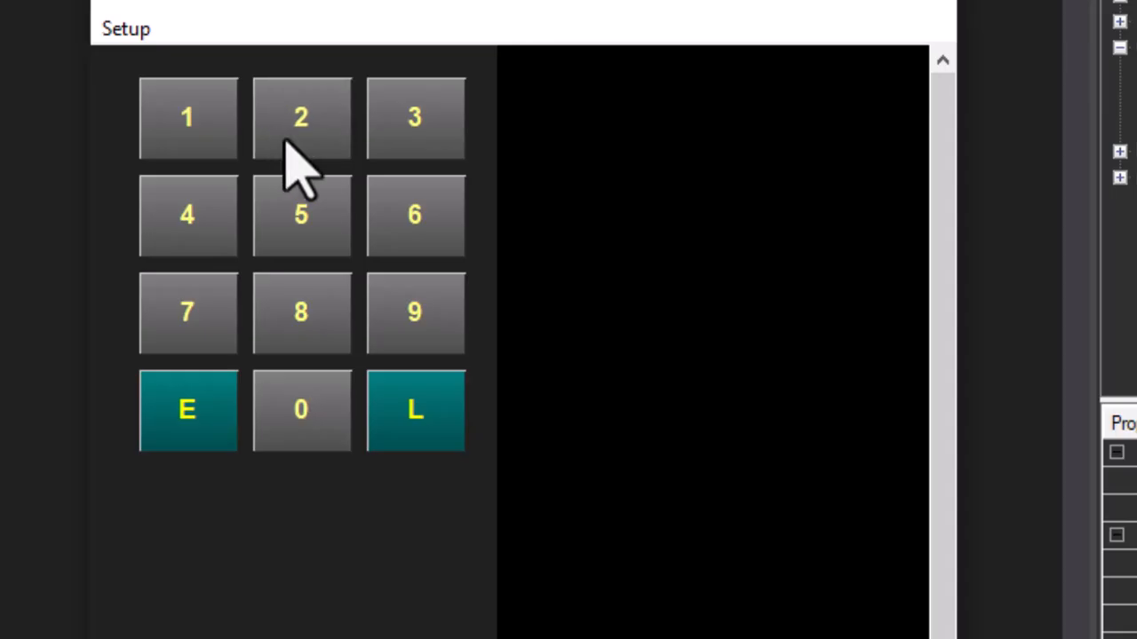
Enter the wrong code 128 on the Monitor keypad, firing the KeyEntered and KeycodeFailed cues
left_click(195, 425)
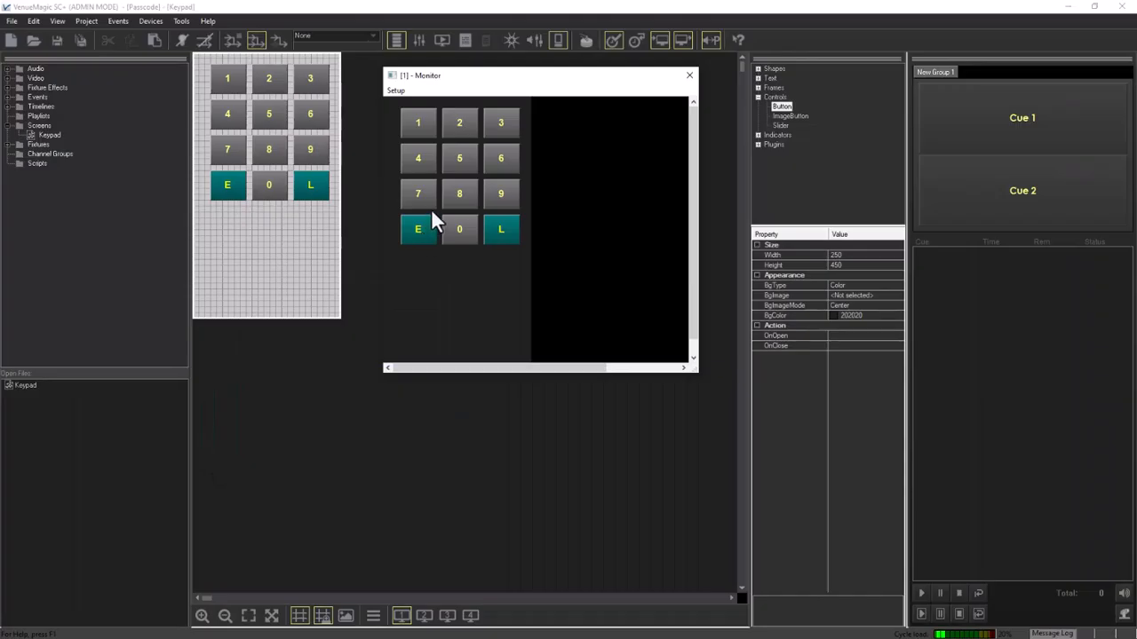
left_click(414, 123)
left_click(459, 124)
left_click(461, 197)
left_click(415, 236)
Review Password1's keycode setup in the Event Table and close everything unchanged, code still 123
left_click(121, 20)
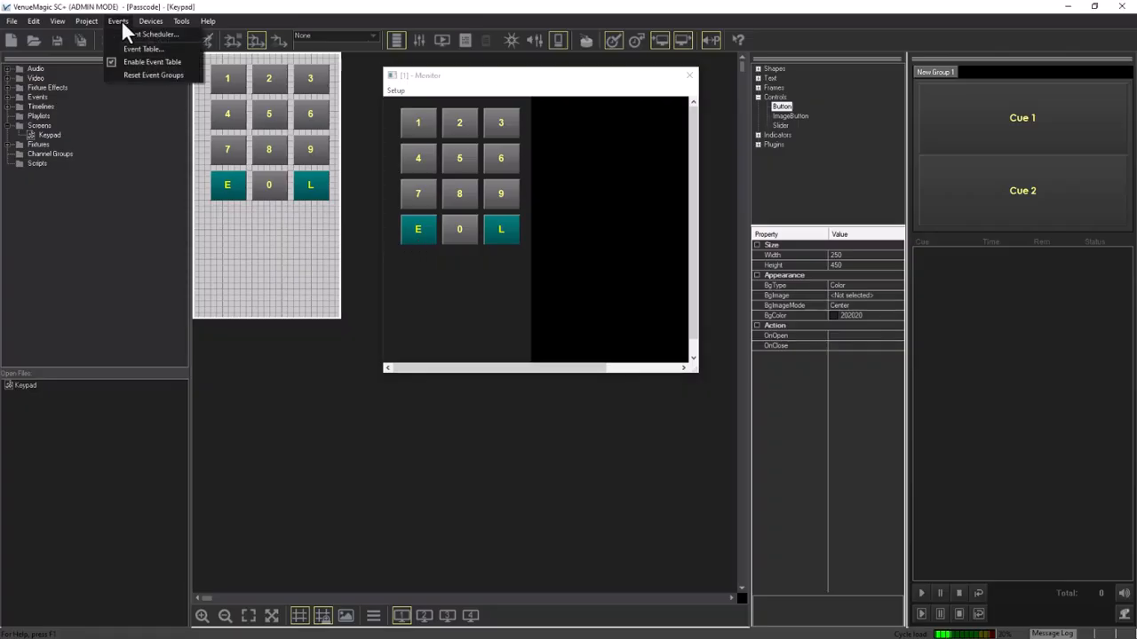
left_click(122, 50)
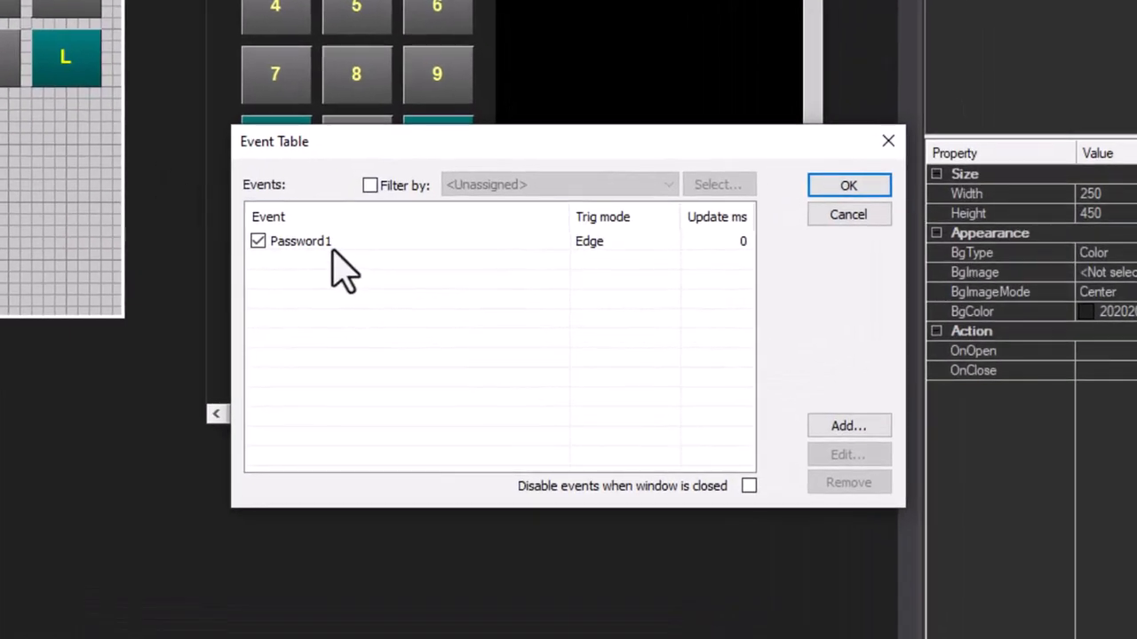
double_click(333, 248)
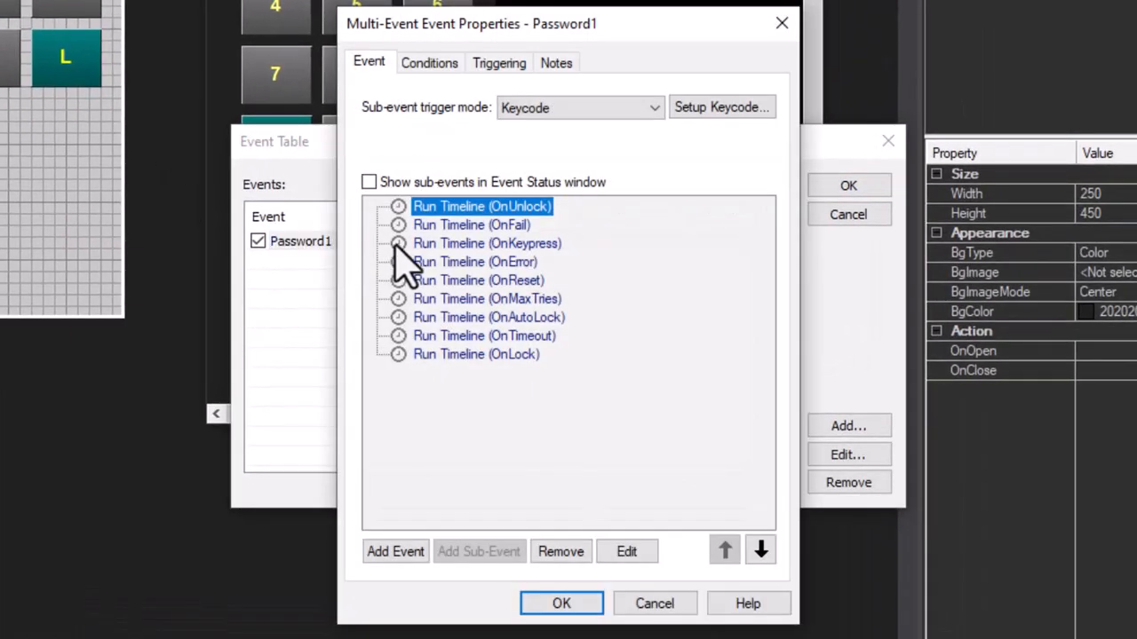
left_click(706, 111)
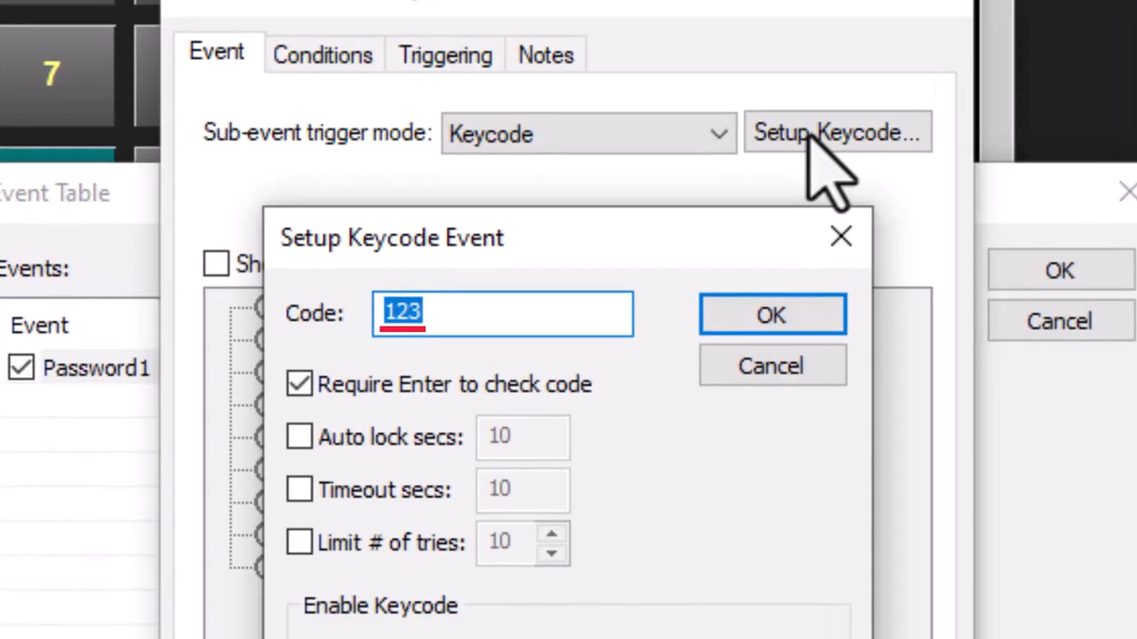
left_click(749, 312)
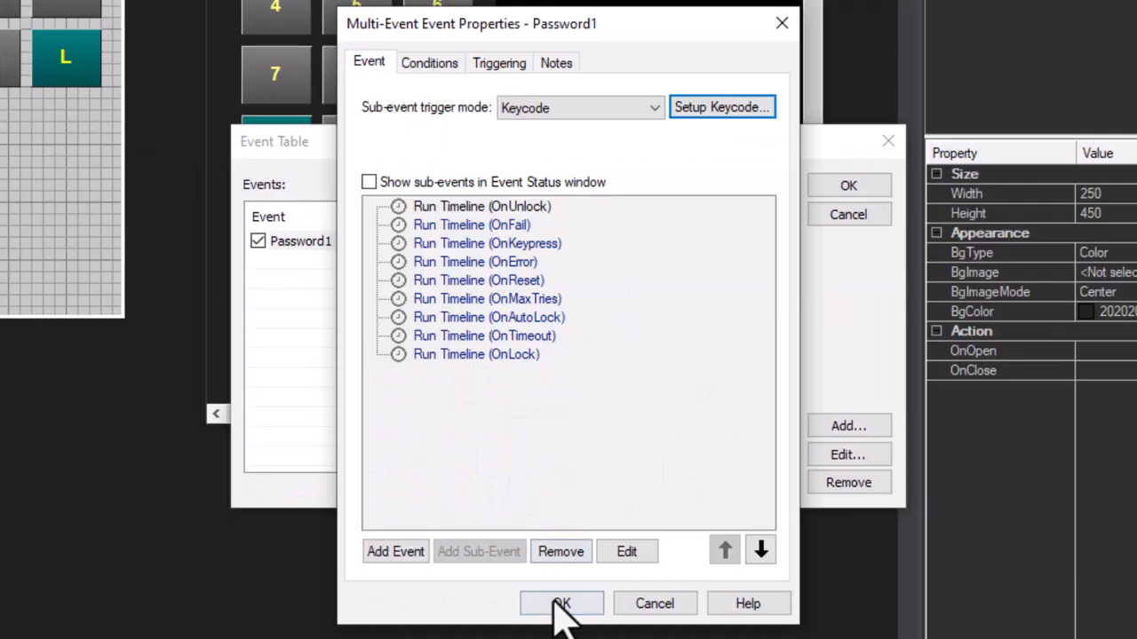
left_click(563, 611)
left_click(846, 186)
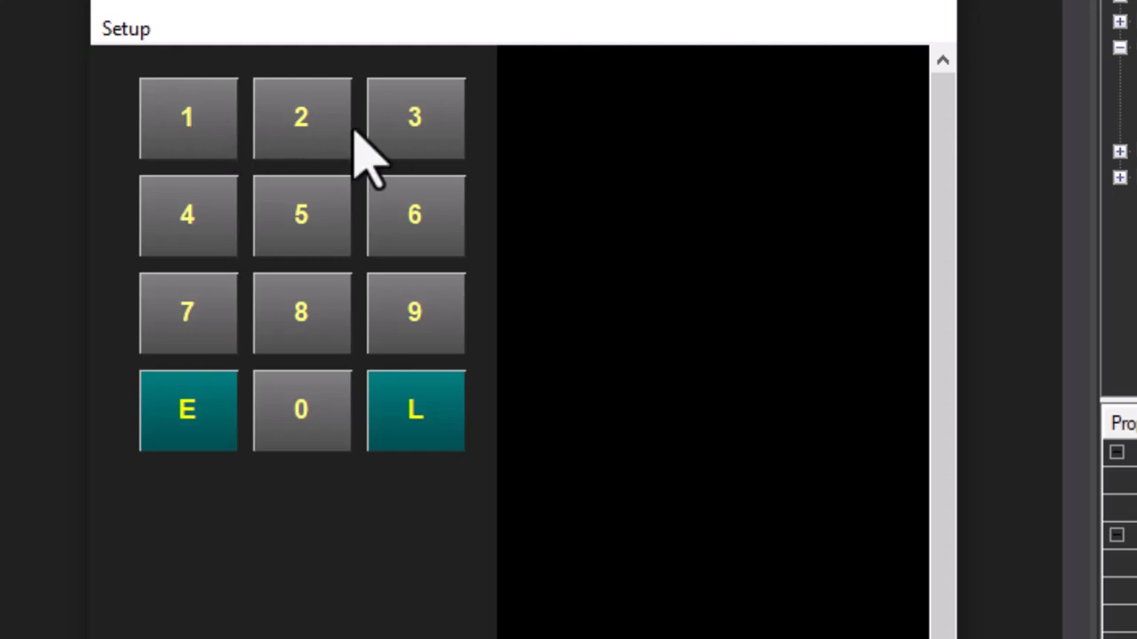
left_click(183, 419)
left_click(425, 414)
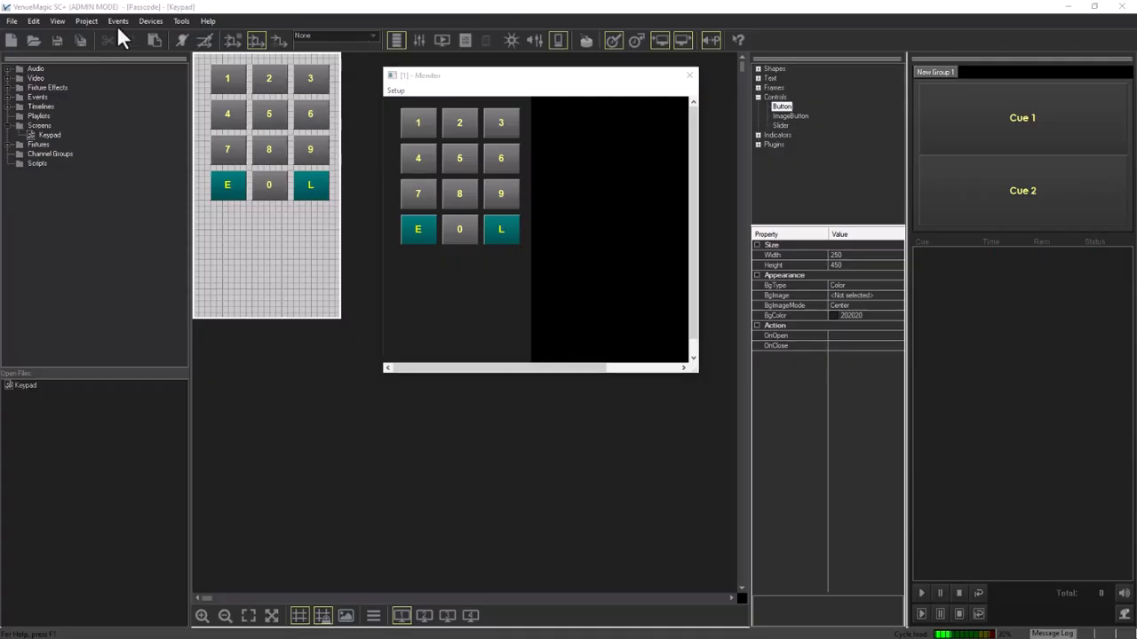
Open Password1's keycode settings from the Event Table
left_click(118, 25)
left_click(127, 50)
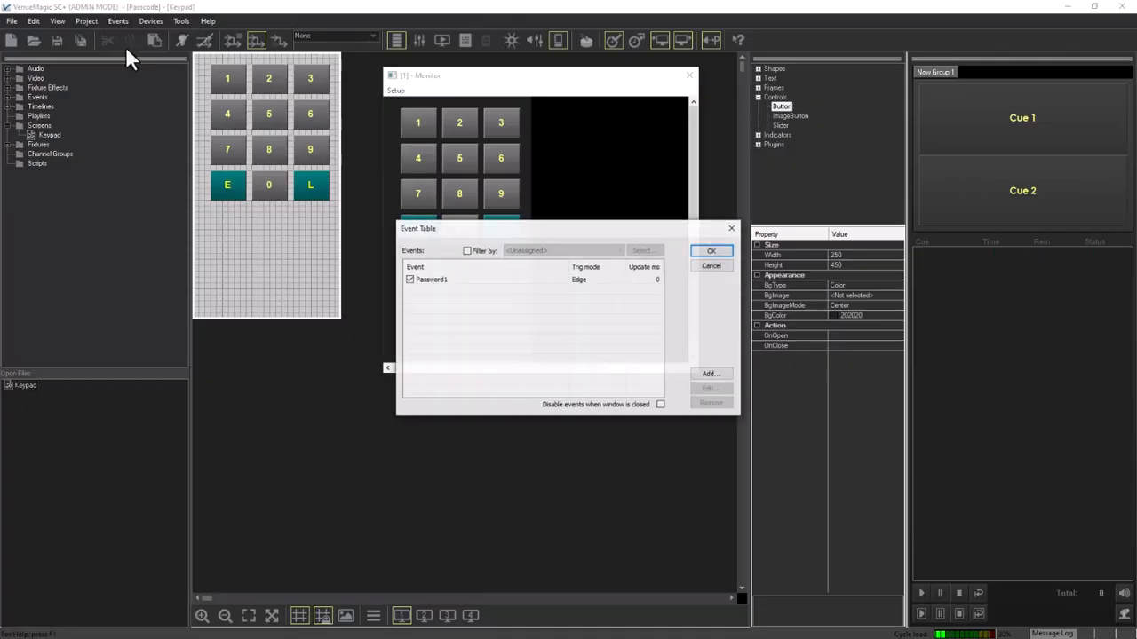
double_click(454, 279)
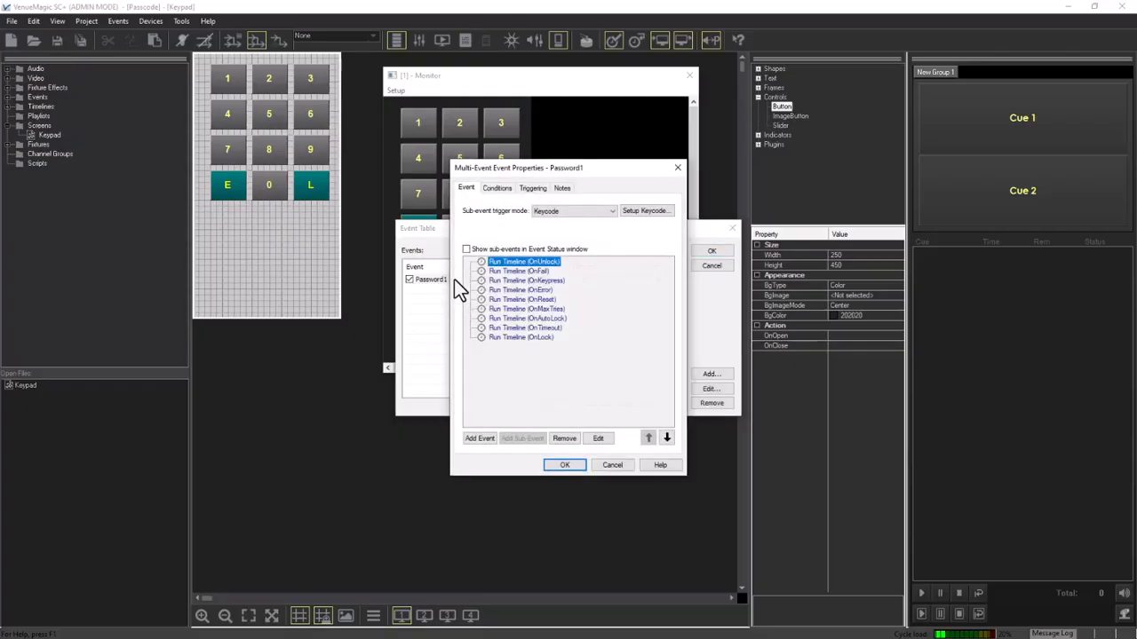
left_click(656, 214)
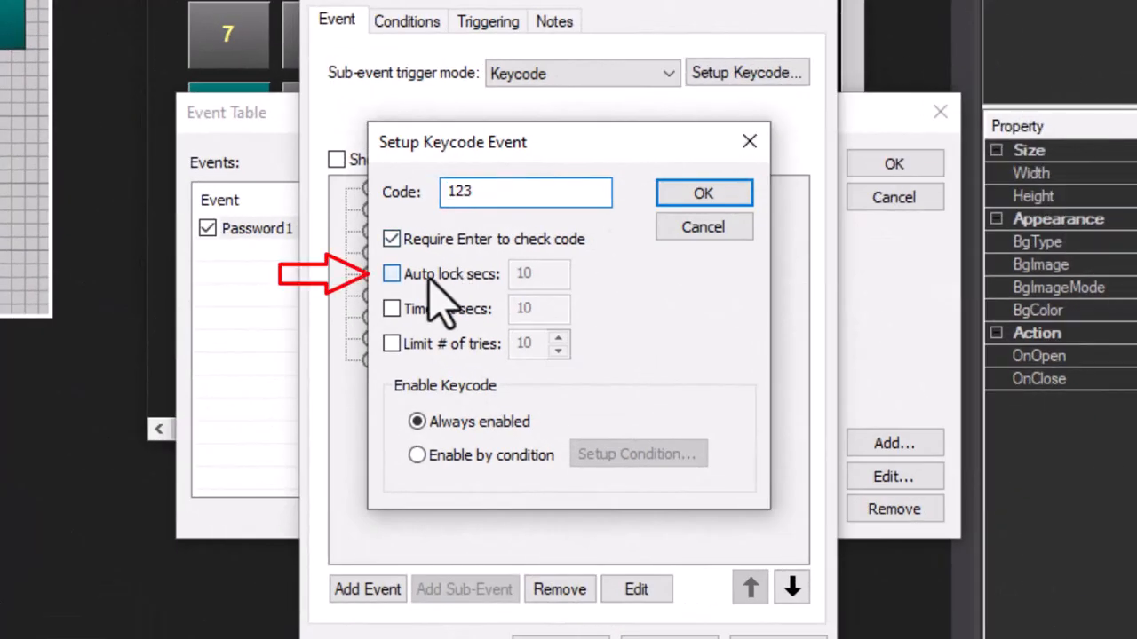
Enable auto-lock at 5 seconds, timeout at 5 seconds and a 3-try limit, and apply
left_click(428, 274)
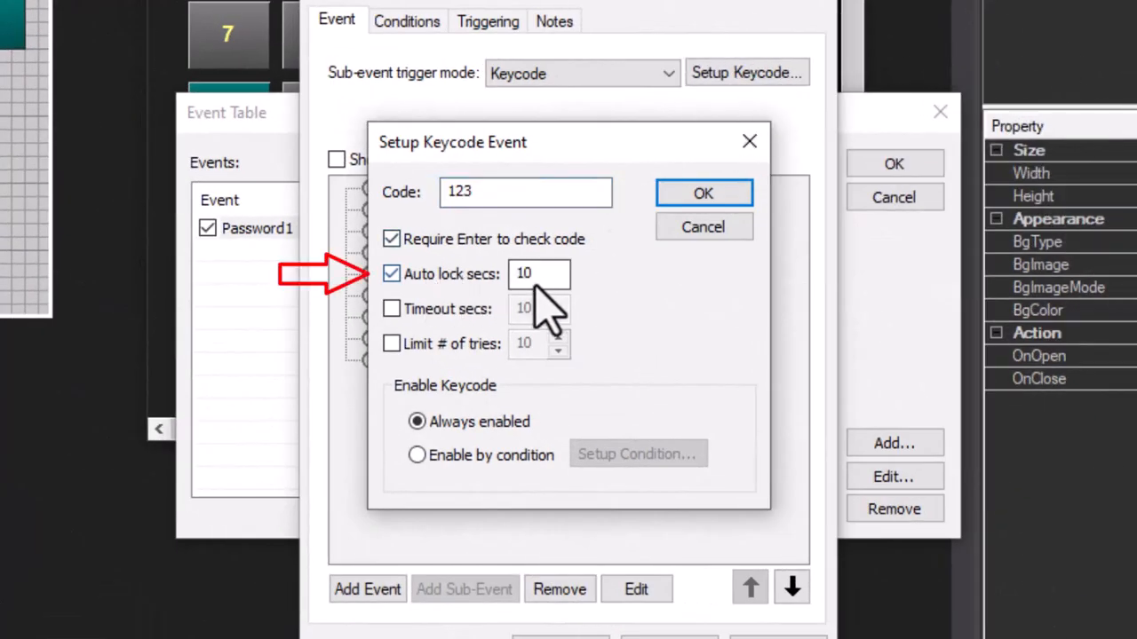
left_click_drag(533, 274, 508, 271)
type("5")
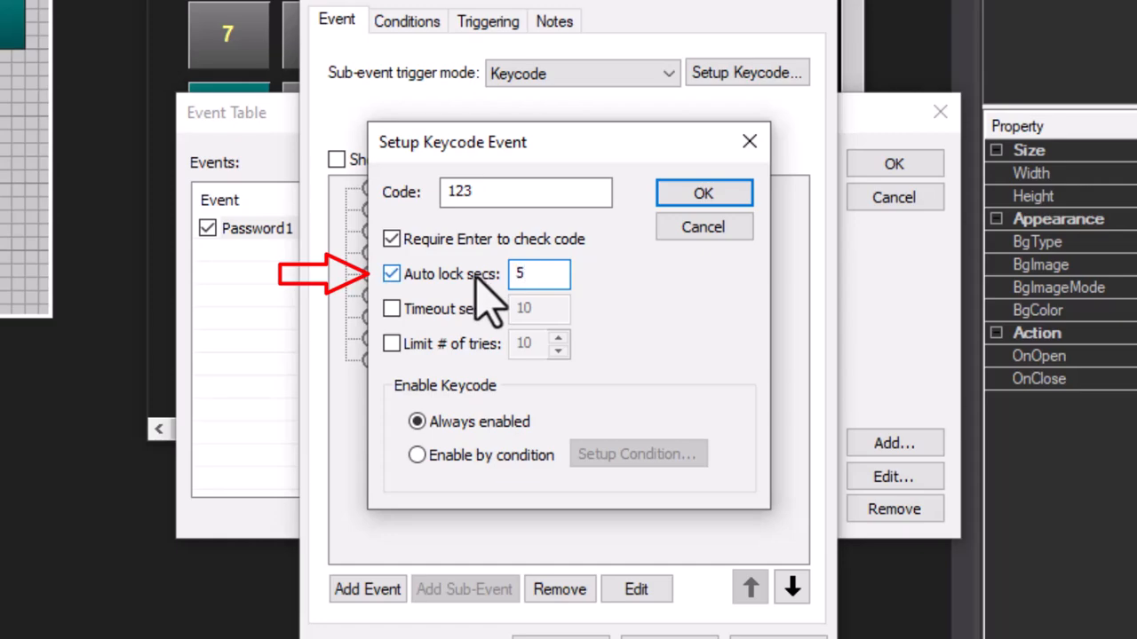
left_click(392, 308)
left_click_drag(526, 310, 508, 309)
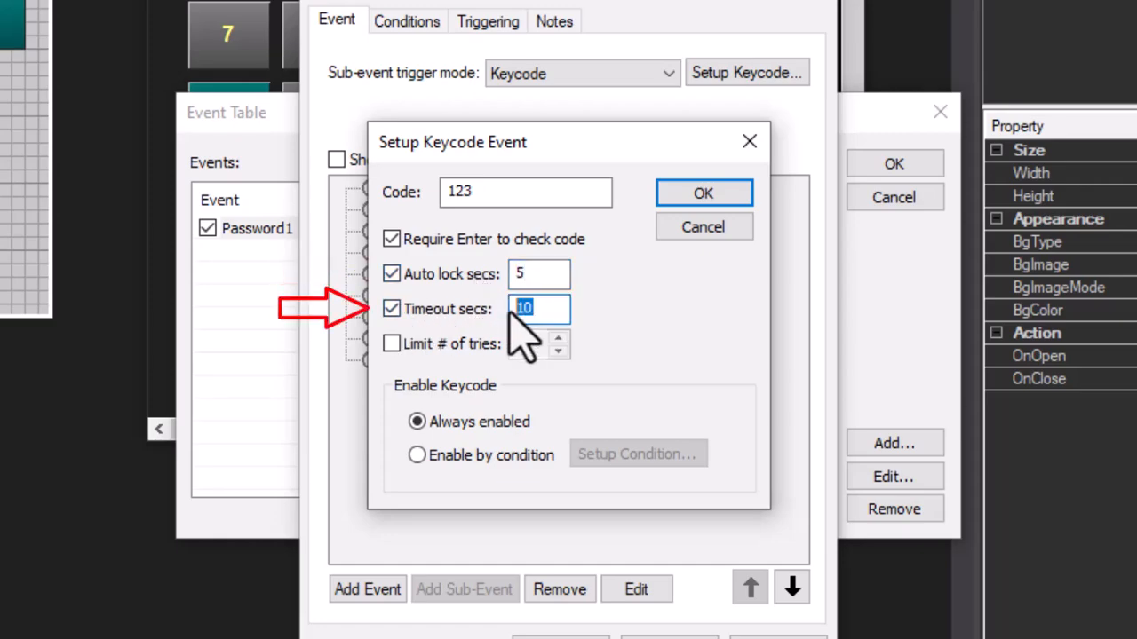
type("5")
left_click(393, 345)
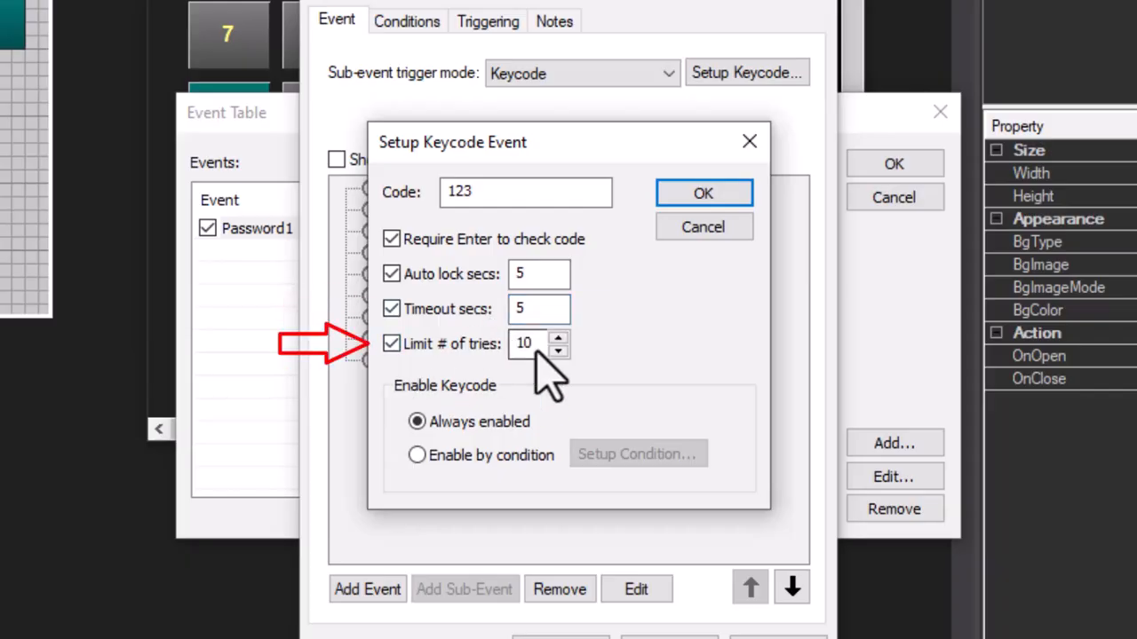
left_click_drag(535, 351, 504, 350)
type("3")
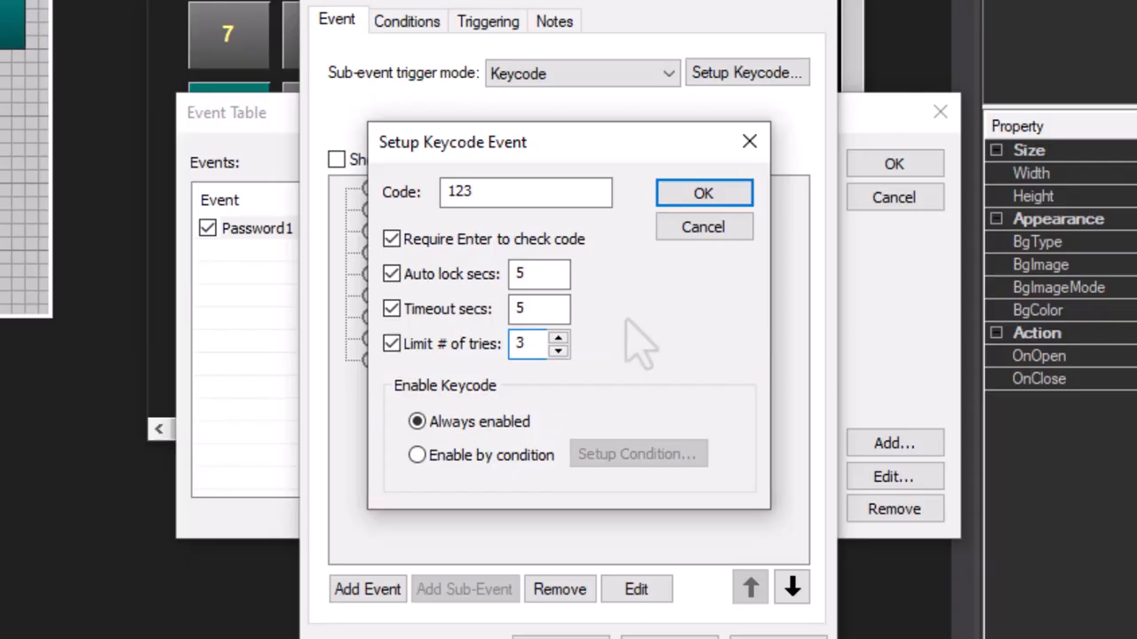
left_click(696, 204)
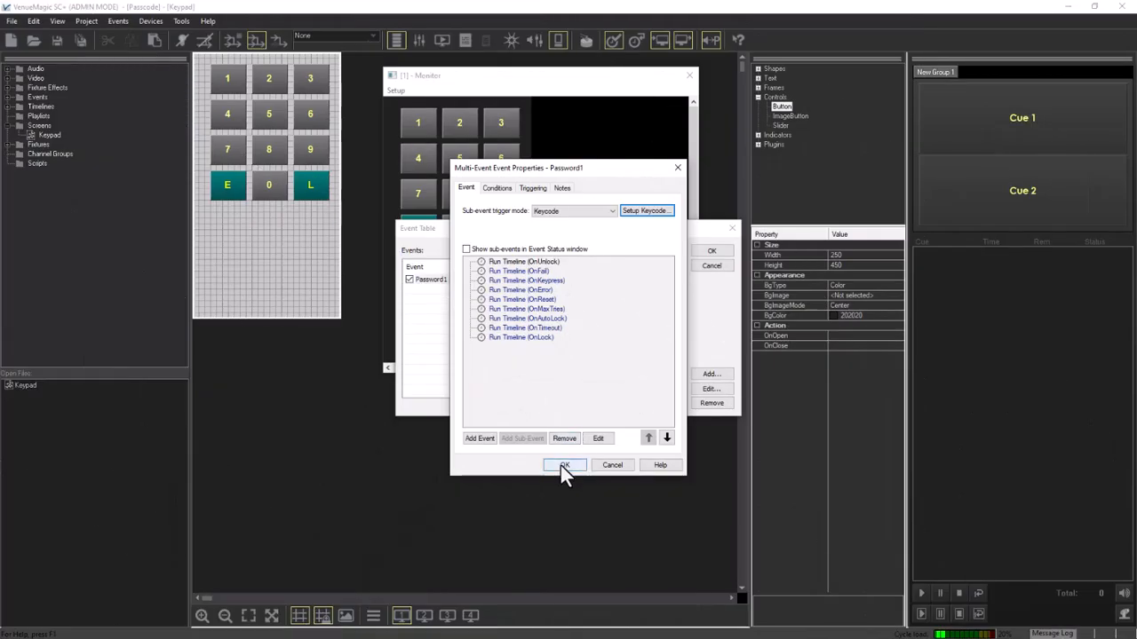
left_click(560, 465)
Close the Event Table and test the Monitor keypad with E, 1, 2, E, 4 for auto-lock, timeout and tries
left_click(713, 252)
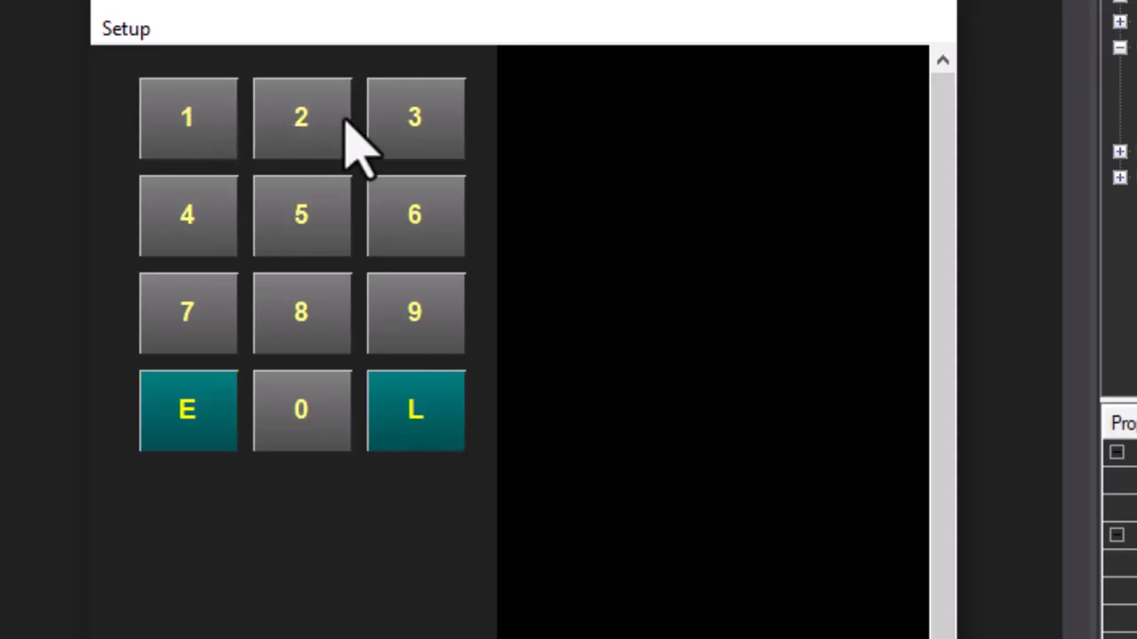
left_click(189, 406)
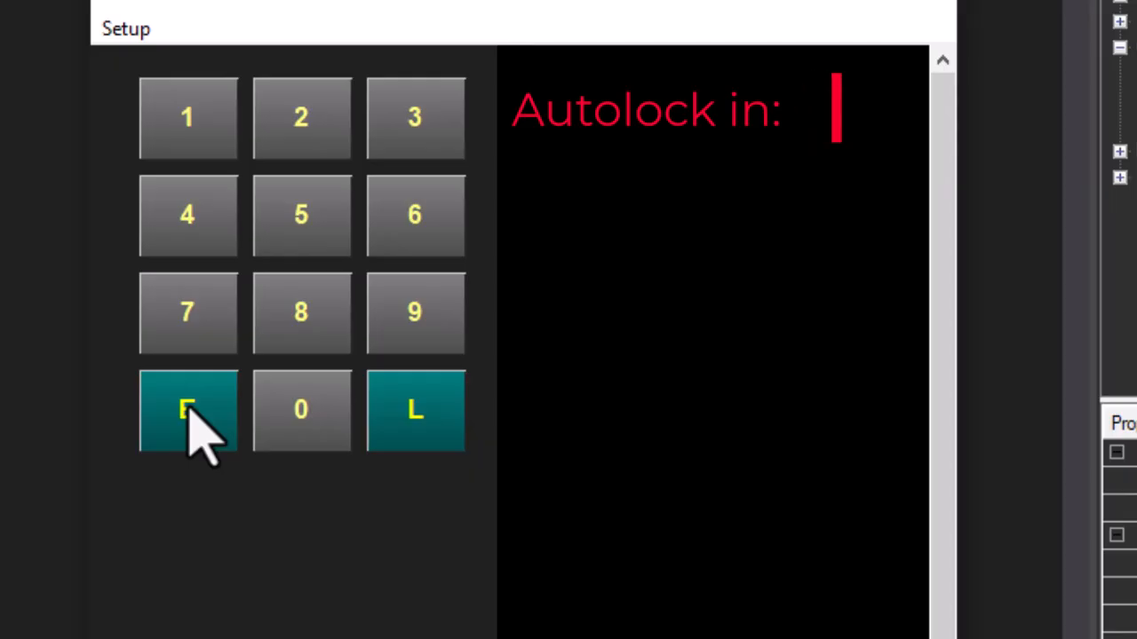
left_click(185, 116)
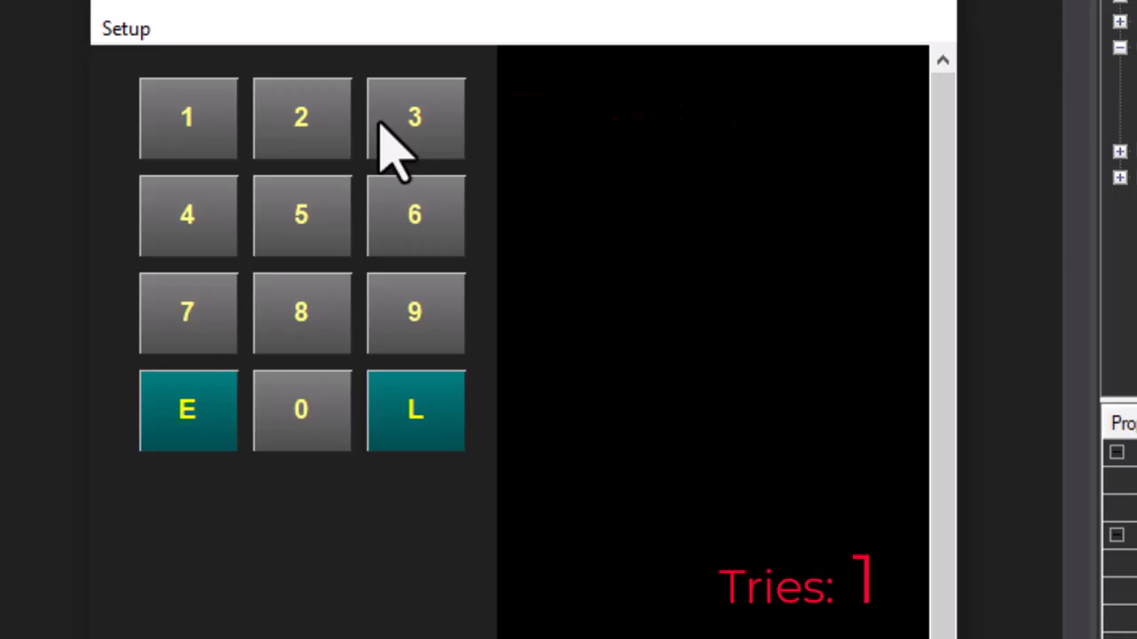
left_click(311, 140)
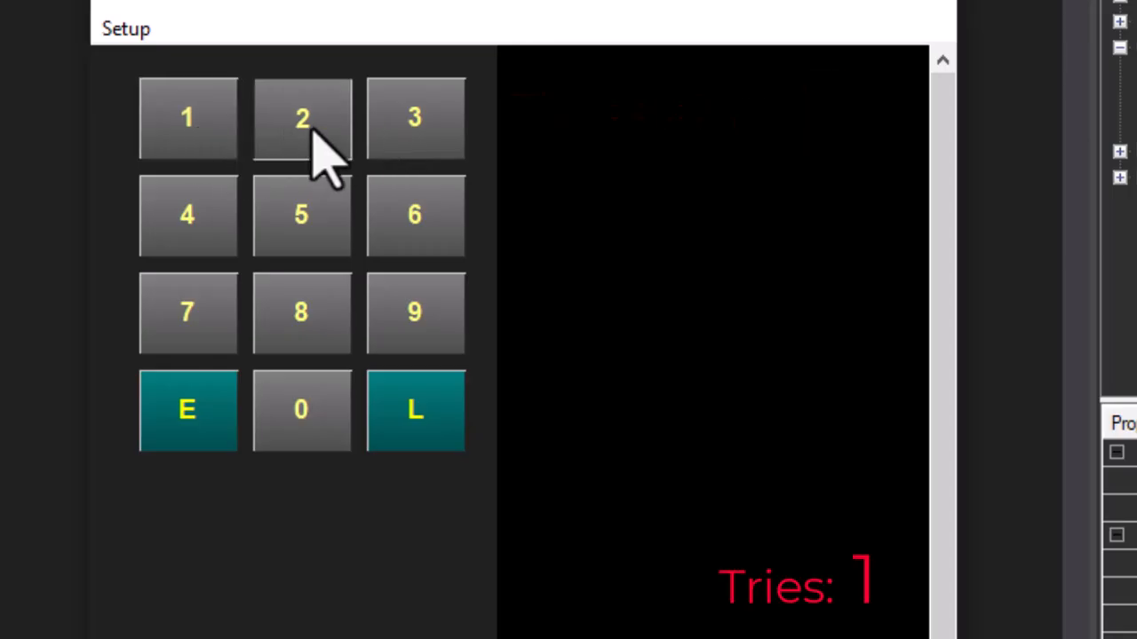
left_click(173, 404)
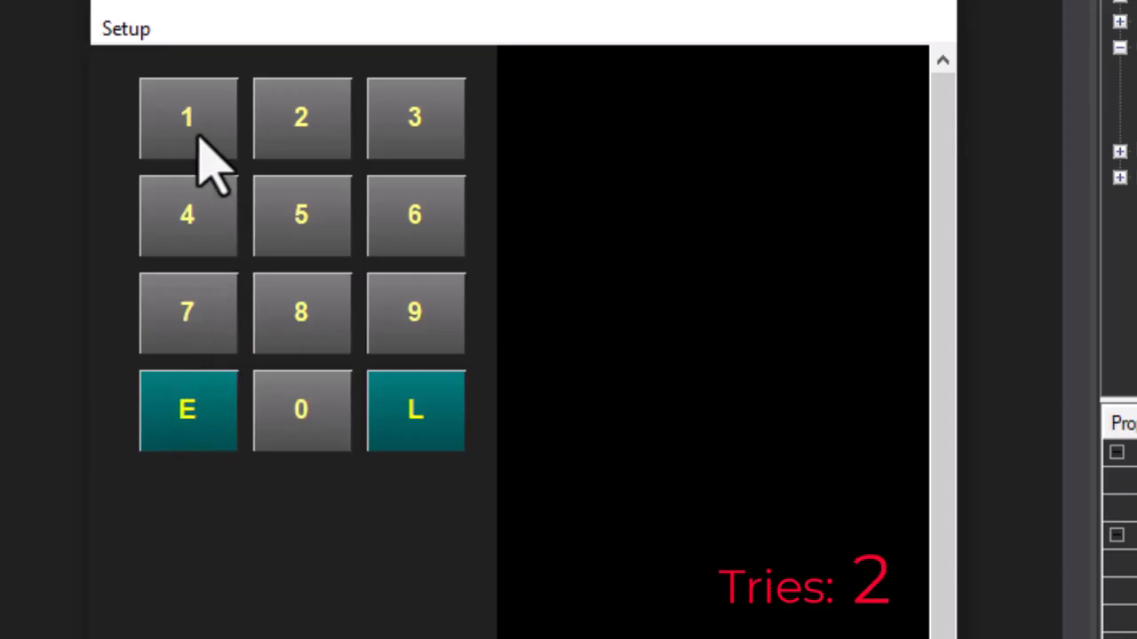
left_click(185, 220)
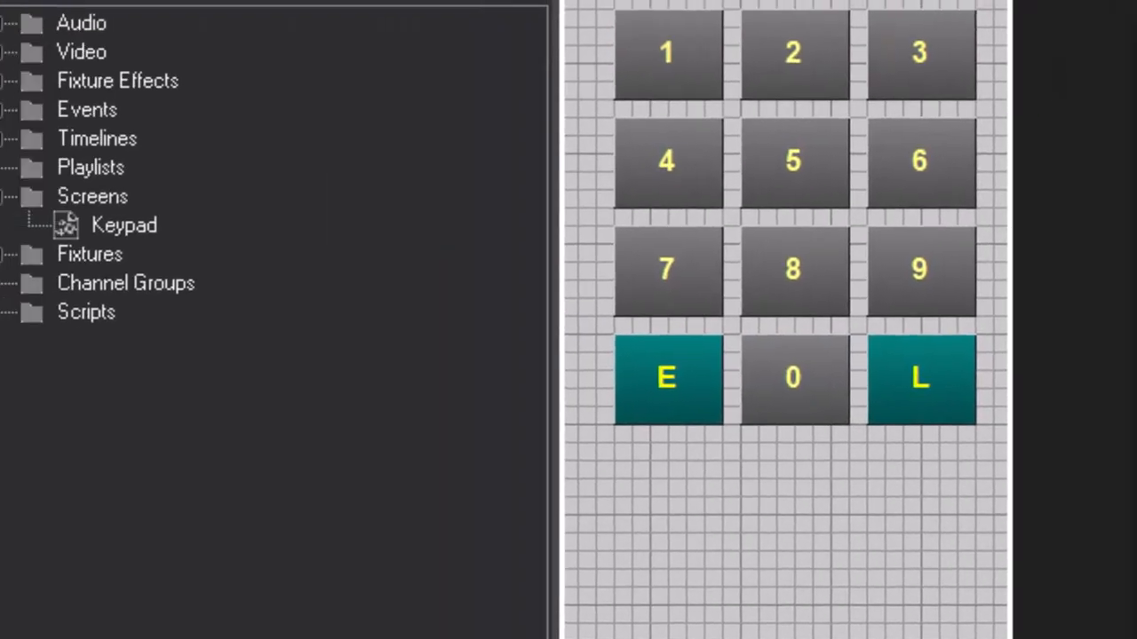
Expand the Timelines folder and open the PlayMe timeline
left_click(25, 141)
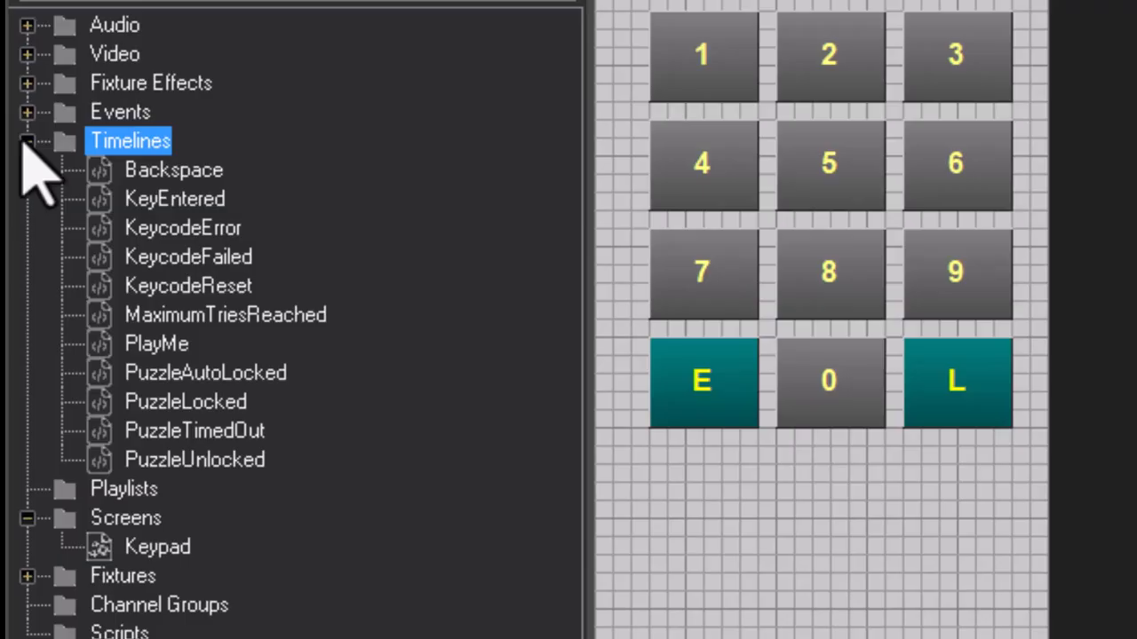
left_click(146, 360)
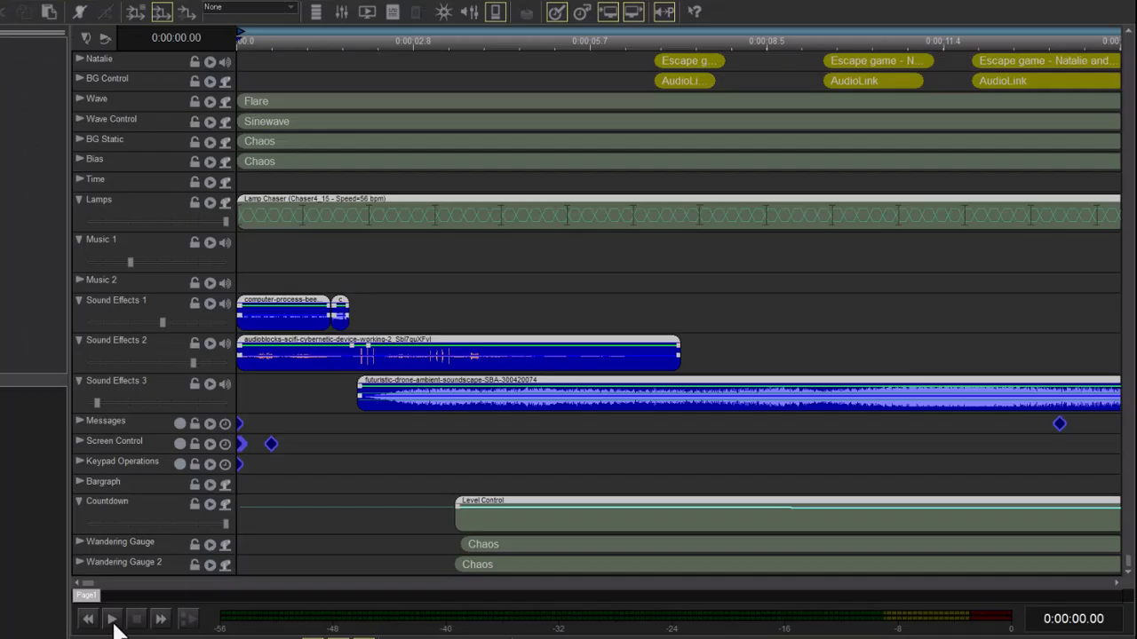
Play the PlayMe timeline to launch the escape-game dashboard and detonation countdown
left_click(111, 620)
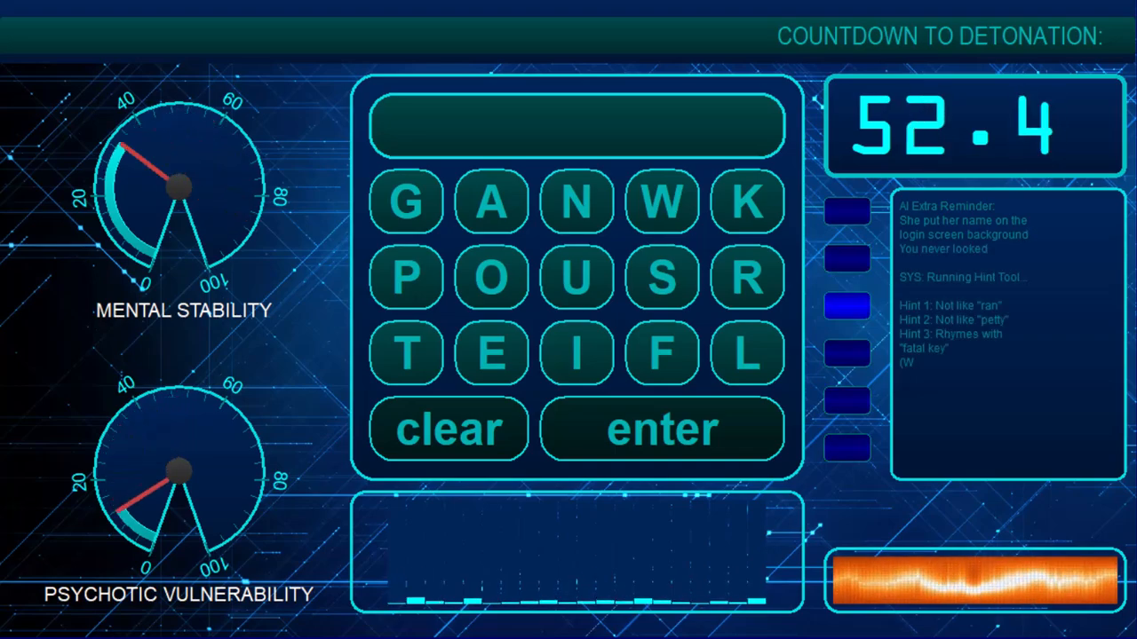
Try the guesses FRAN and SUSAN on the game keypad, then start spelling GLORP
type("F")
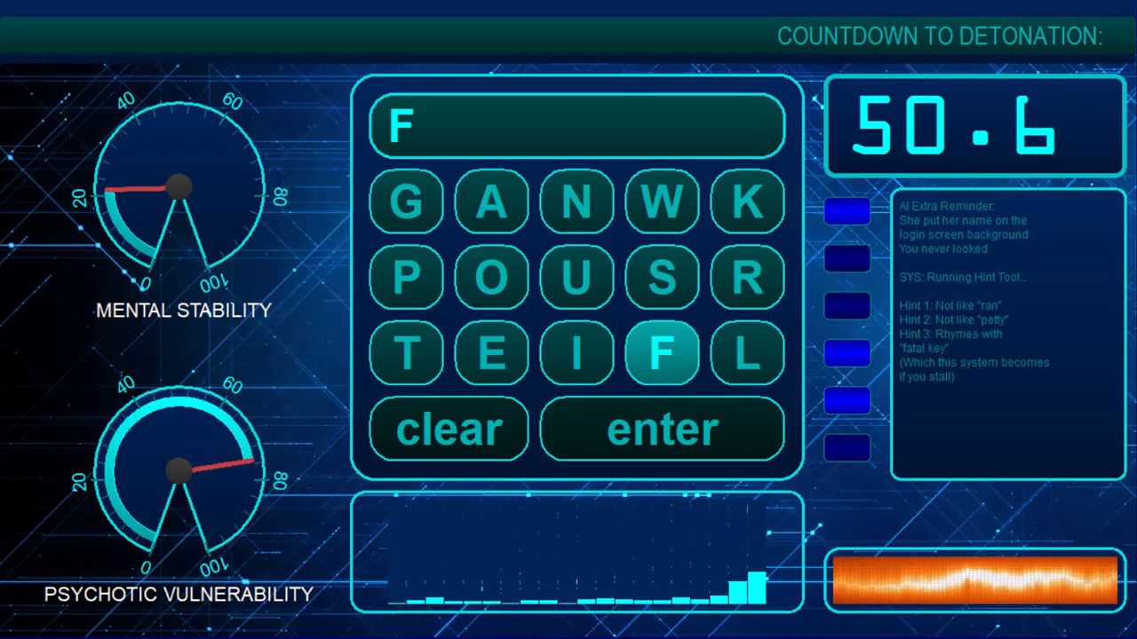
type("RAN")
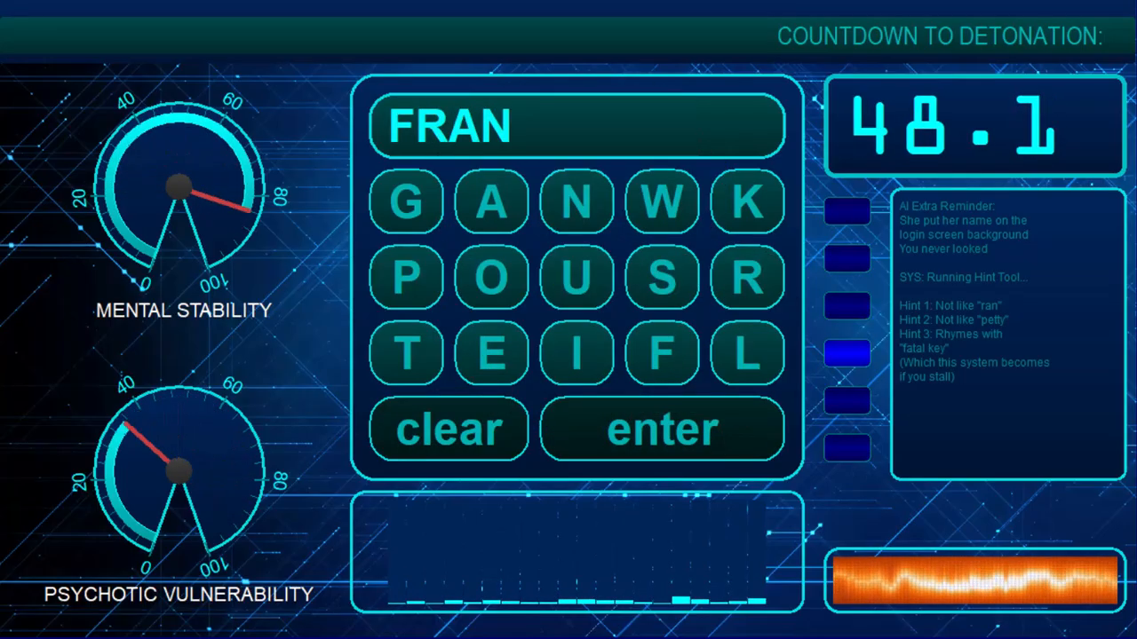
key("Return")
type("S")
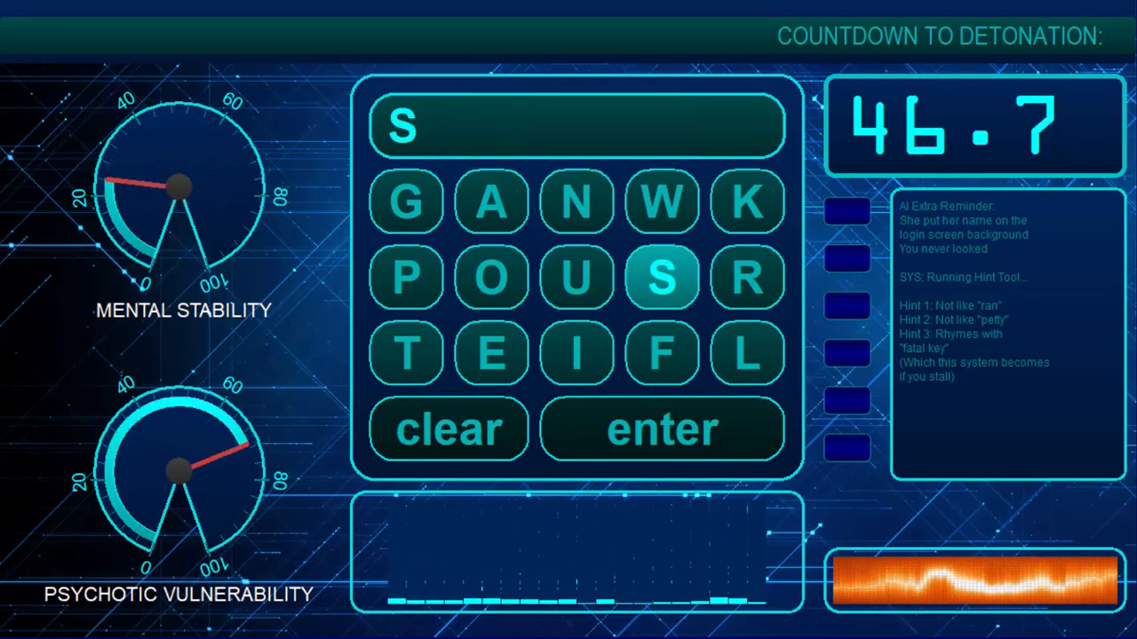
type("USAN")
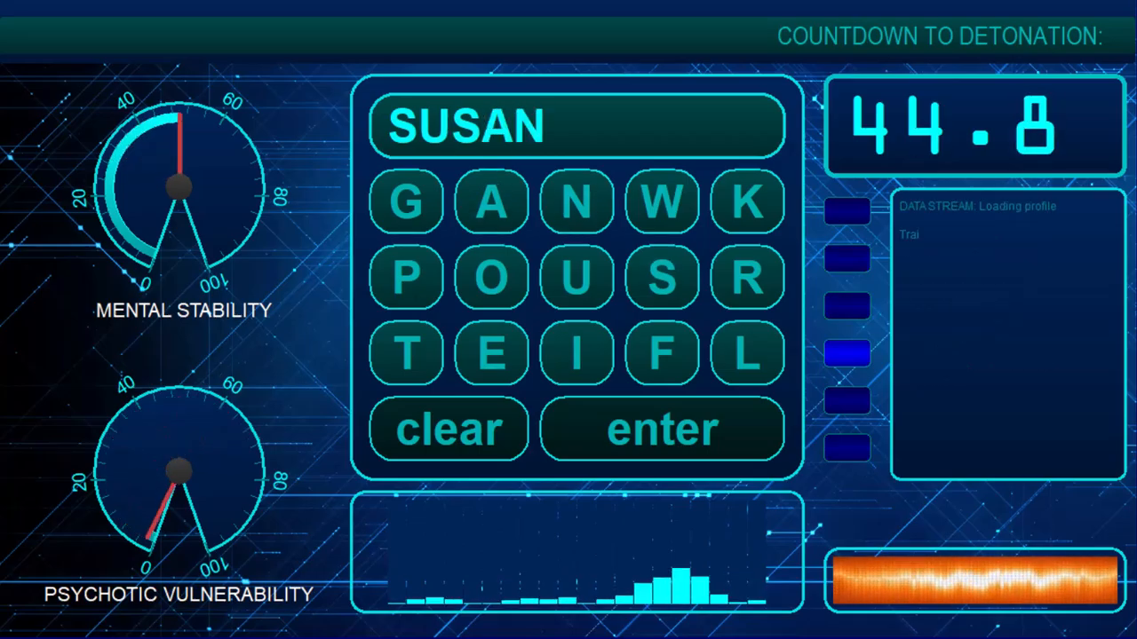
key("Return")
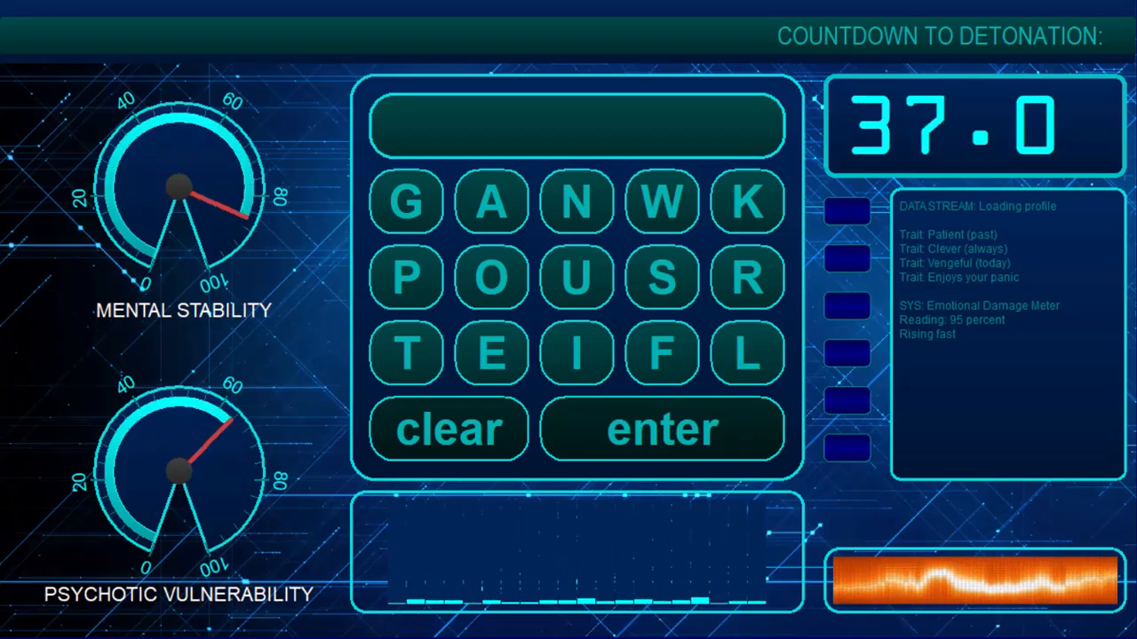
type("GLORP")
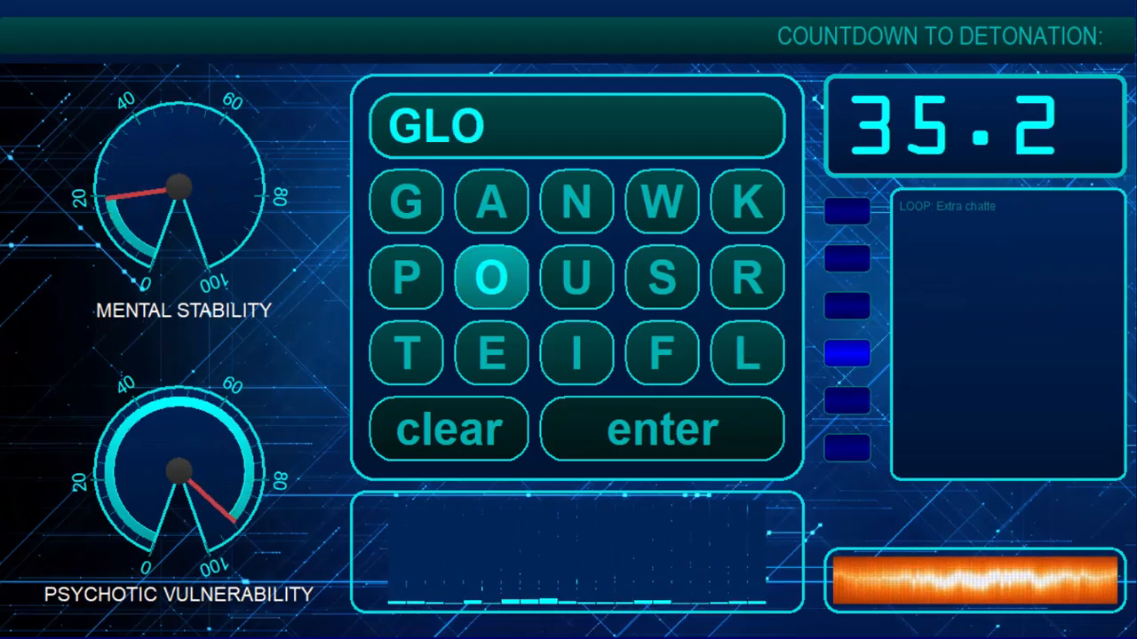